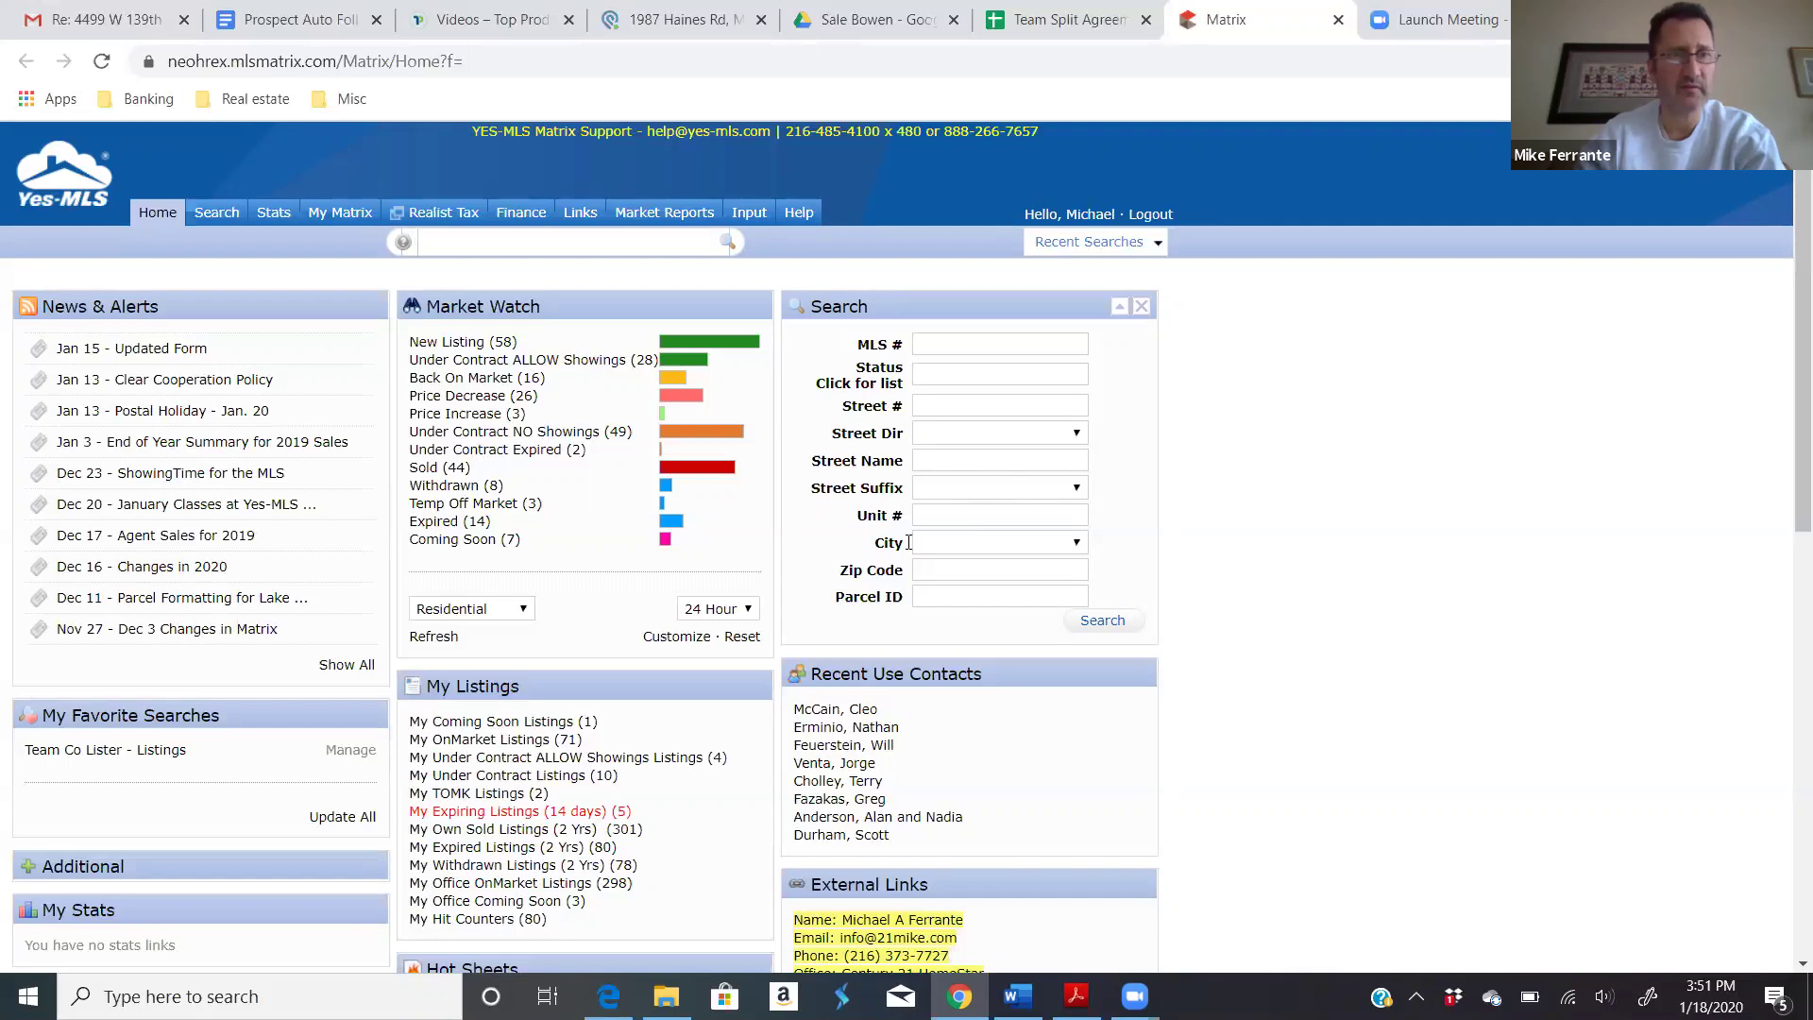
# Step: Show the Search tab's dropdown of property types from the home page
pyautogui.moveTo(210, 217)
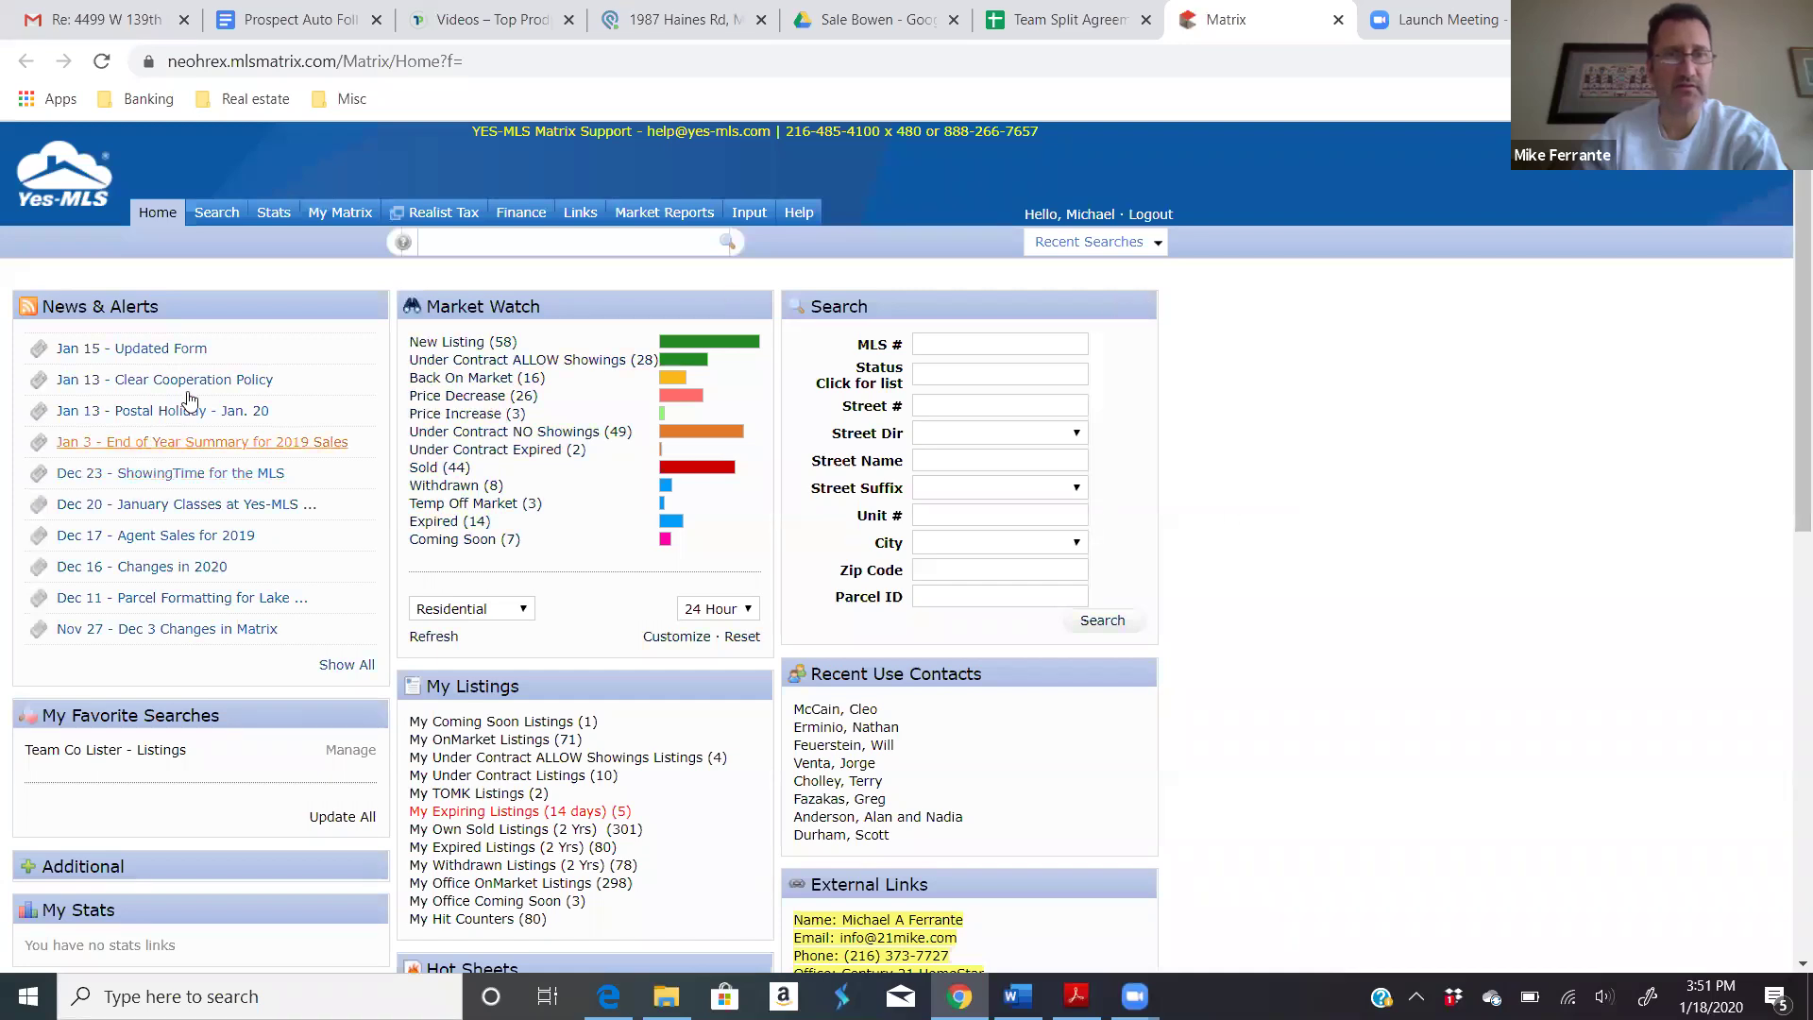
pyautogui.moveTo(341, 228)
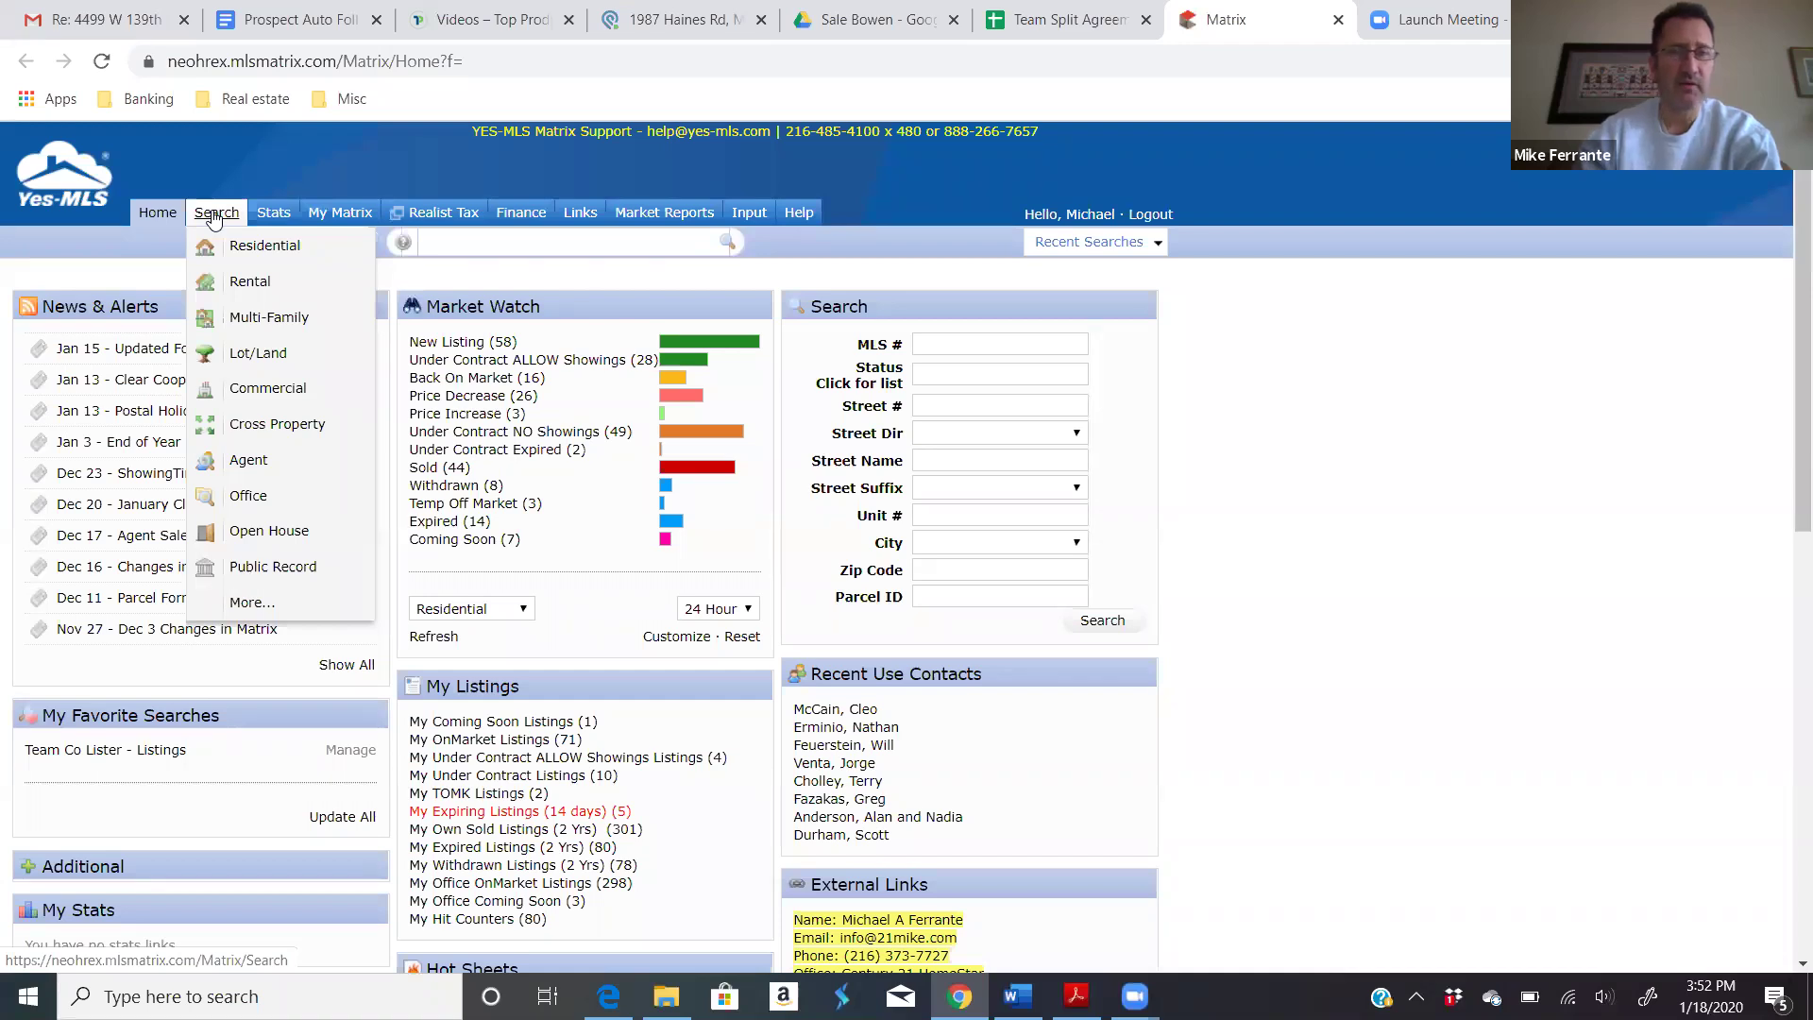
# Step: Start a Residential search for Condominium and Single Family sub types in Summit County
pyautogui.click(250, 253)
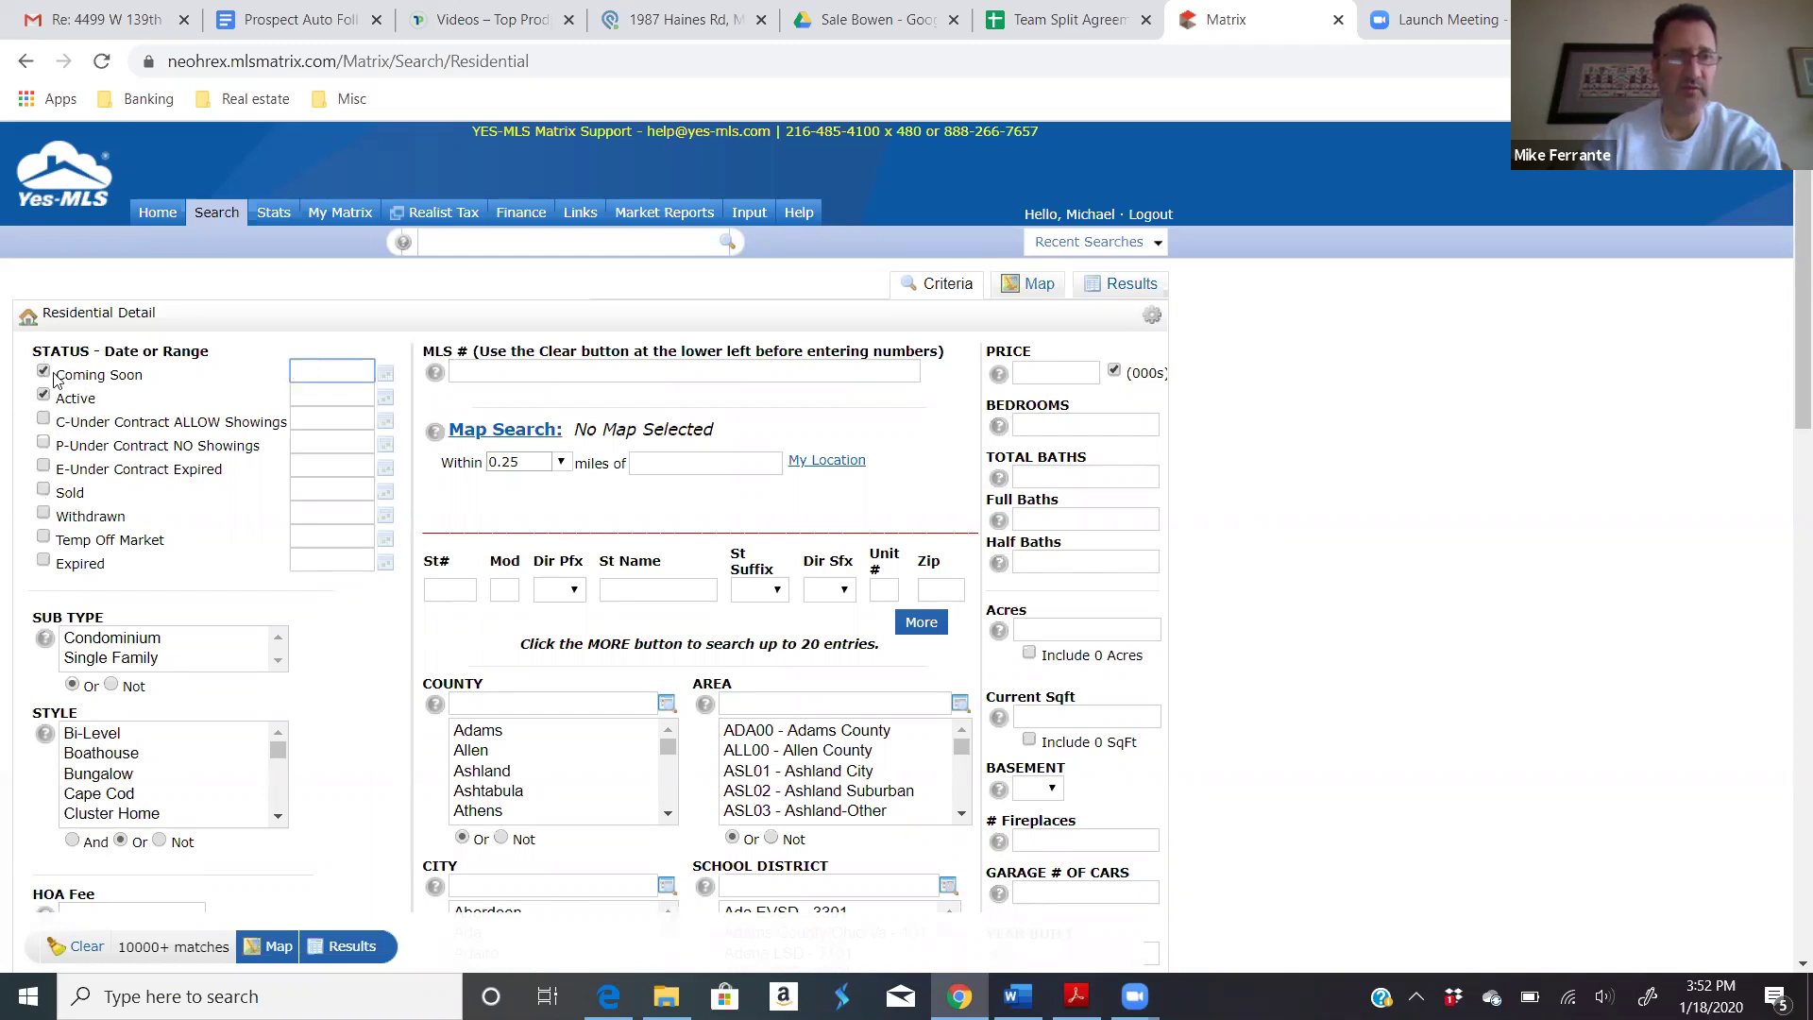
pyautogui.click(117, 664)
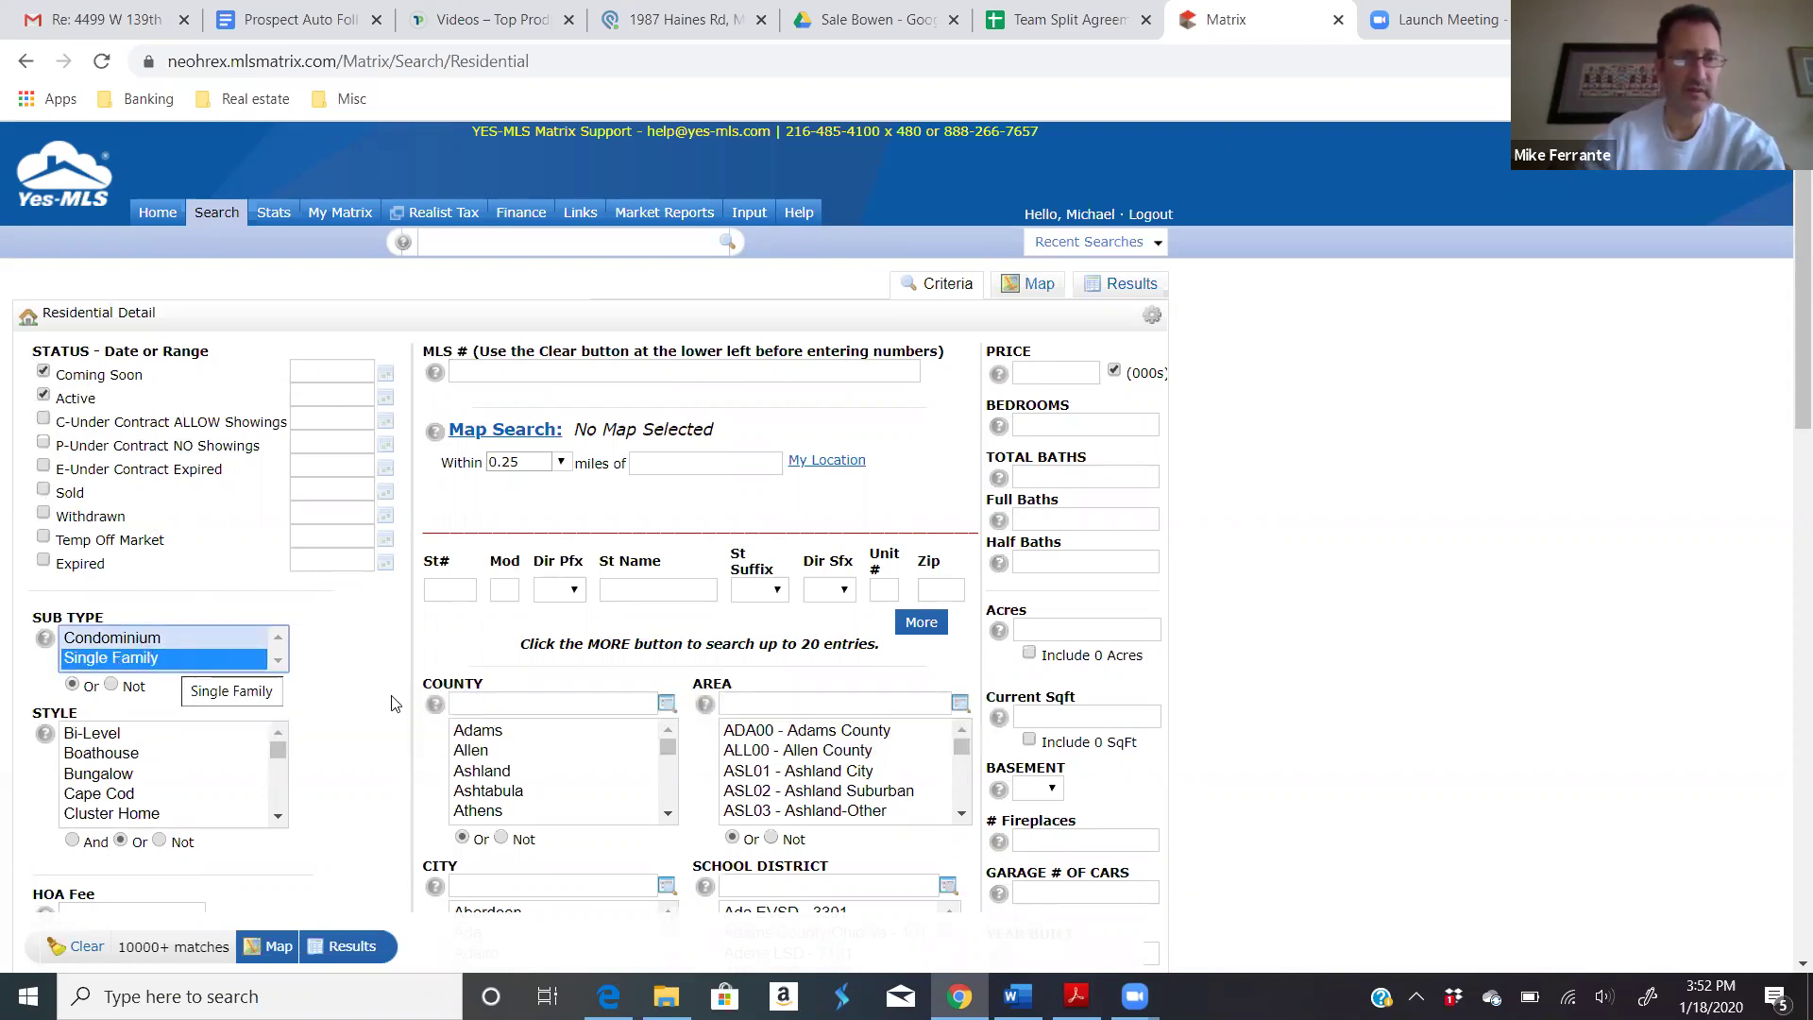
pyautogui.click(487, 706)
pyautogui.write('port')
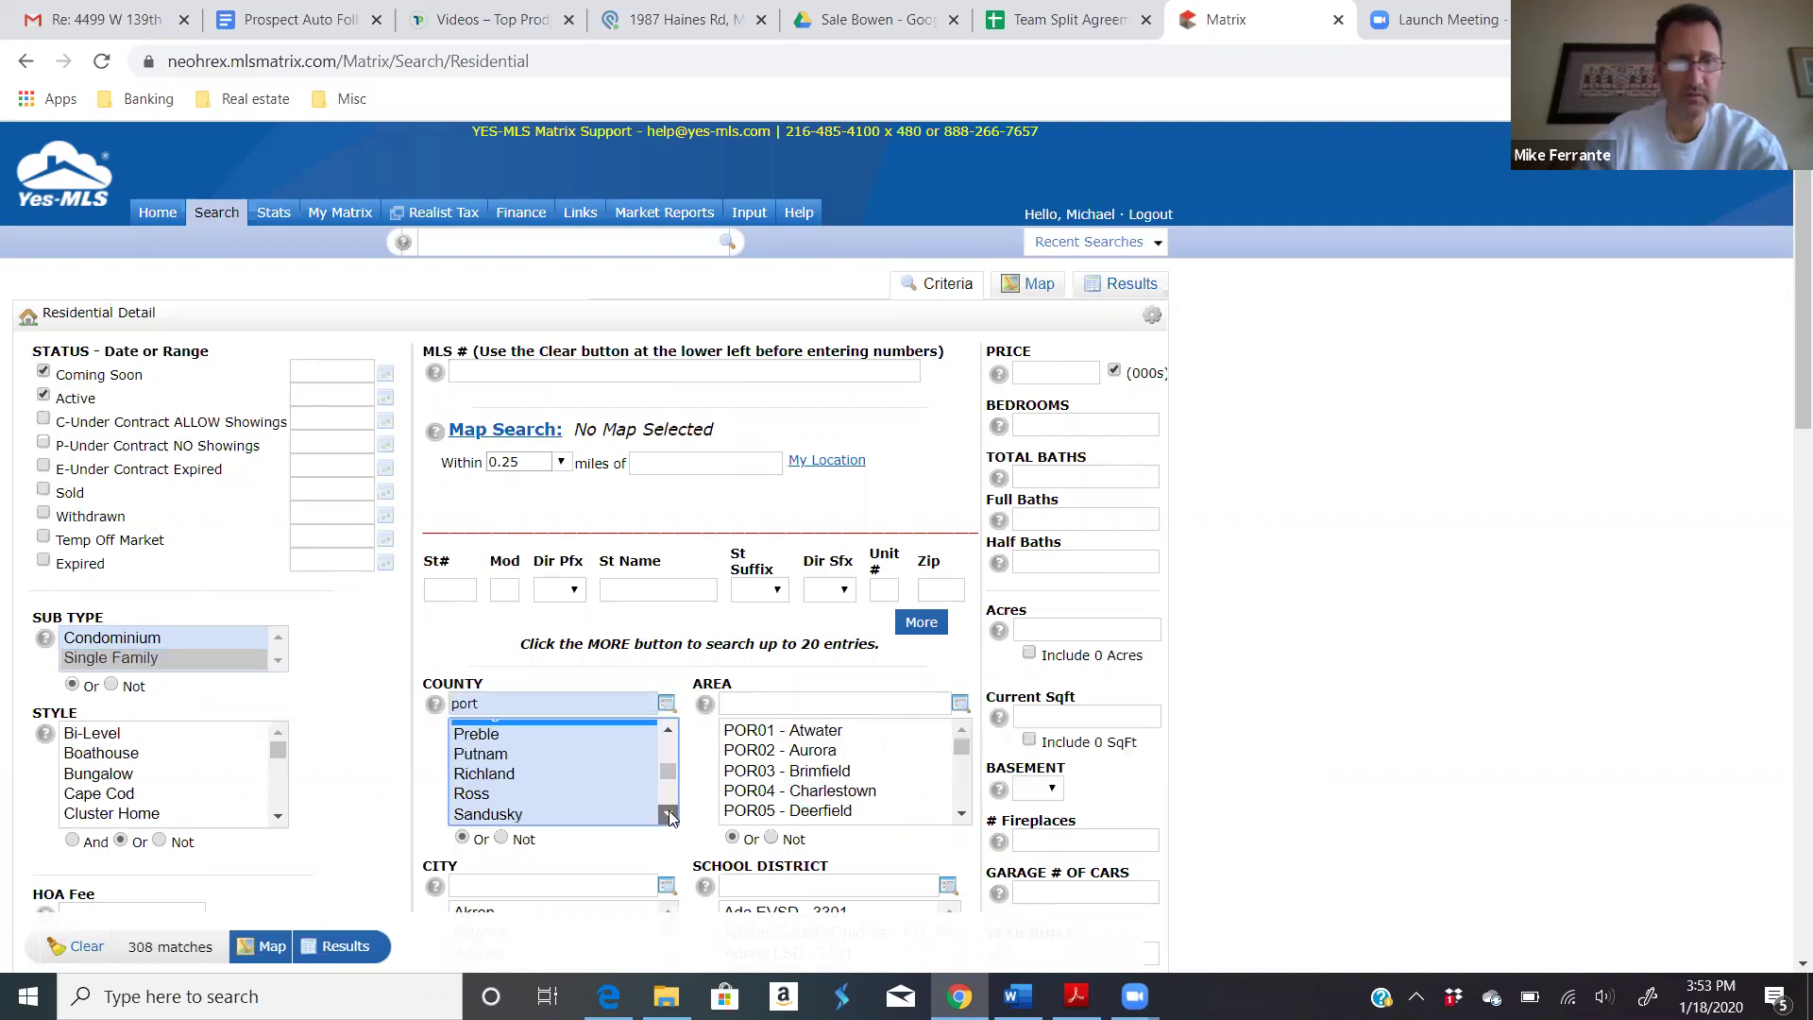
pyautogui.scroll(-2, 529, 812)
pyautogui.click(527, 820)
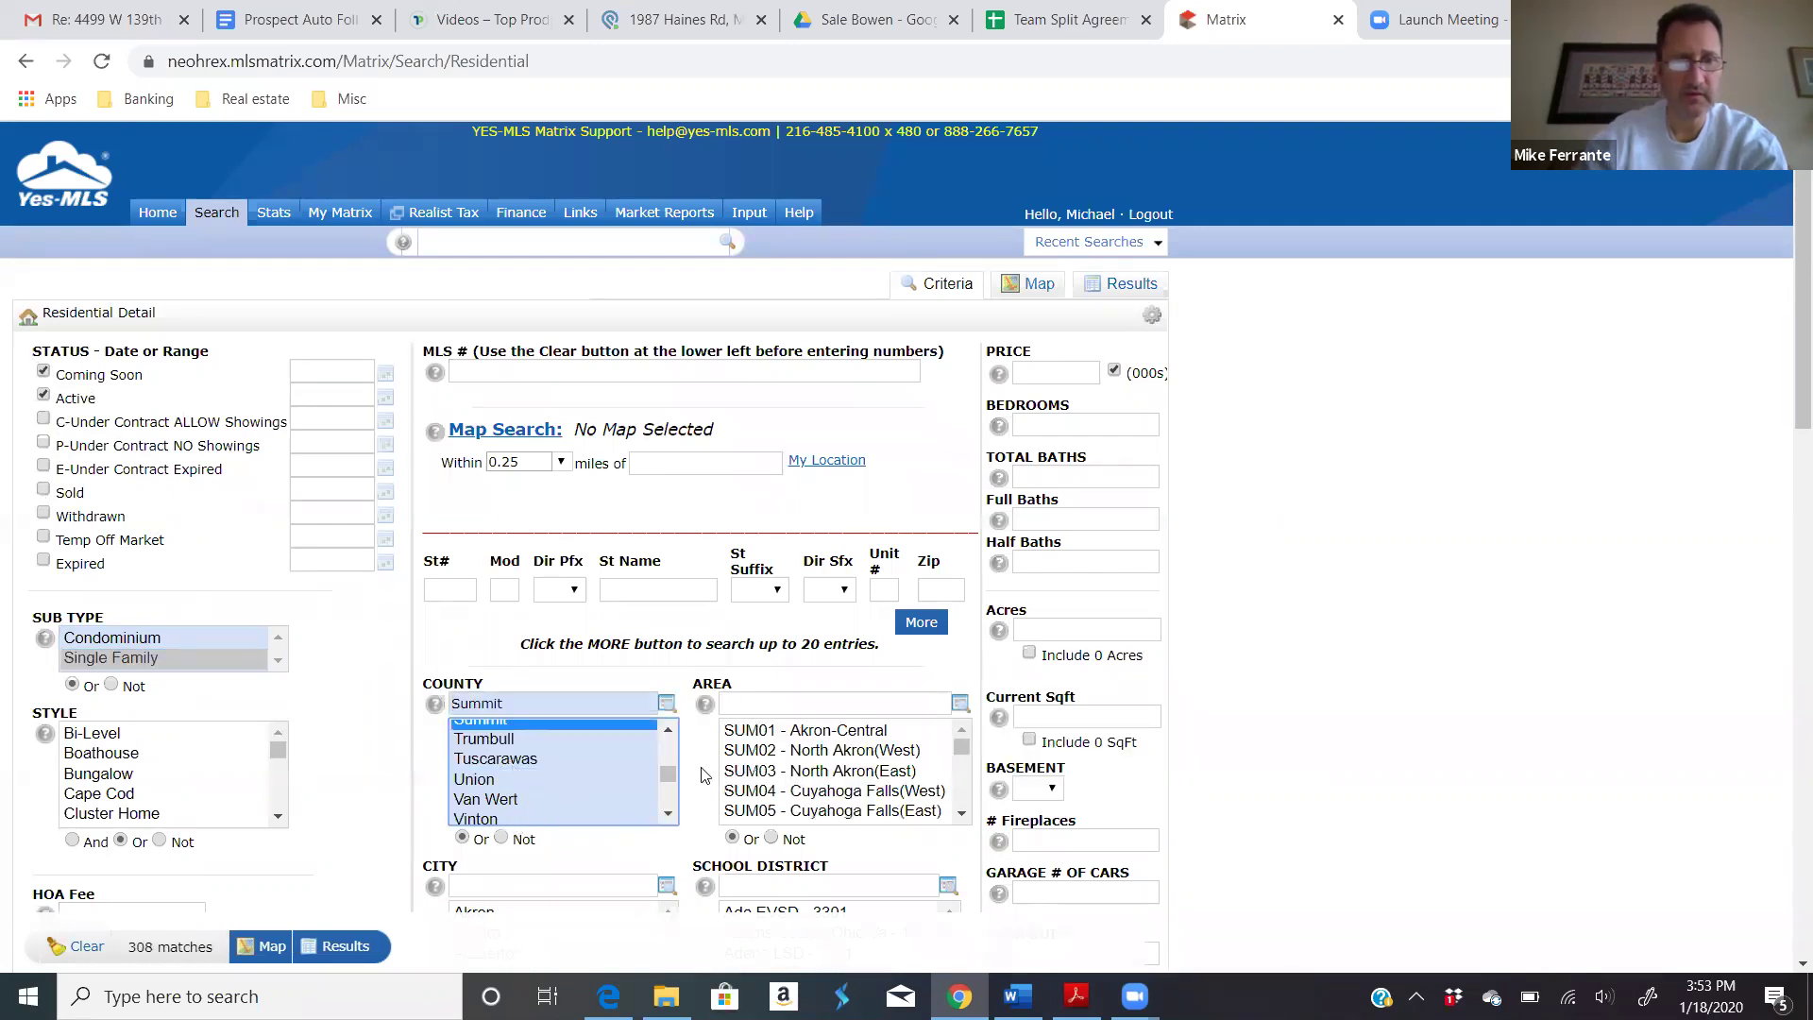
# Step: Limit the search to areas SUM43 Coventry and SUM45 Green
pyautogui.scroll(-10, 841, 769)
pyautogui.click(788, 727)
pyautogui.keyDown('ctrl'); pyautogui.click(869, 748); pyautogui.keyUp('ctrl')
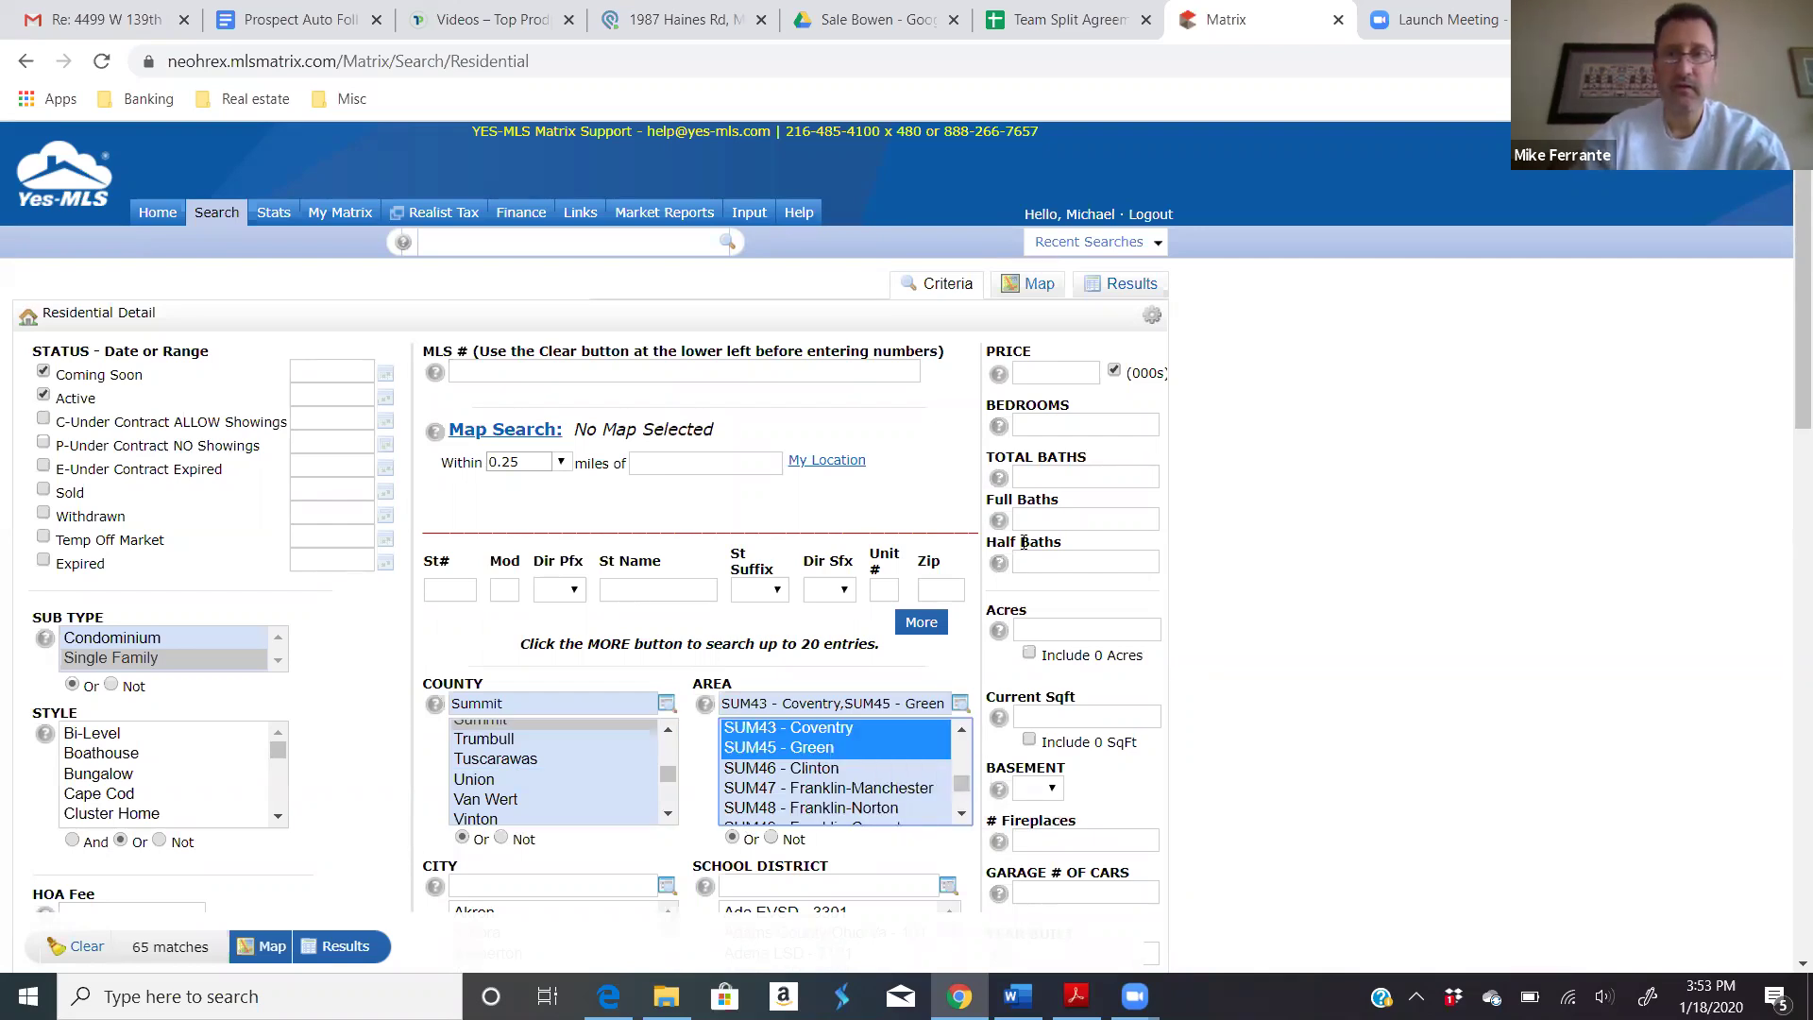
# Step: Enter 3+ bedrooms and 2+ total baths, leaving full baths blank
pyautogui.click(1054, 425)
pyautogui.write('3')
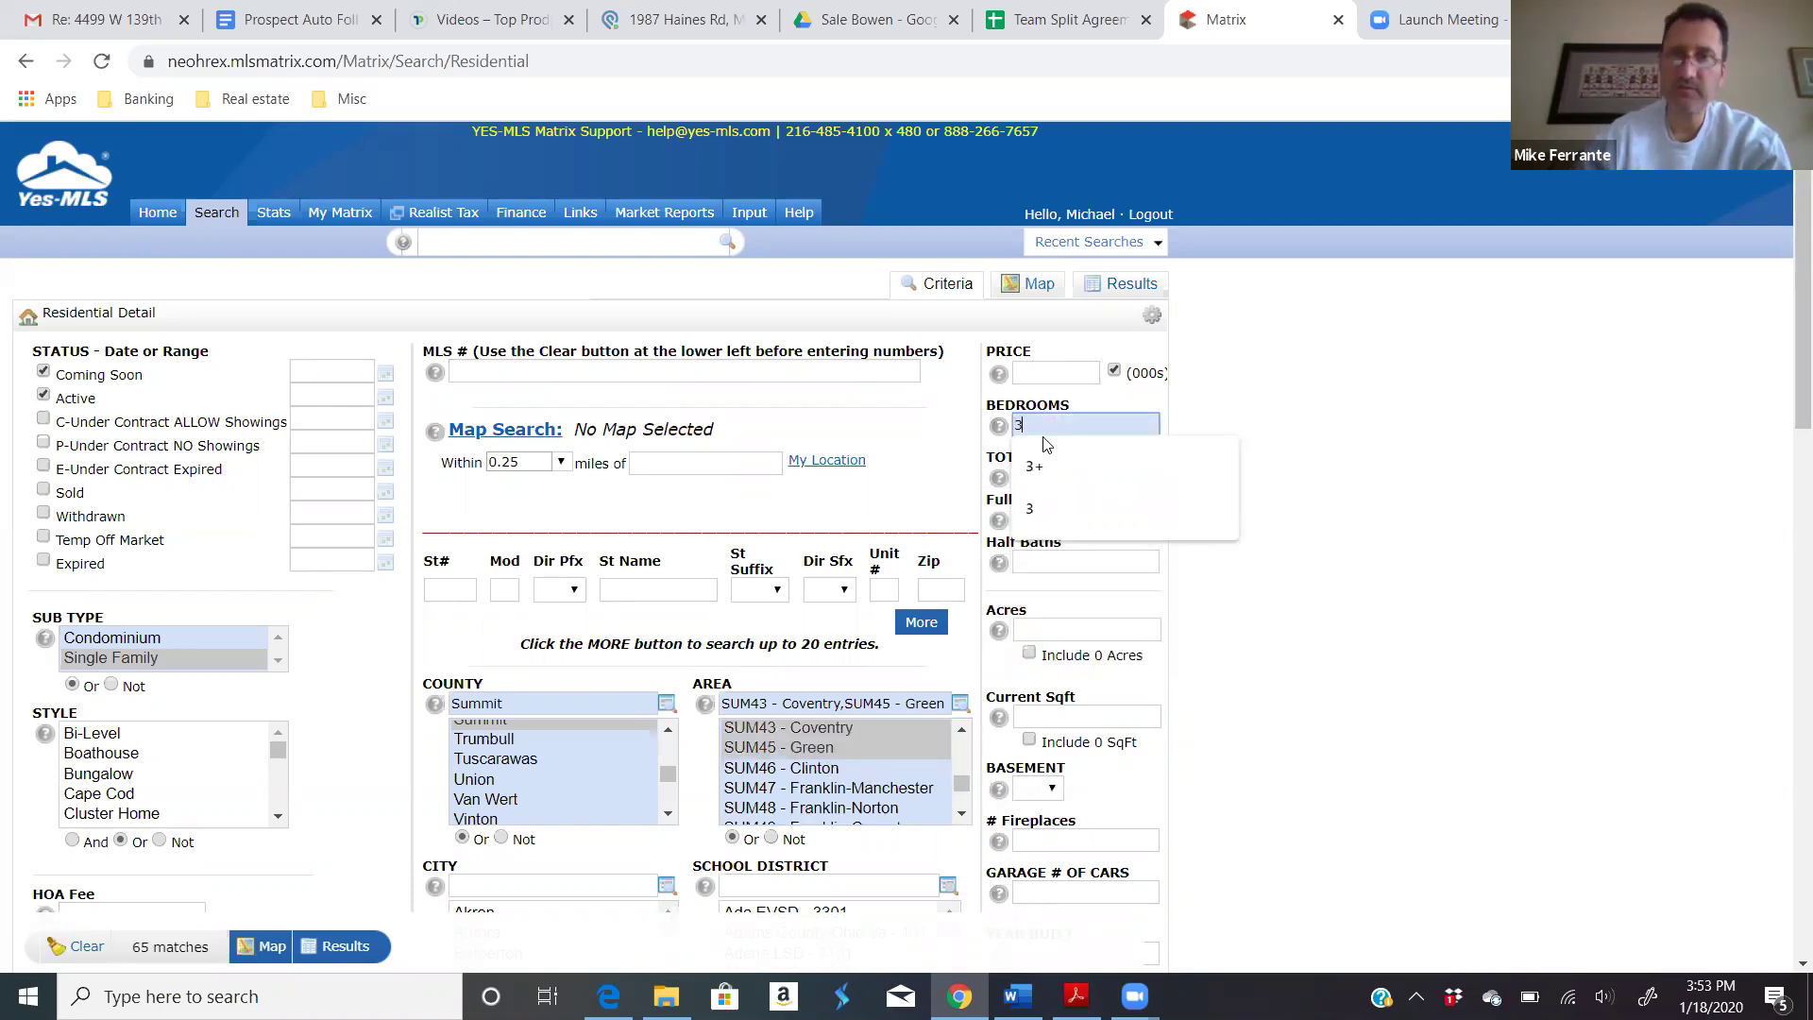
pyautogui.click(1084, 458)
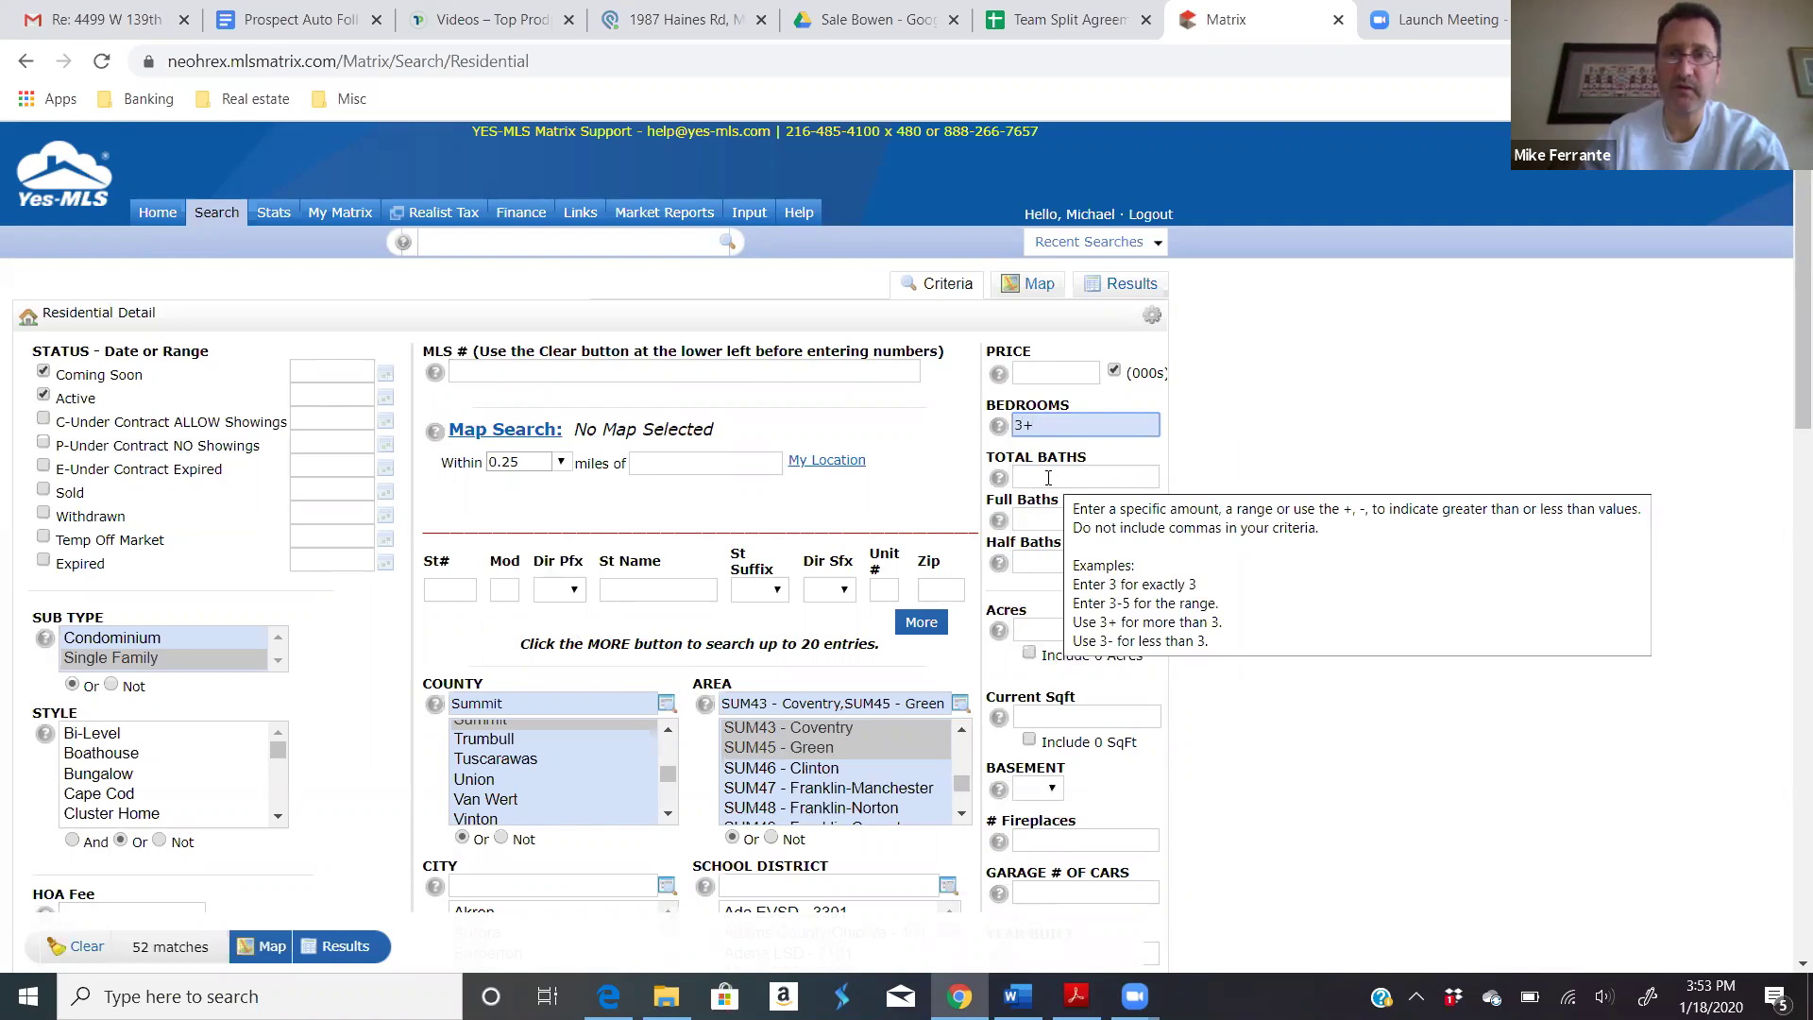
pyautogui.click(1041, 478)
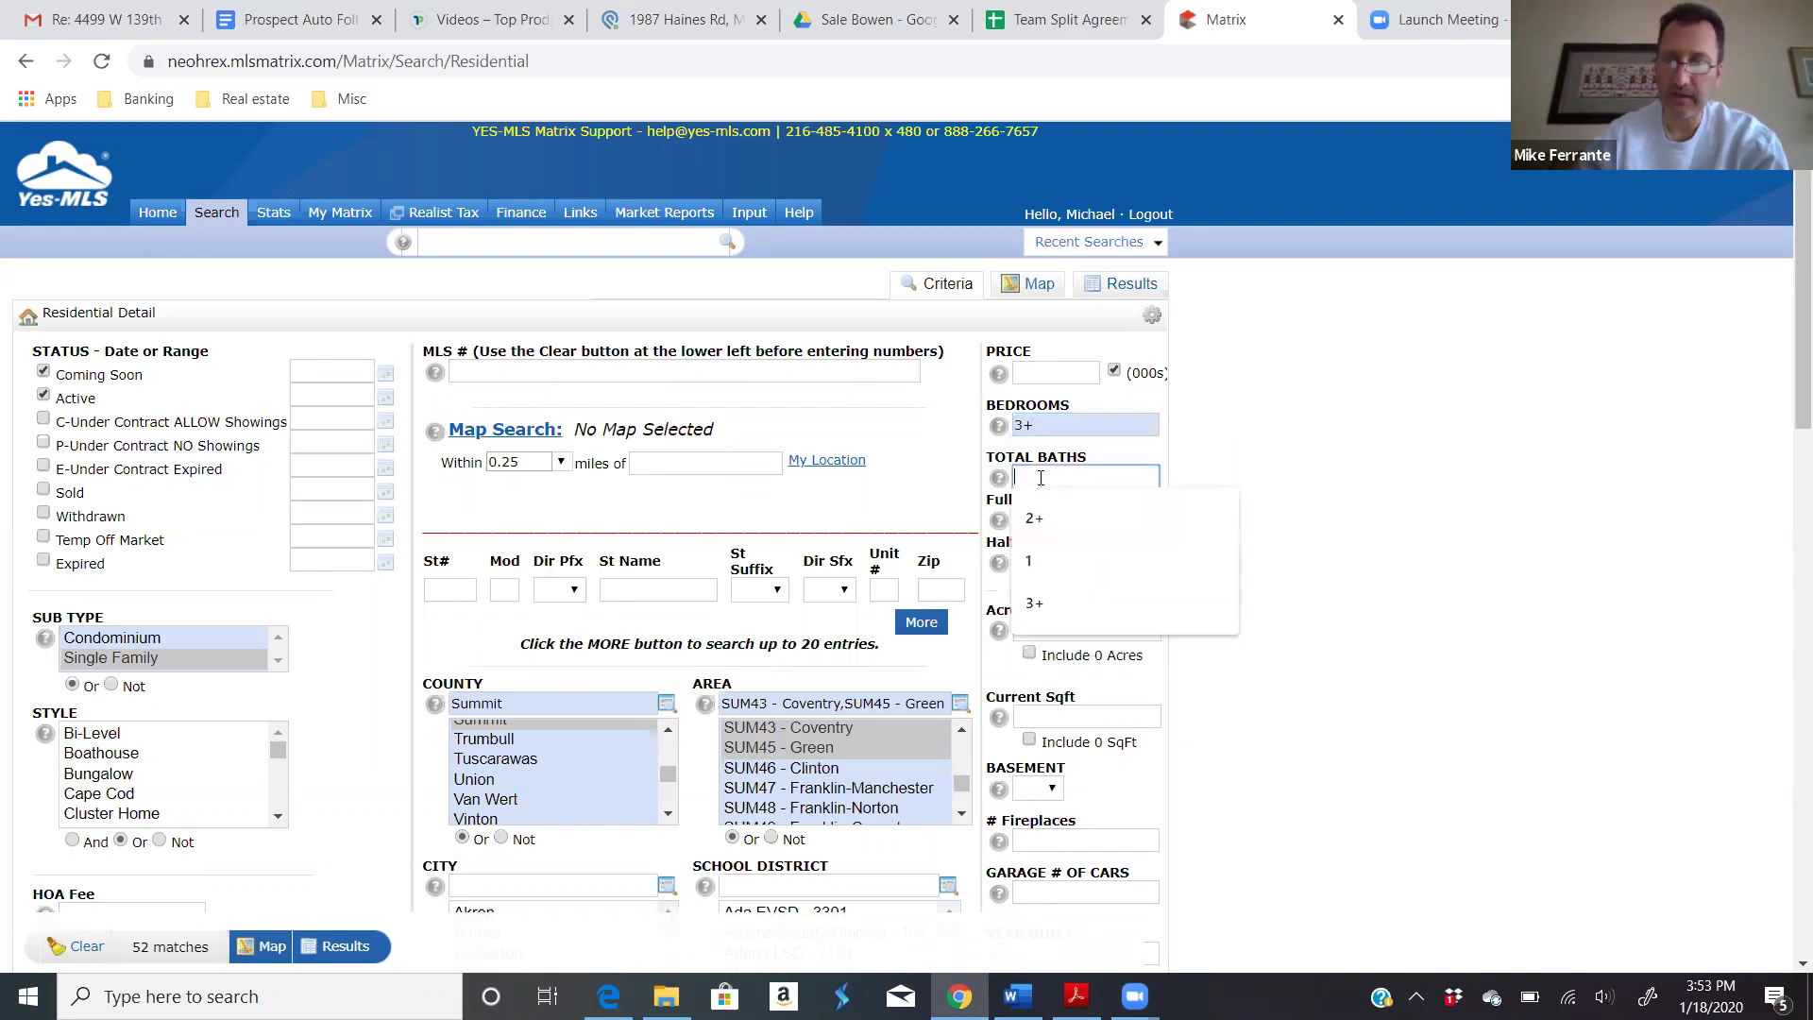
pyautogui.write('2+')
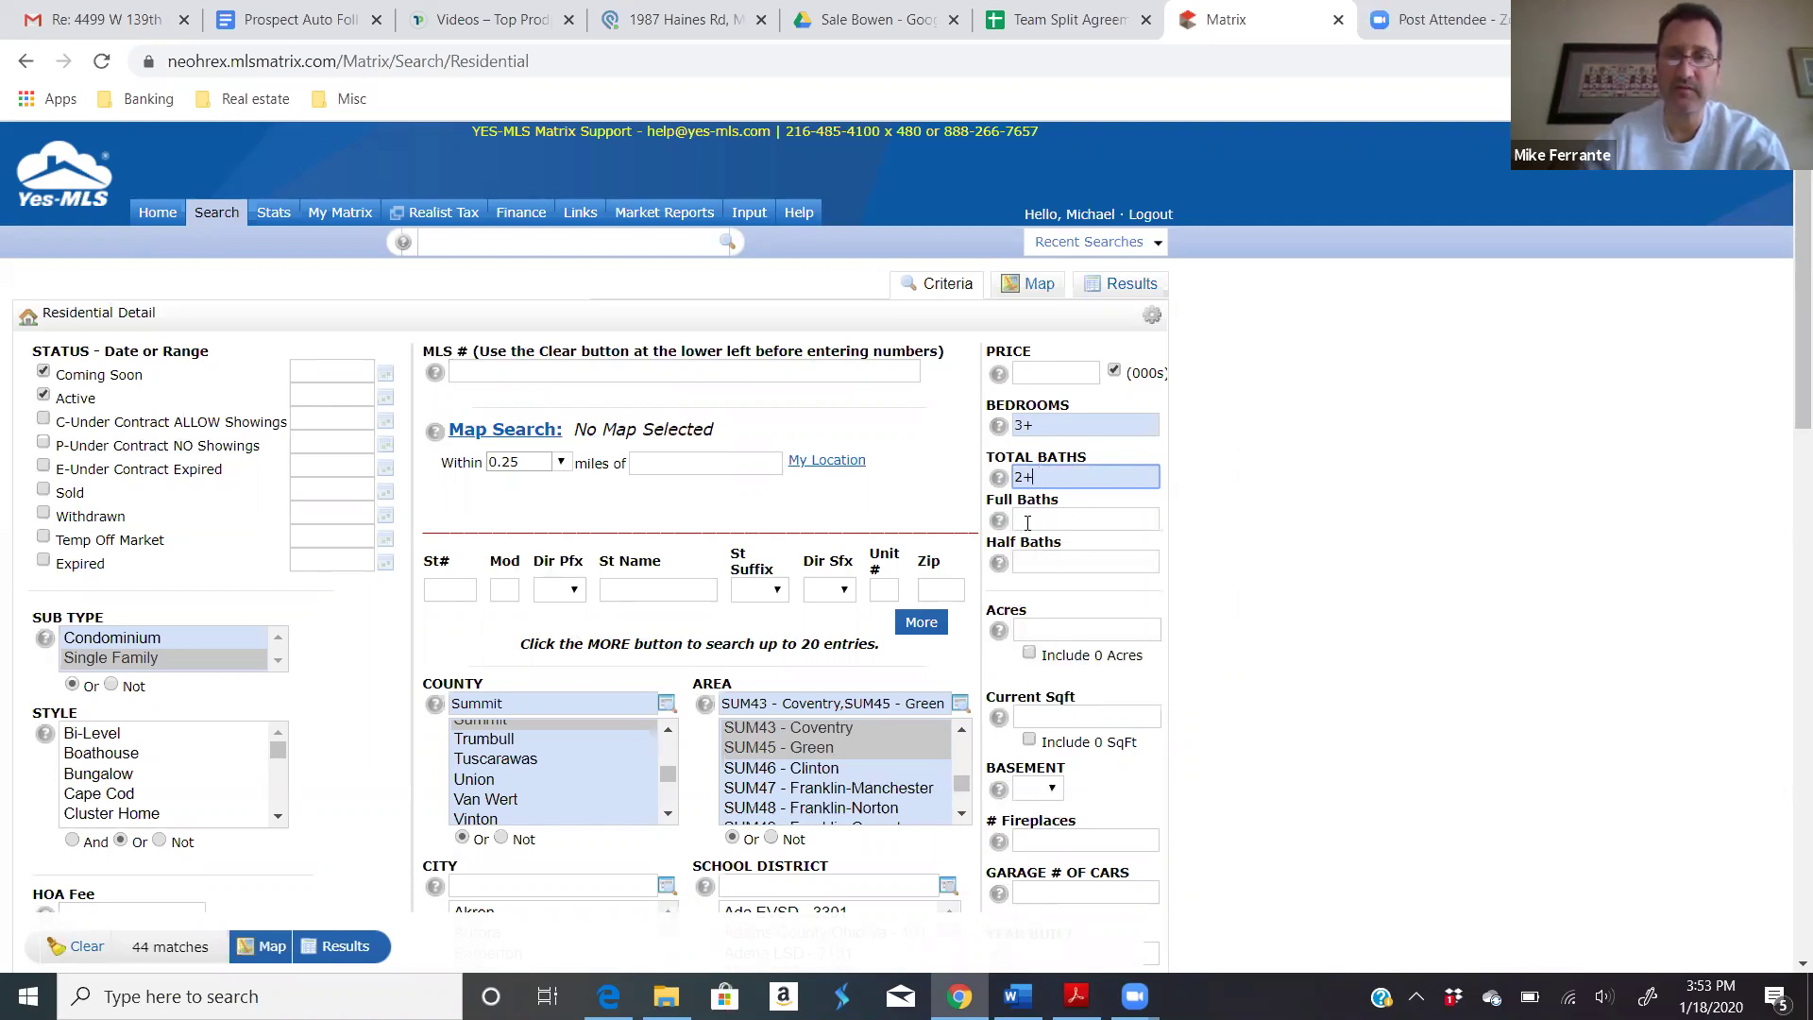
pyautogui.click(1026, 521)
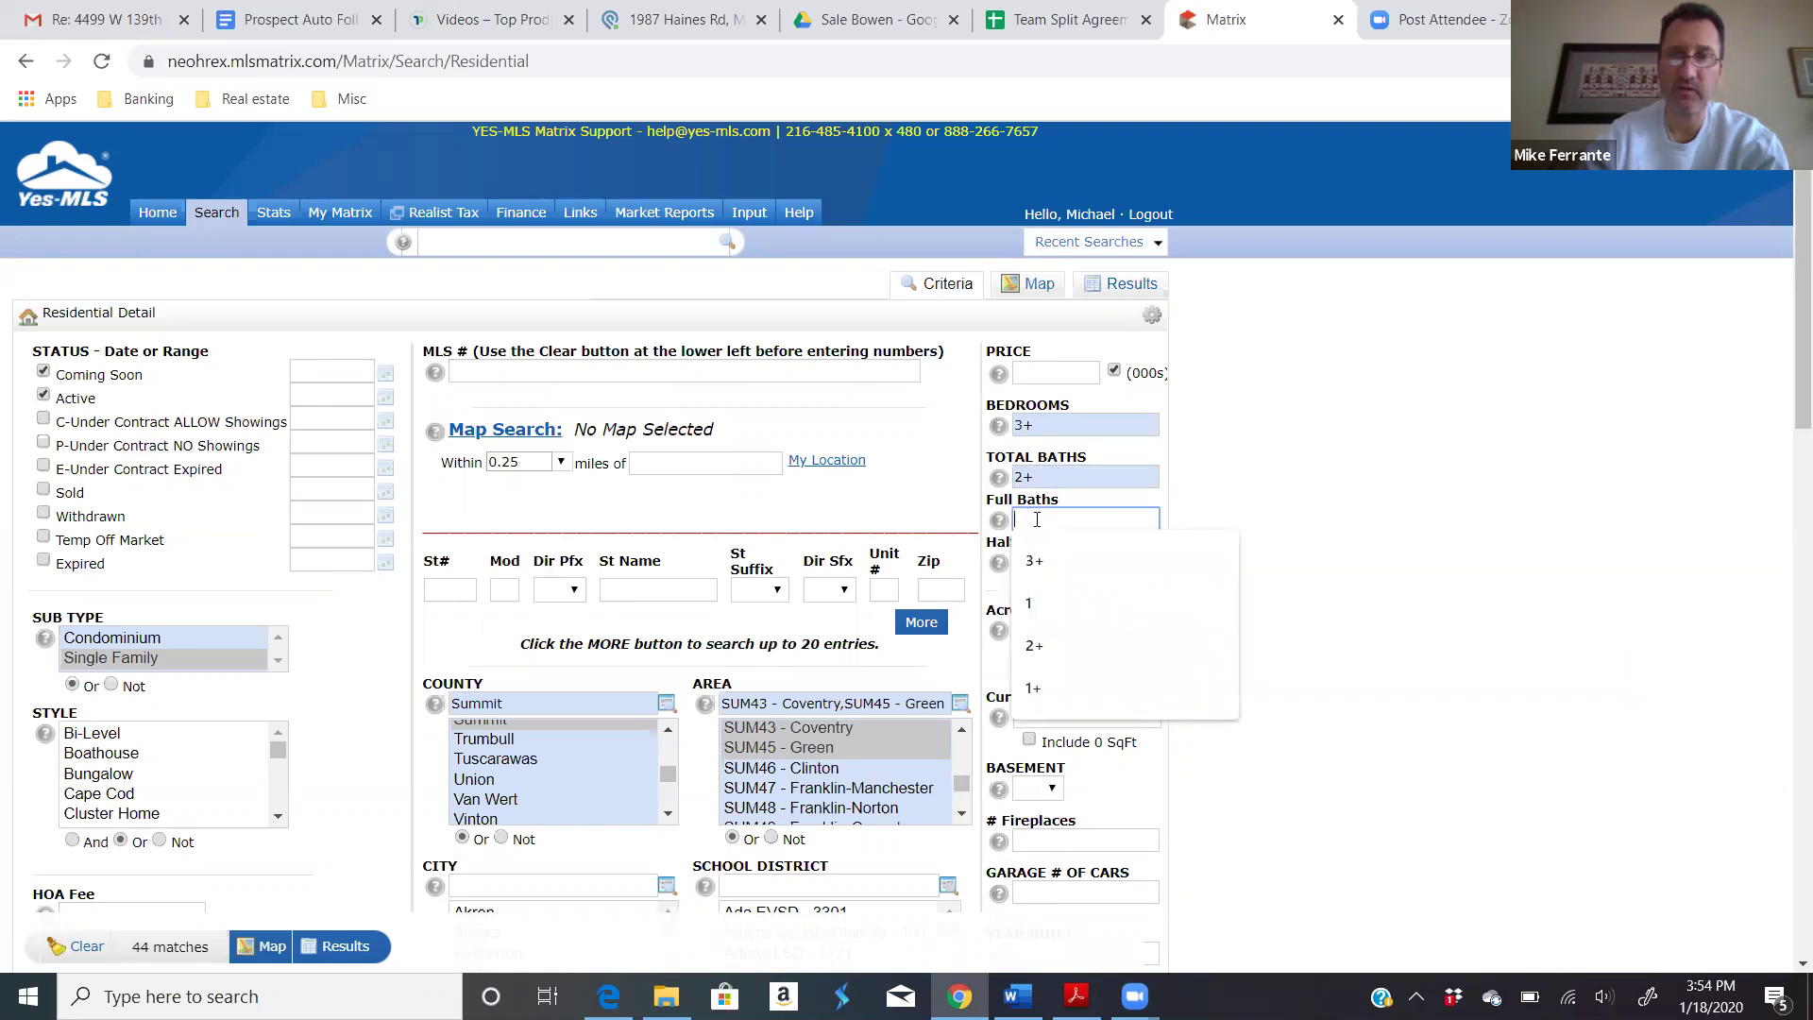
pyautogui.click(1305, 503)
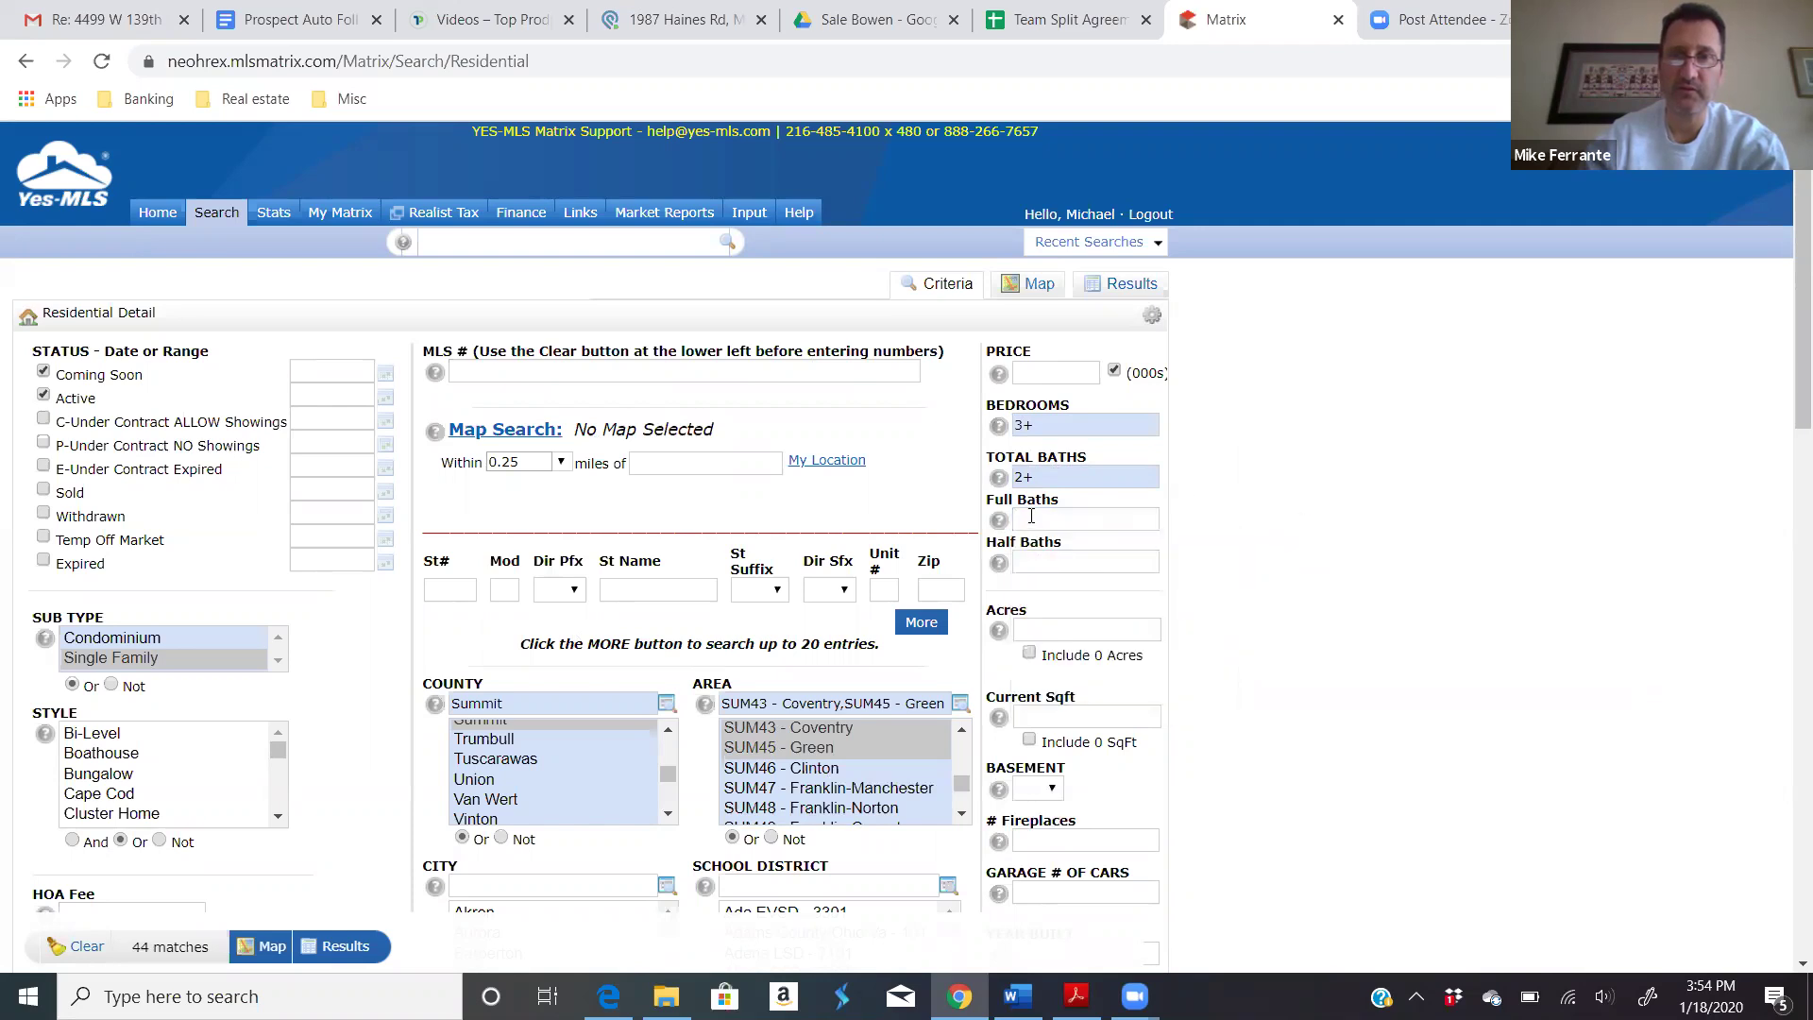
pyautogui.moveTo(1032, 515)
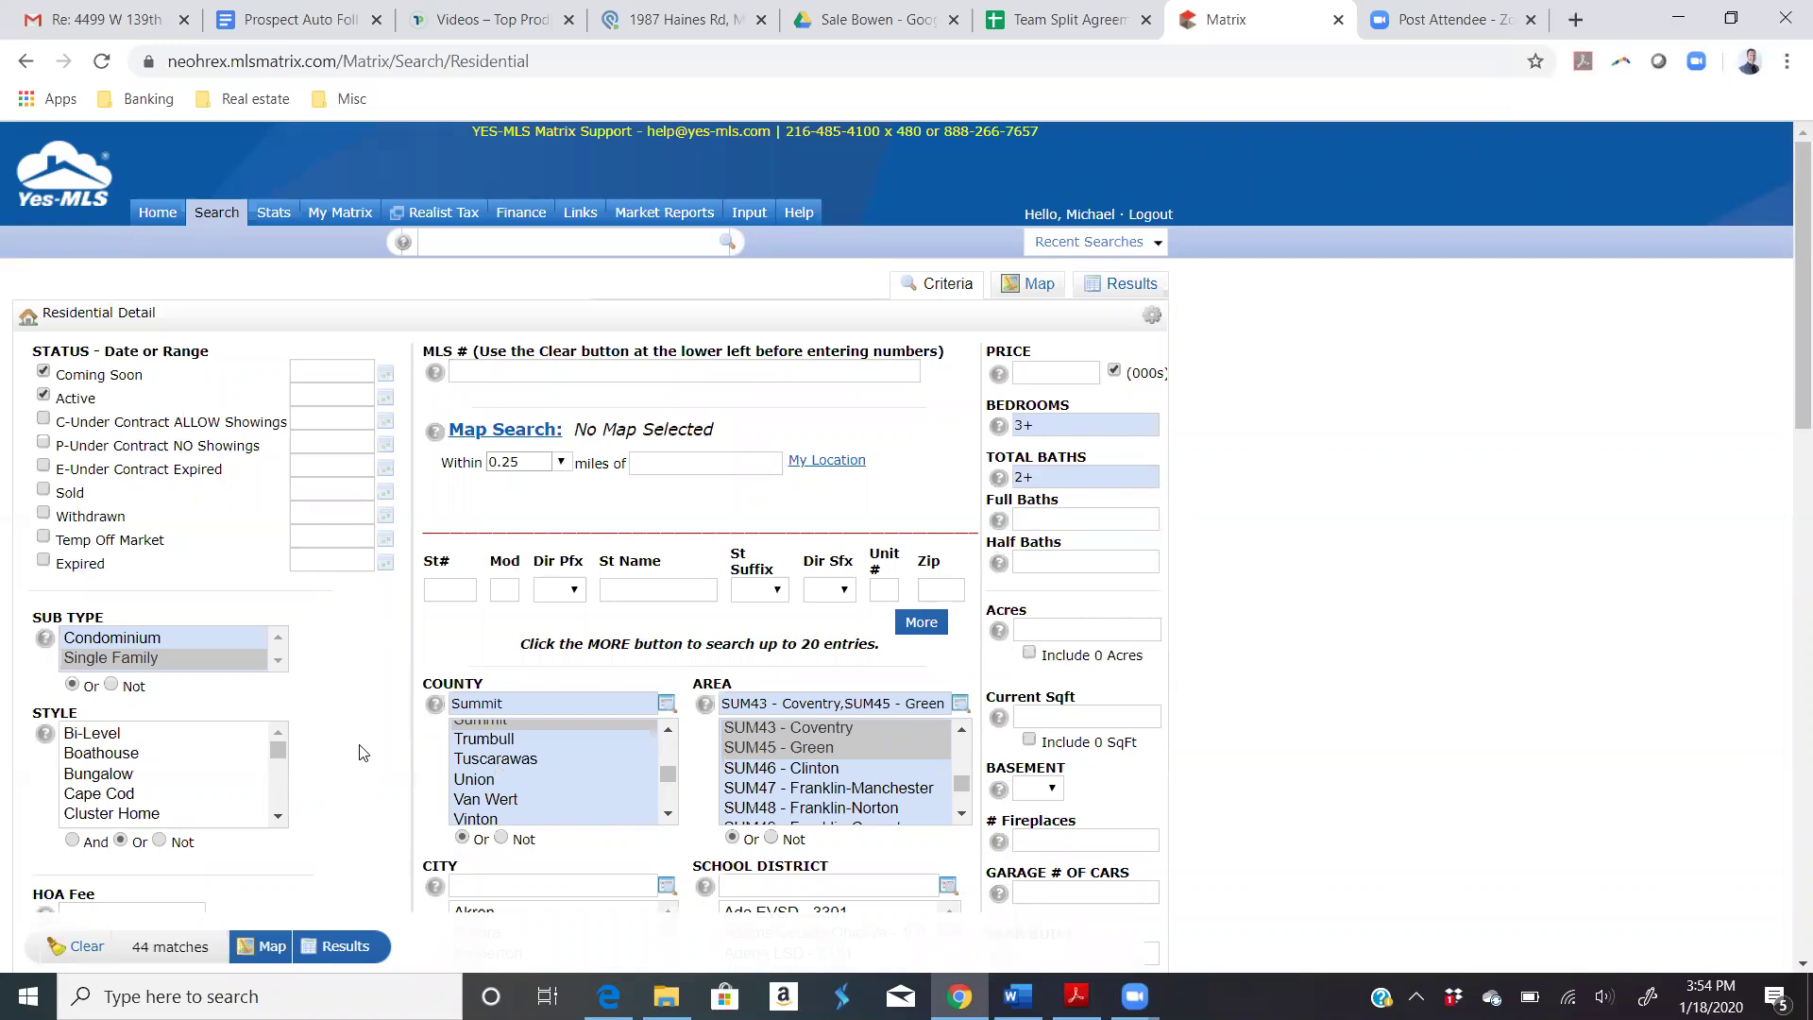
# Step: Select Ranch in the Style list
pyautogui.scroll(-1, 360, 750)
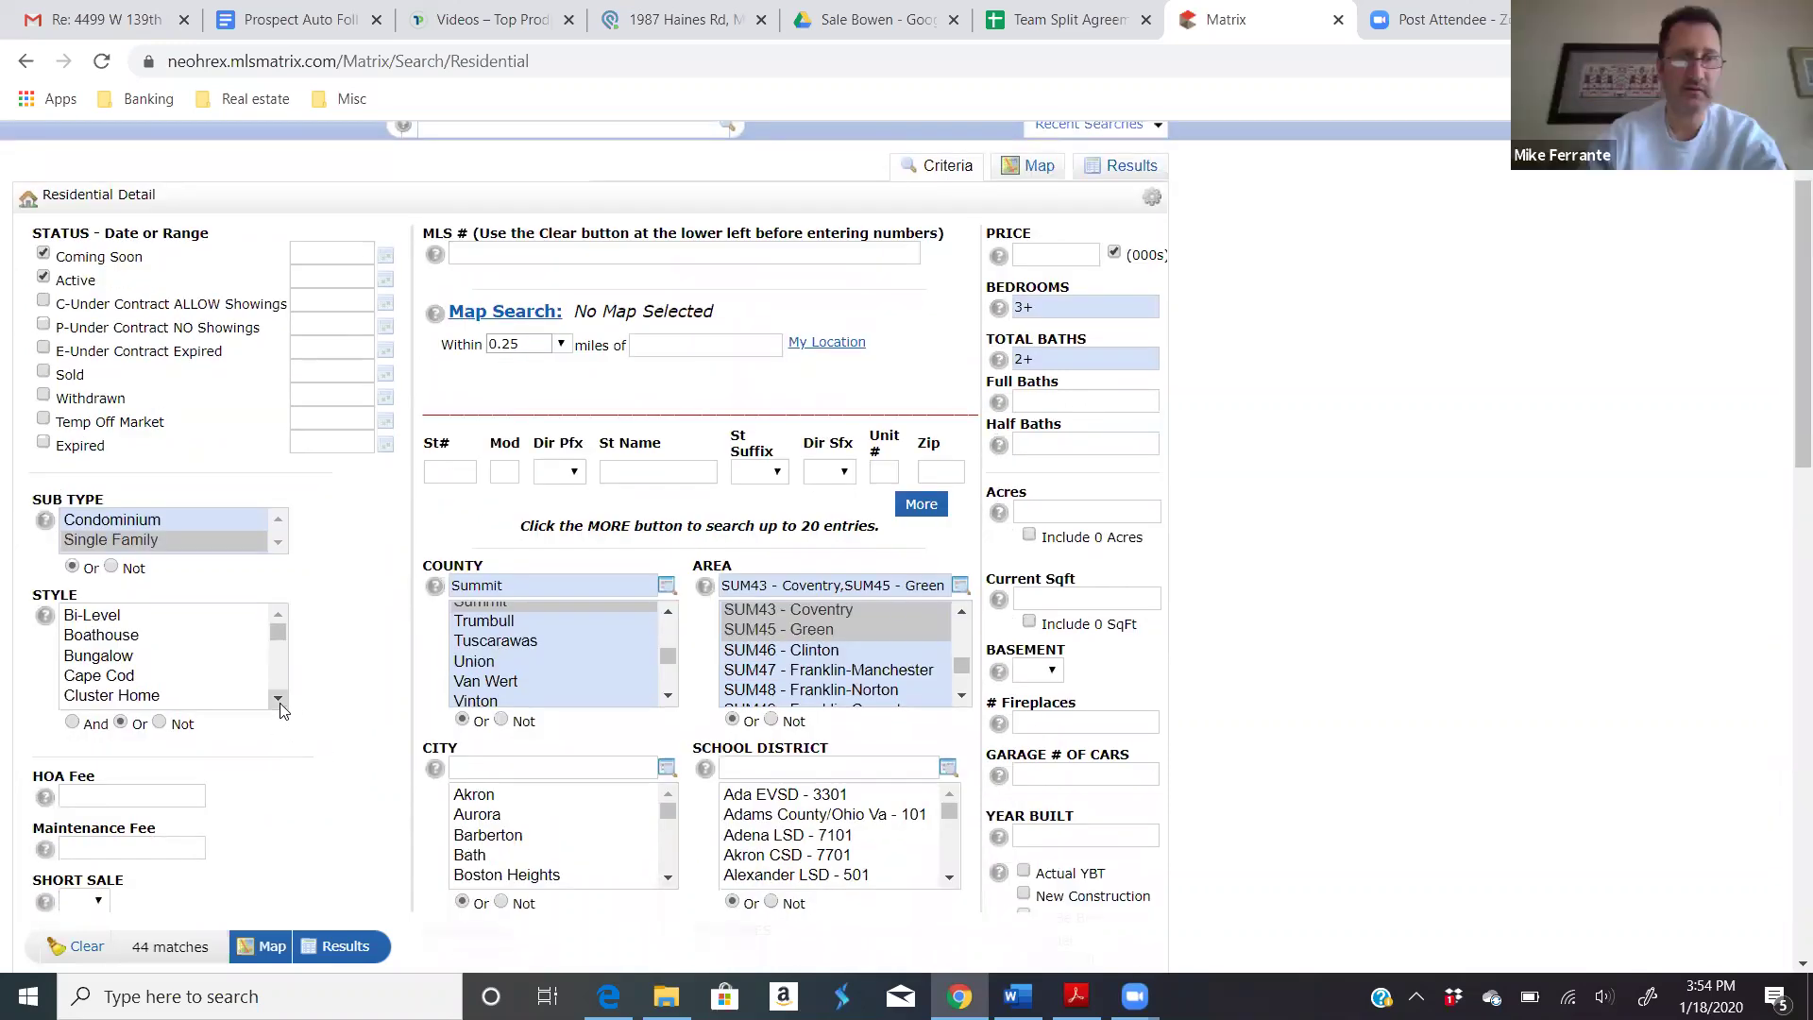
pyautogui.click(278, 700)
pyautogui.click(279, 700)
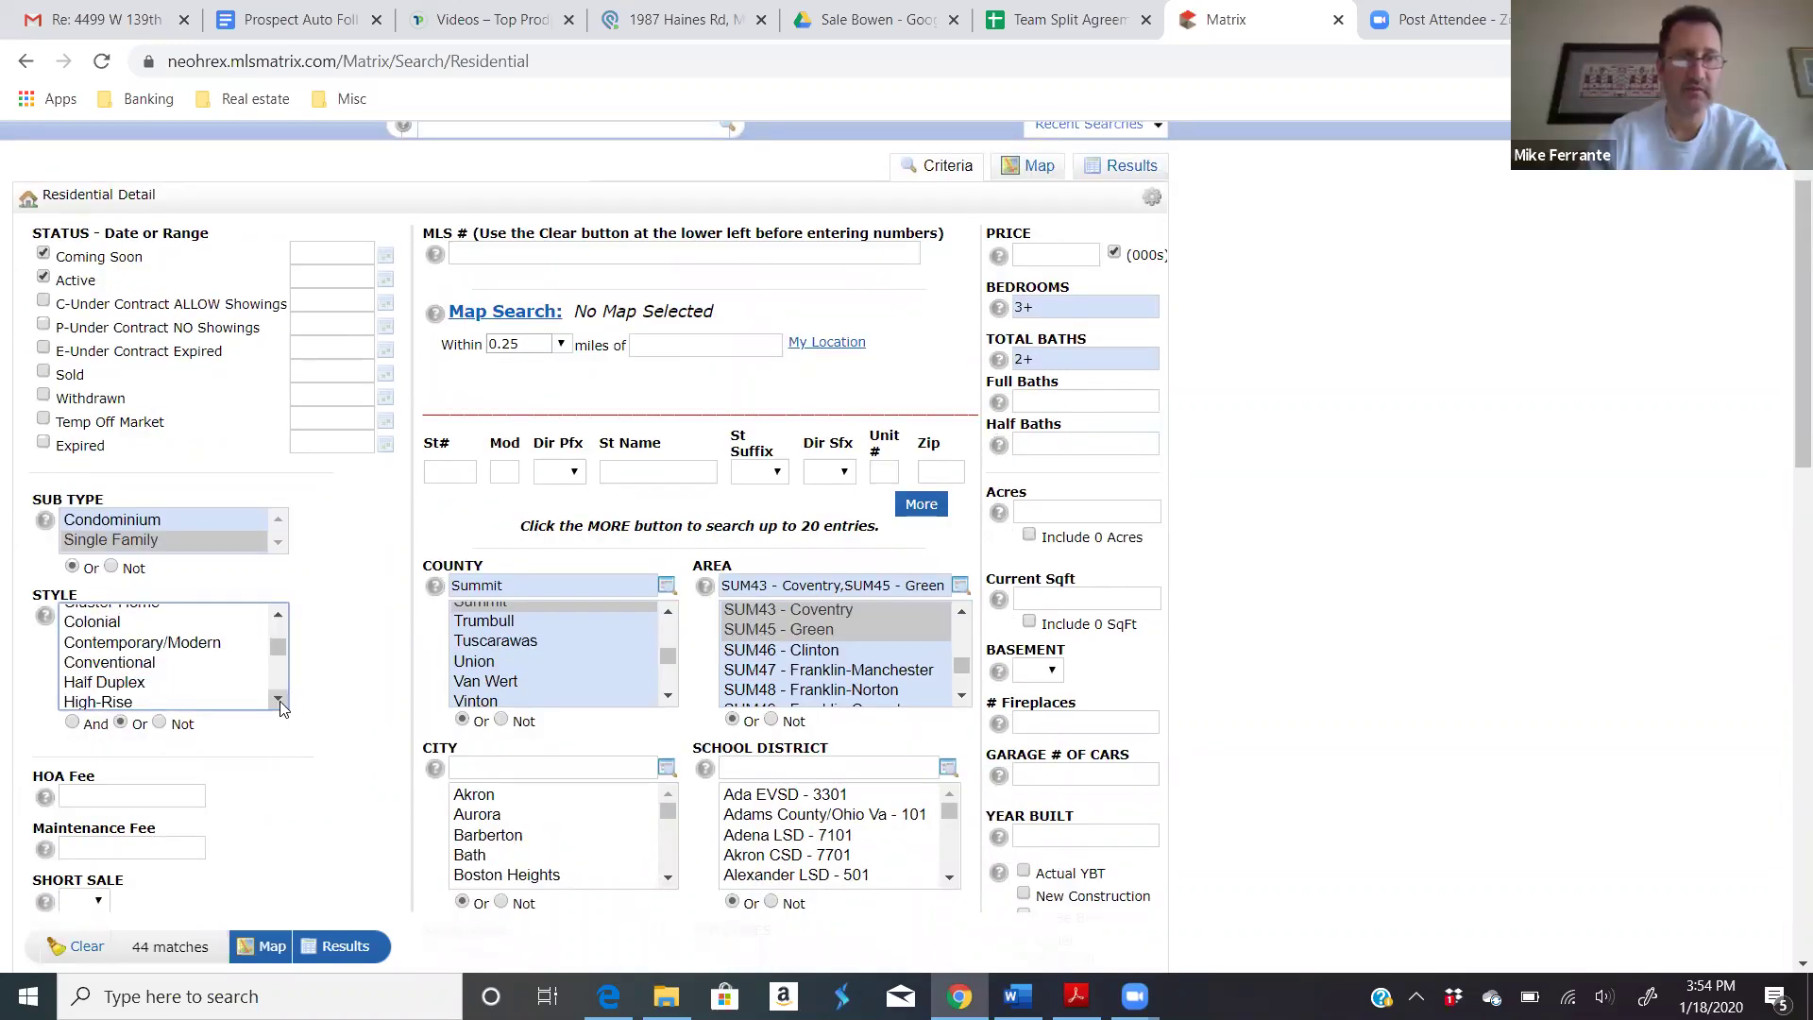
pyautogui.click(279, 700)
pyautogui.click(279, 699)
pyautogui.click(278, 699)
pyautogui.click(278, 700)
pyautogui.click(279, 700)
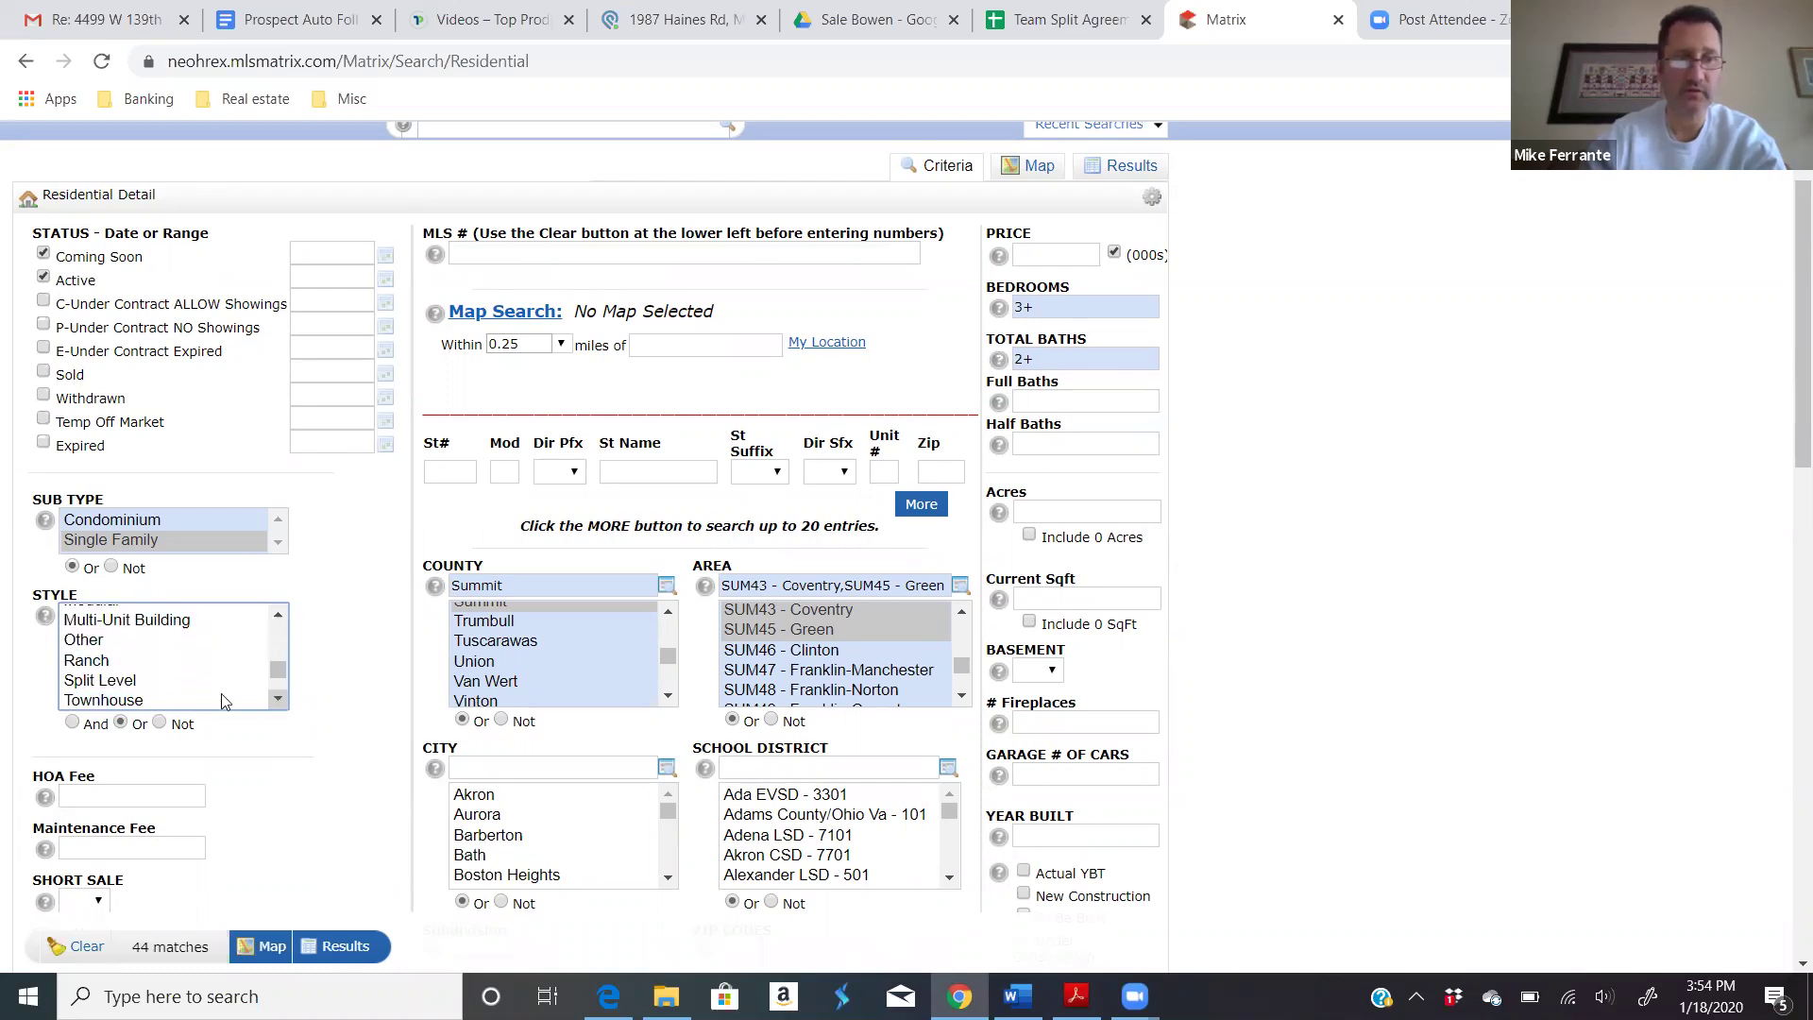
pyautogui.click(133, 664)
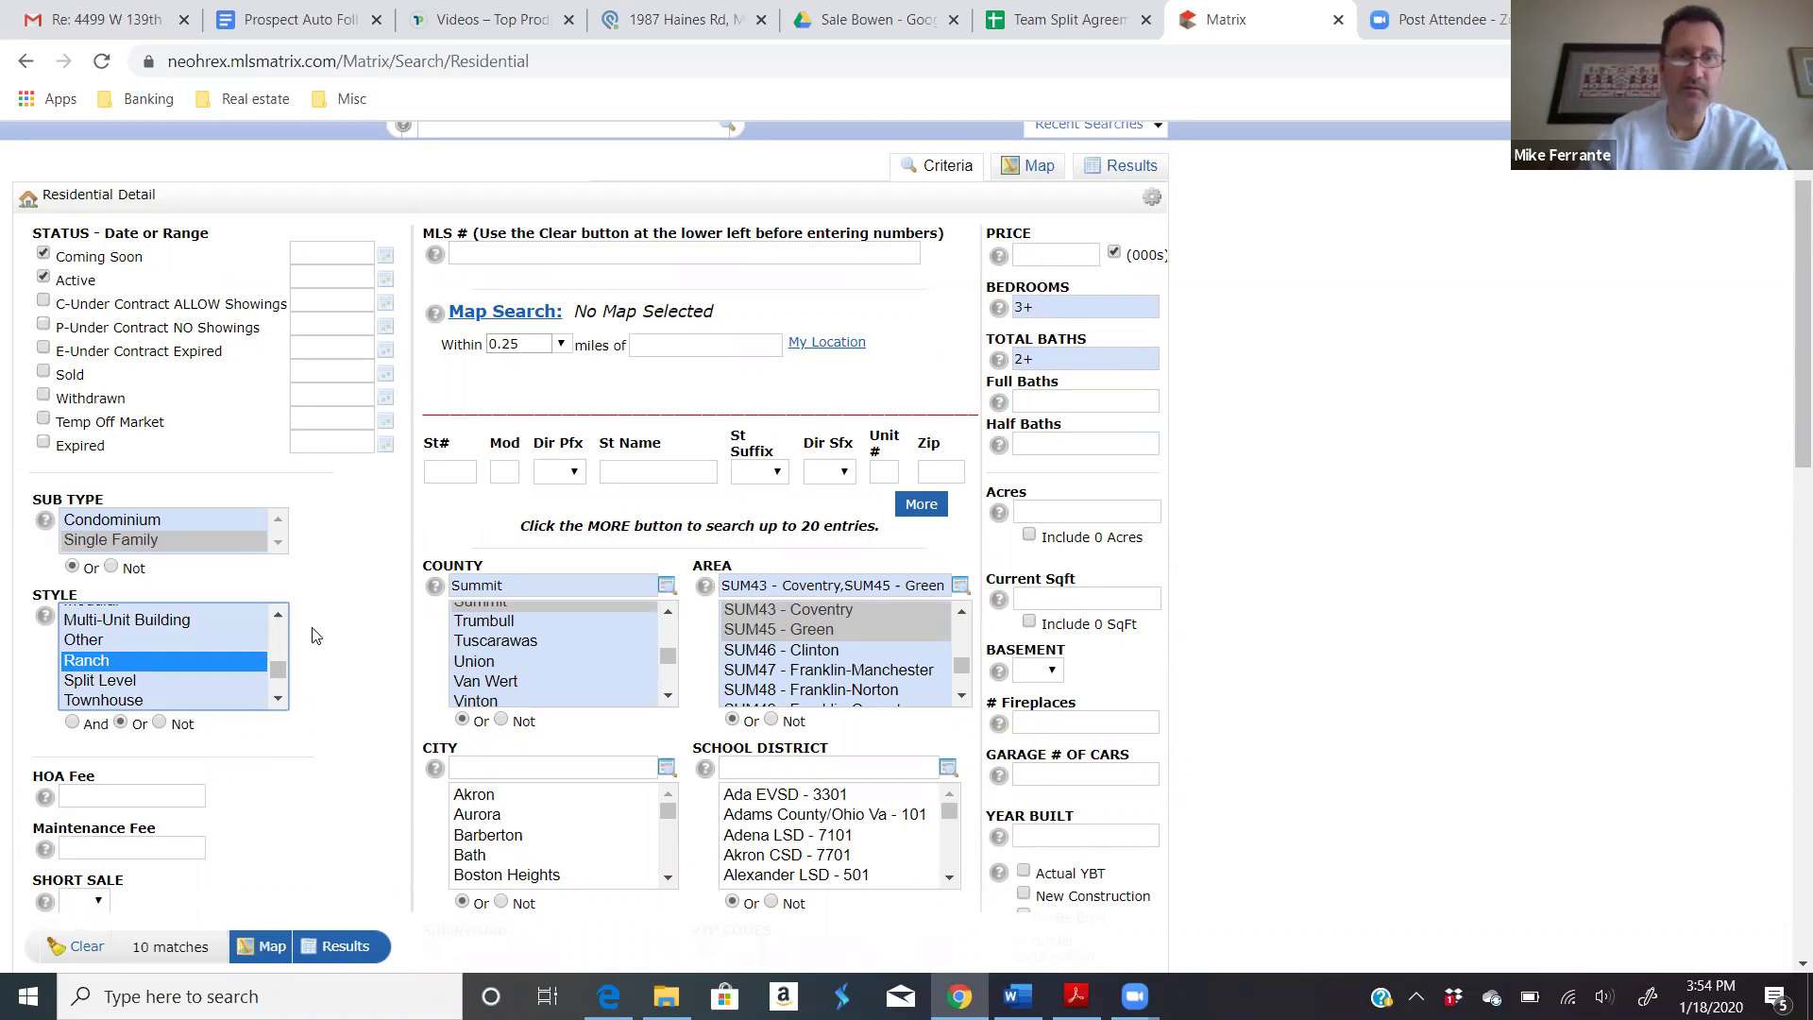
# Step: Enter a 100-300 price range and deselect the Ranch style
pyautogui.click(1041, 255)
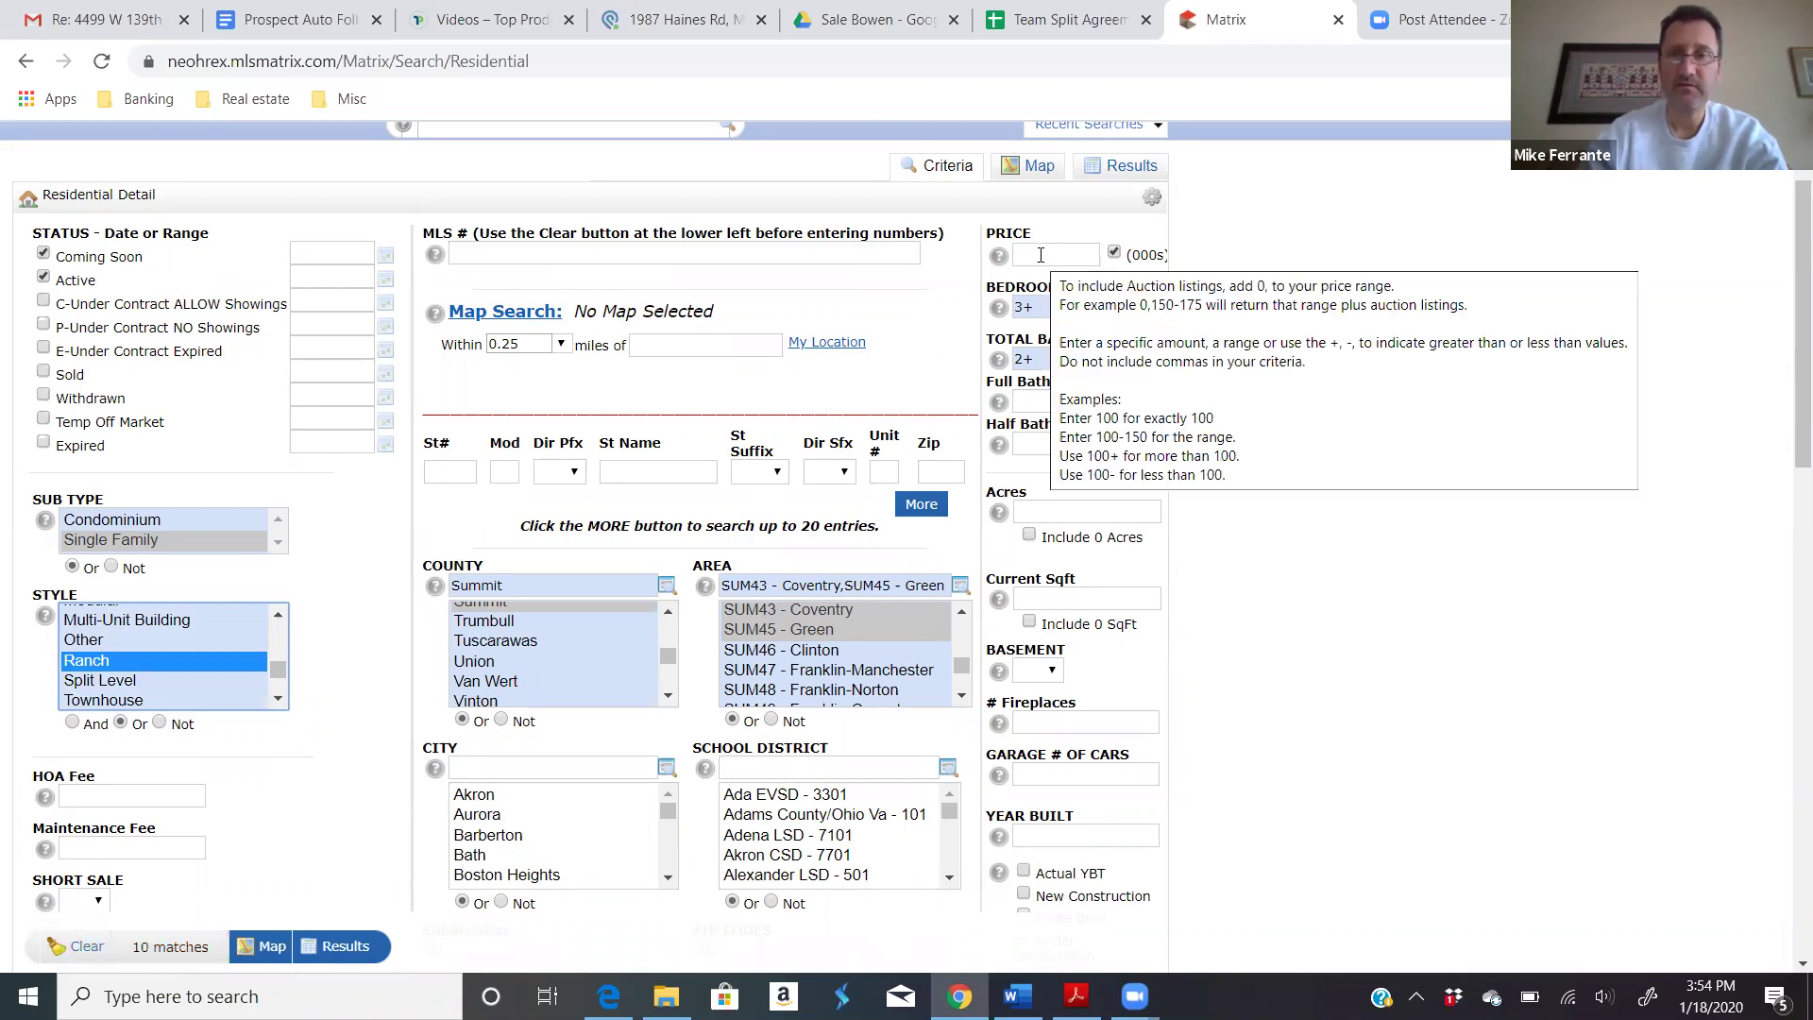
pyautogui.click(1041, 255)
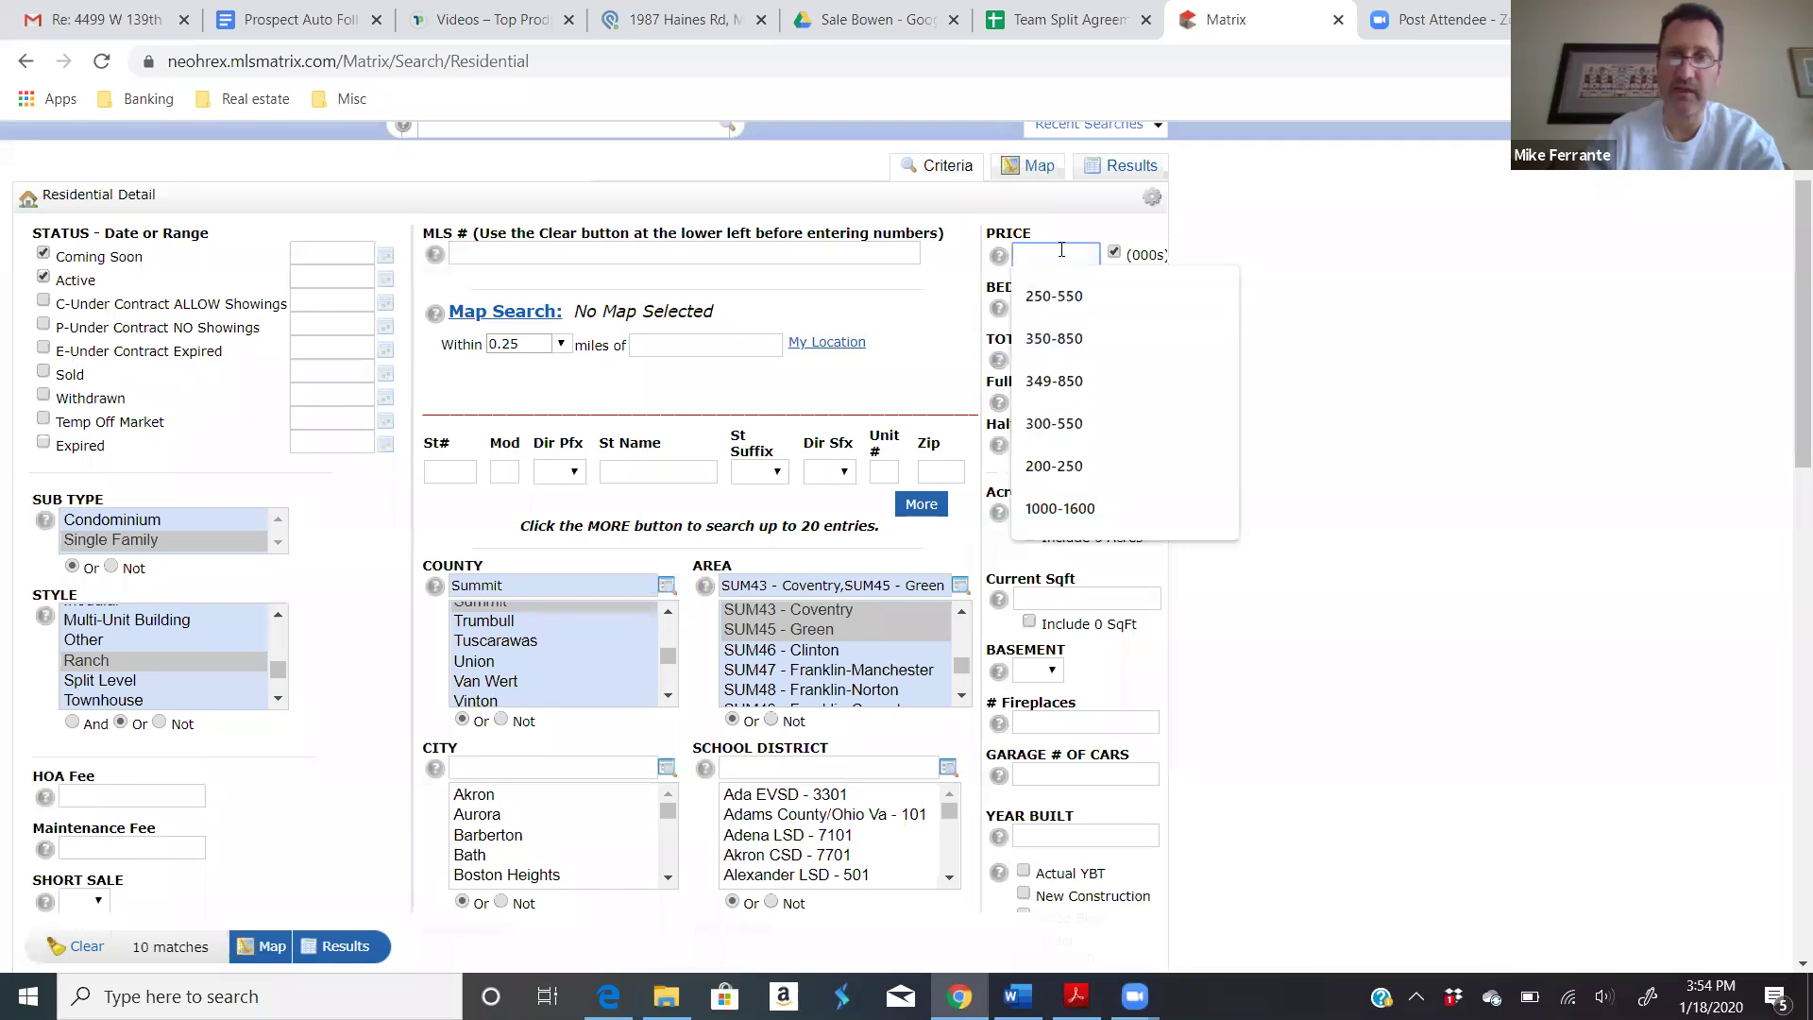
pyautogui.moveTo(1058, 250)
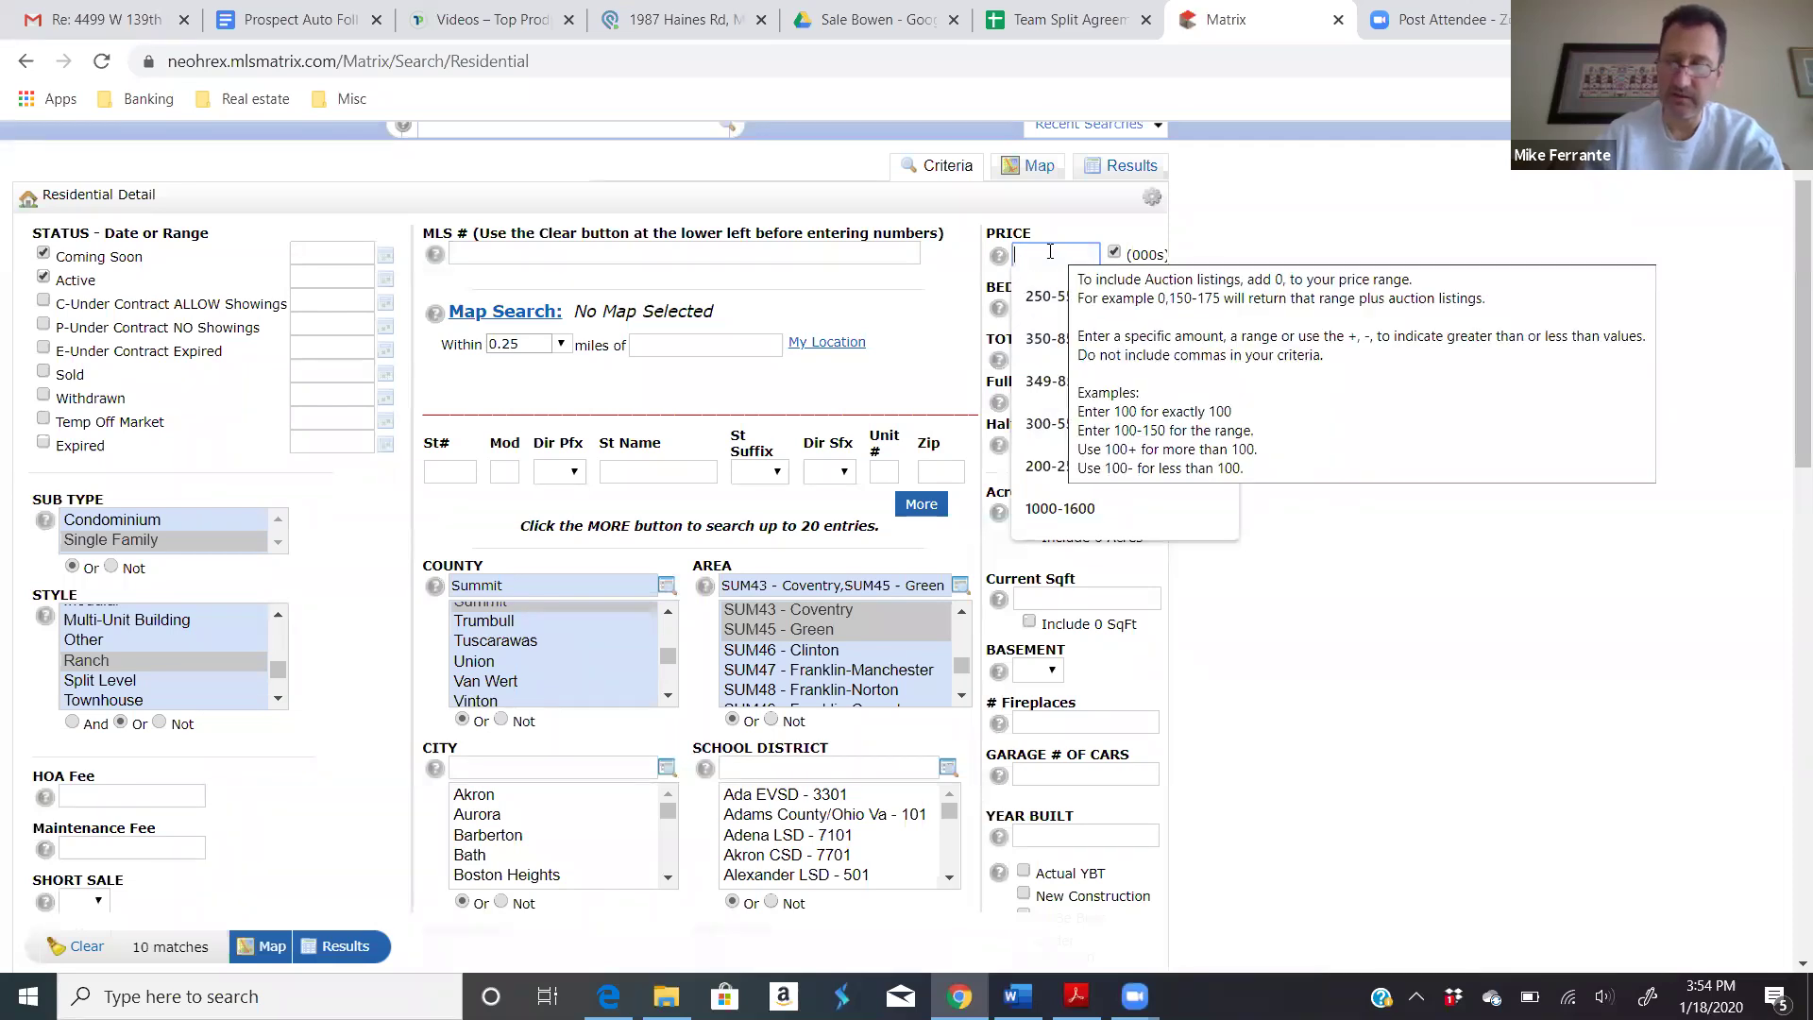
pyautogui.write('100')
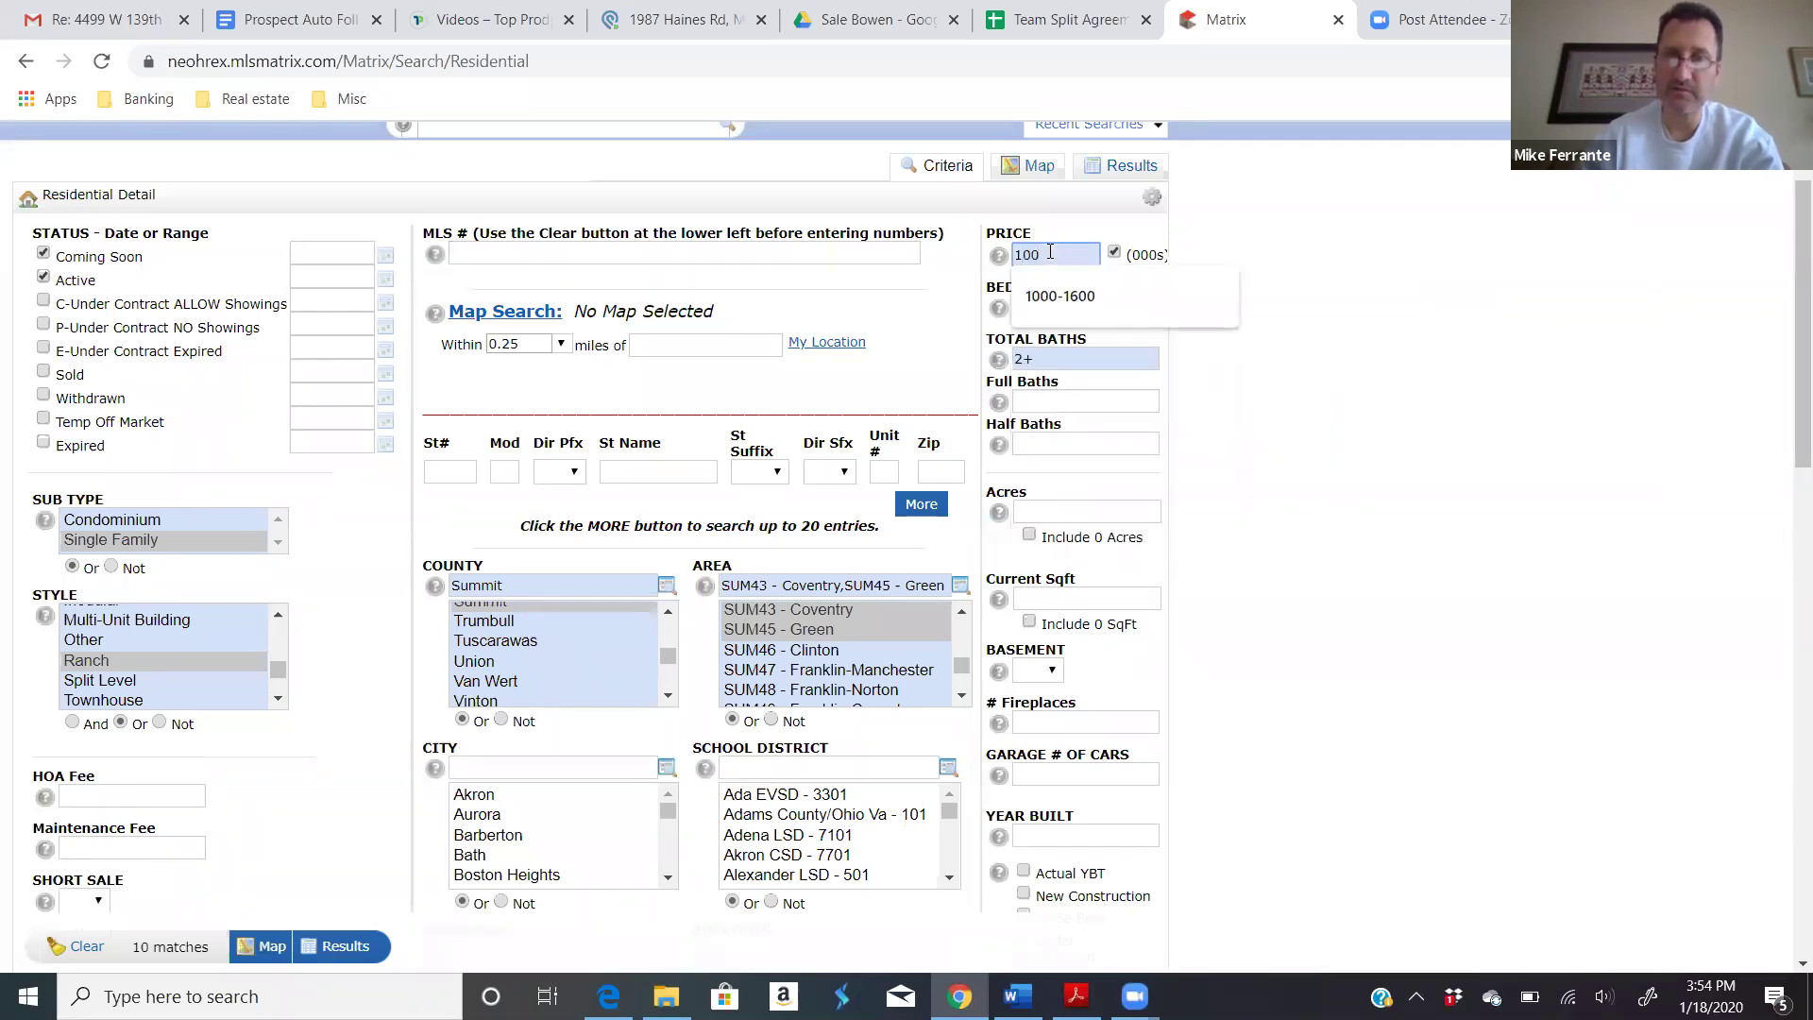
pyautogui.write('-')
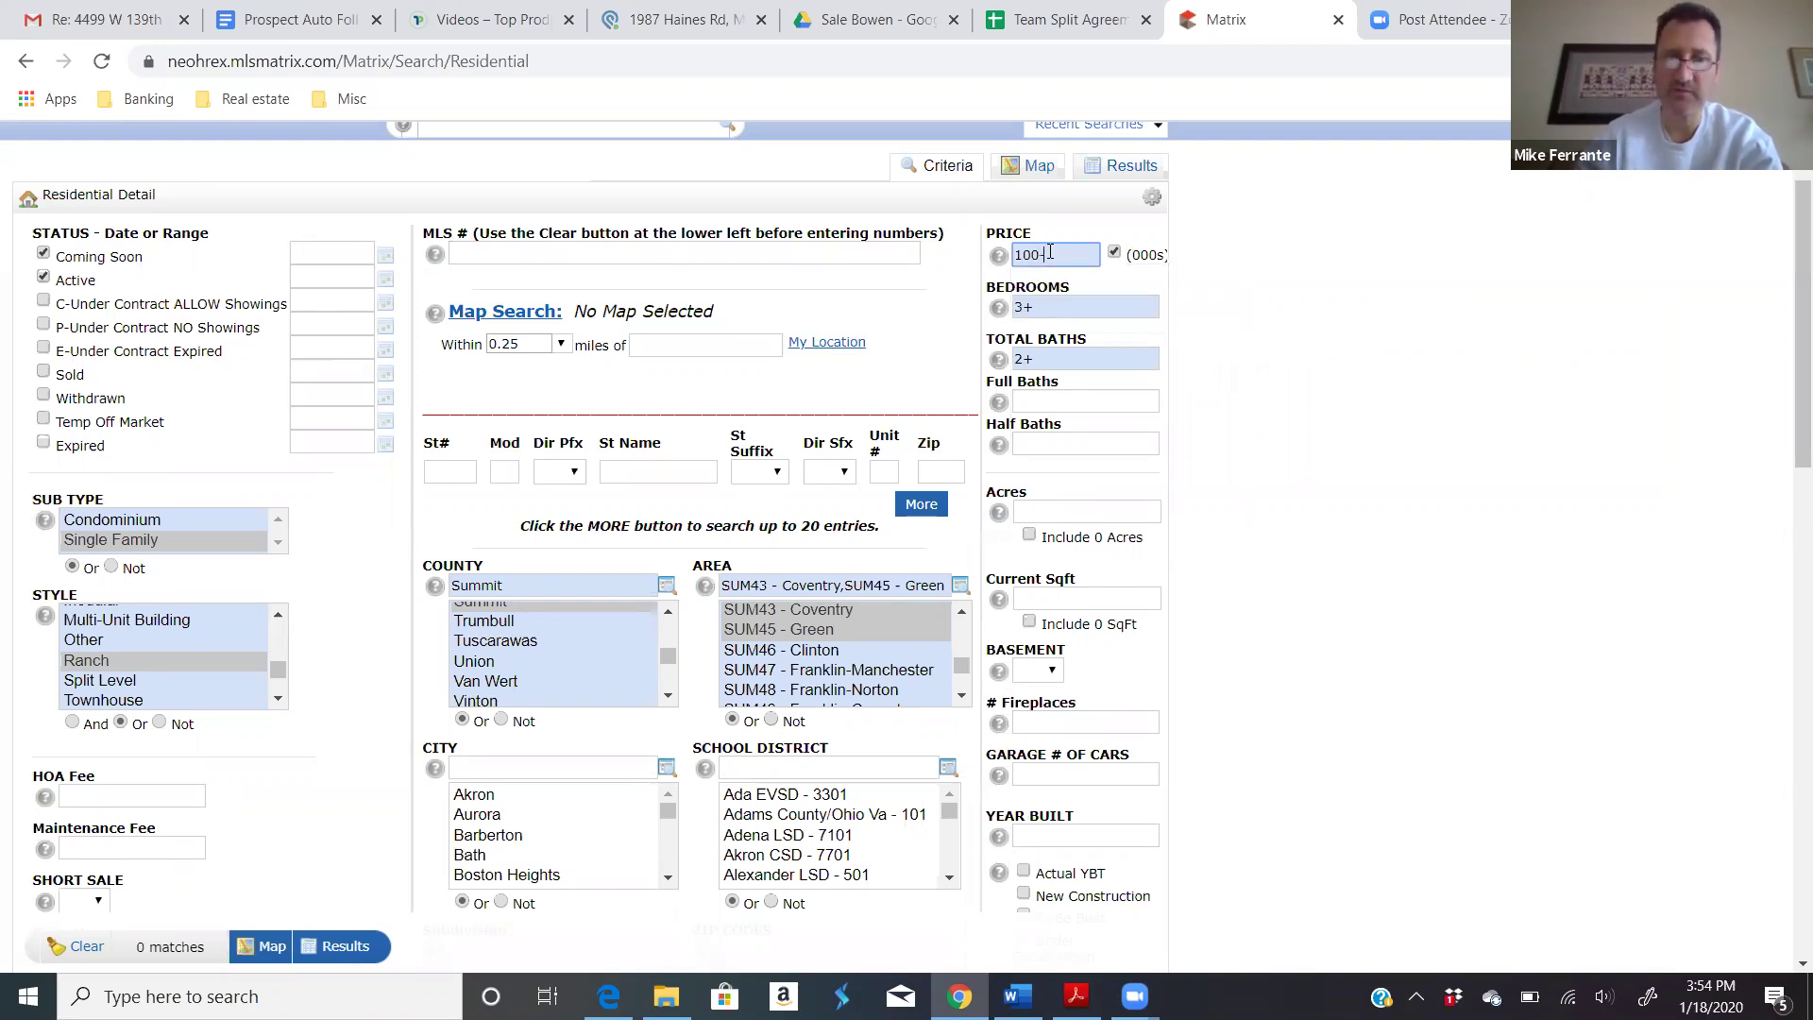
pyautogui.write('300')
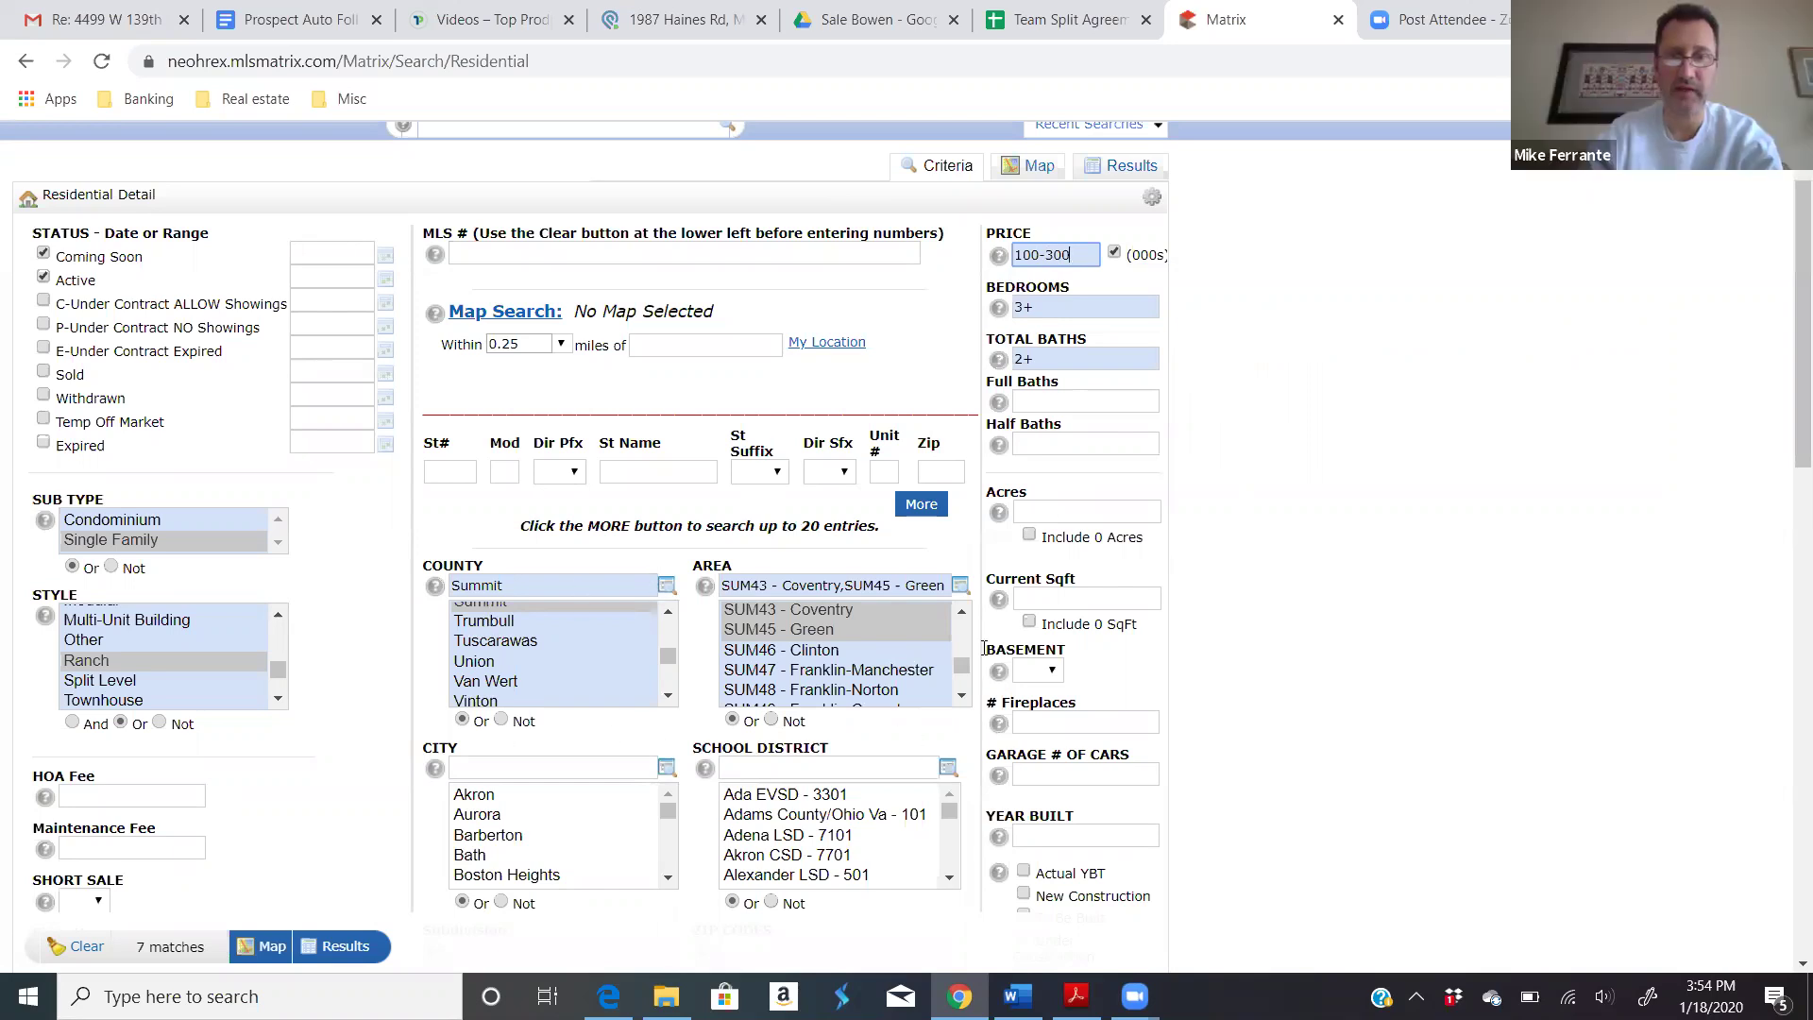
pyautogui.moveTo(1039, 756)
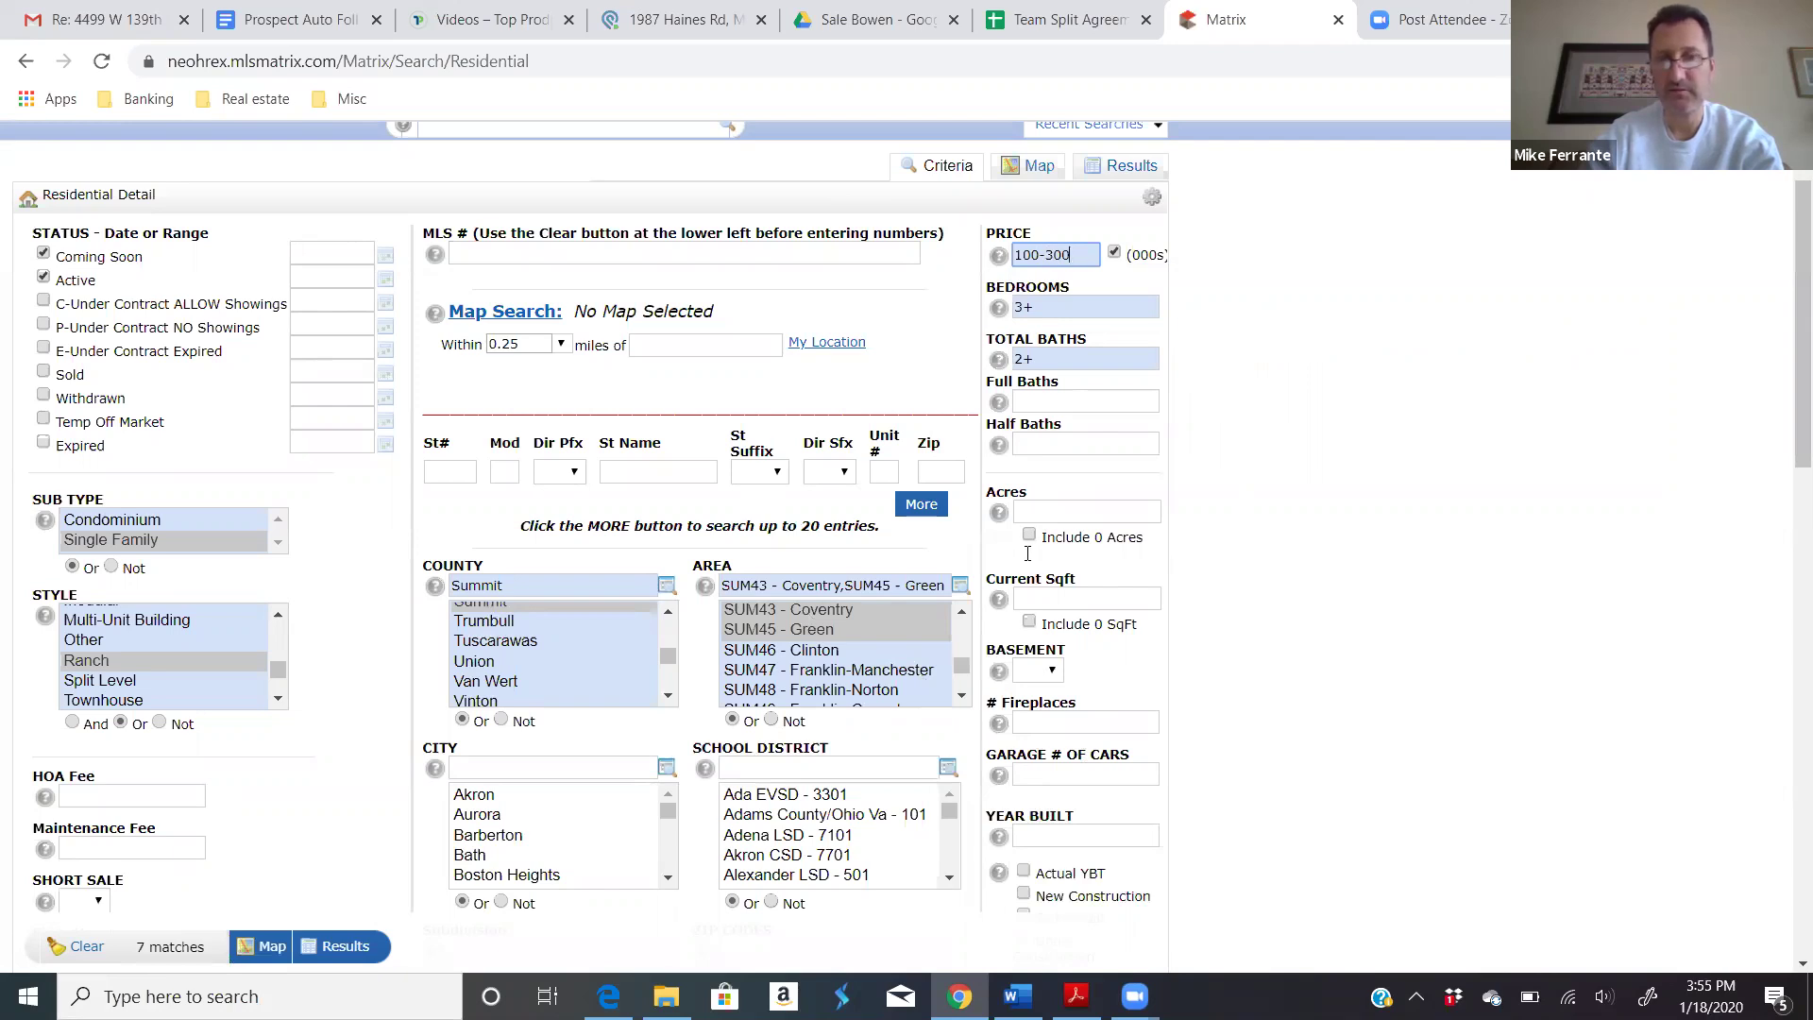
pyautogui.keyDown('ctrl'); pyautogui.click(138, 661); pyautogui.keyUp('ctrl')
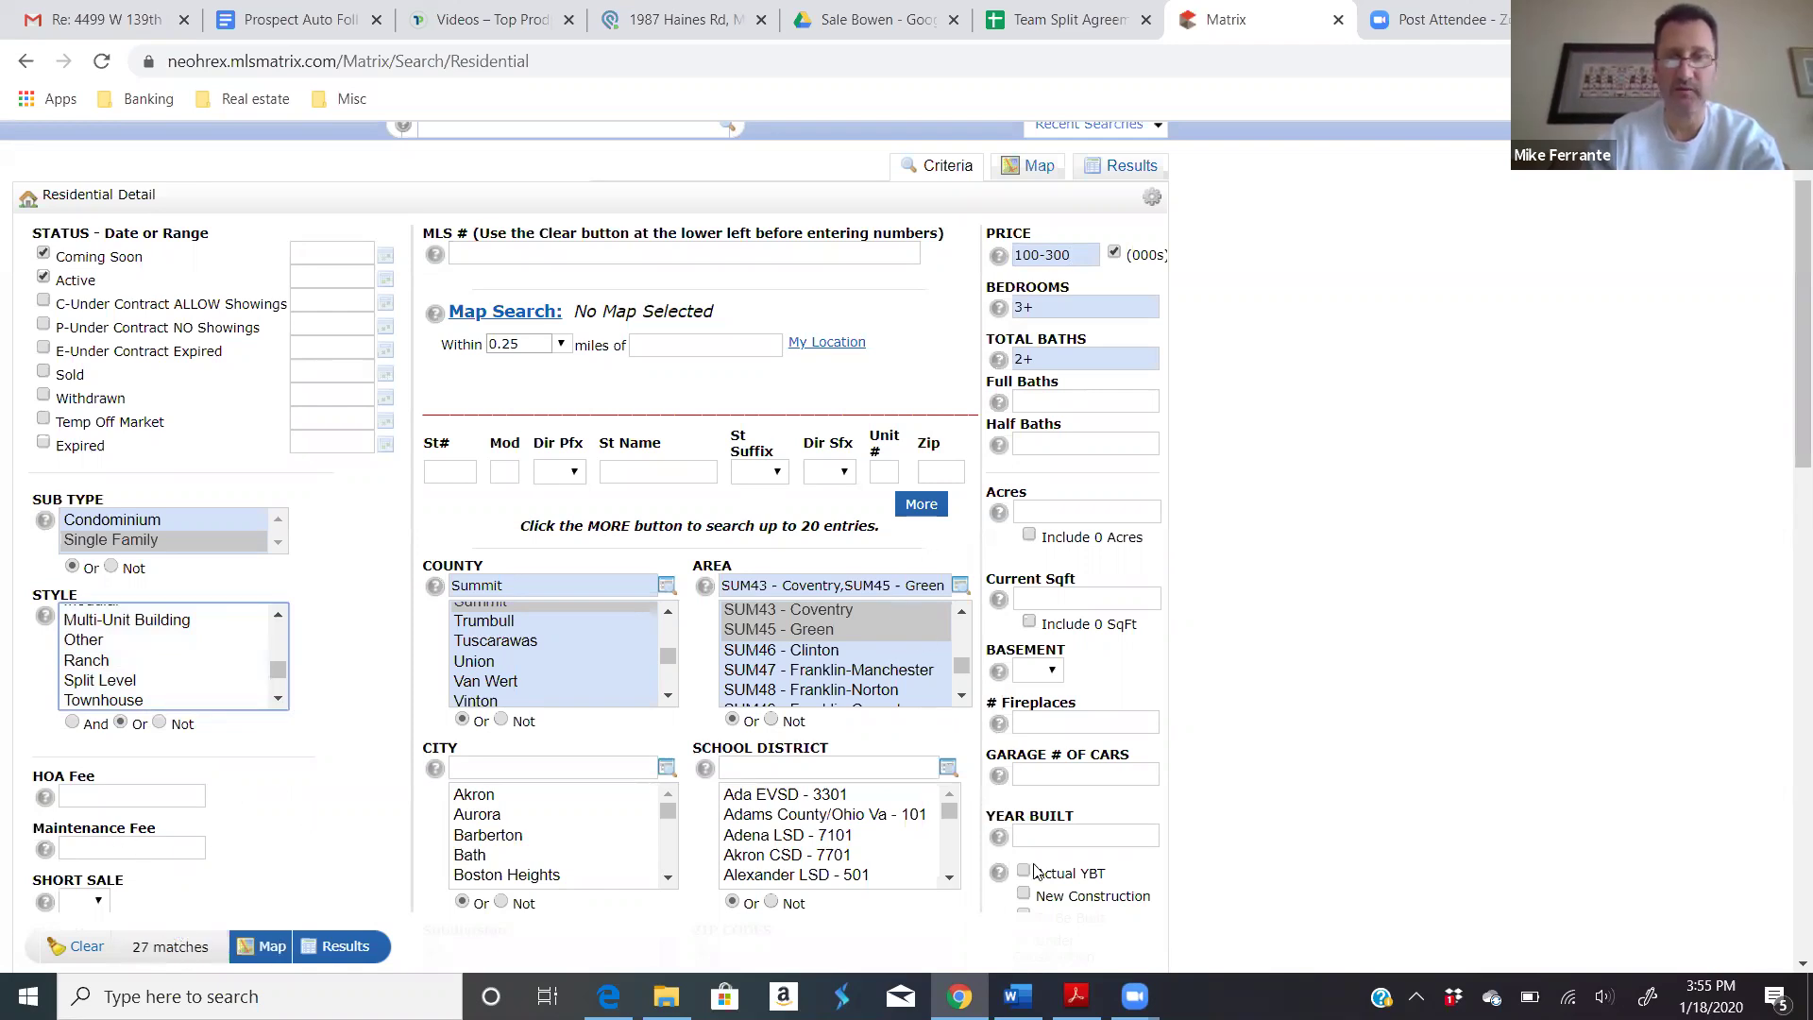
# Step: Enter 2+ in the Garage # of Cars field
pyautogui.click(1042, 773)
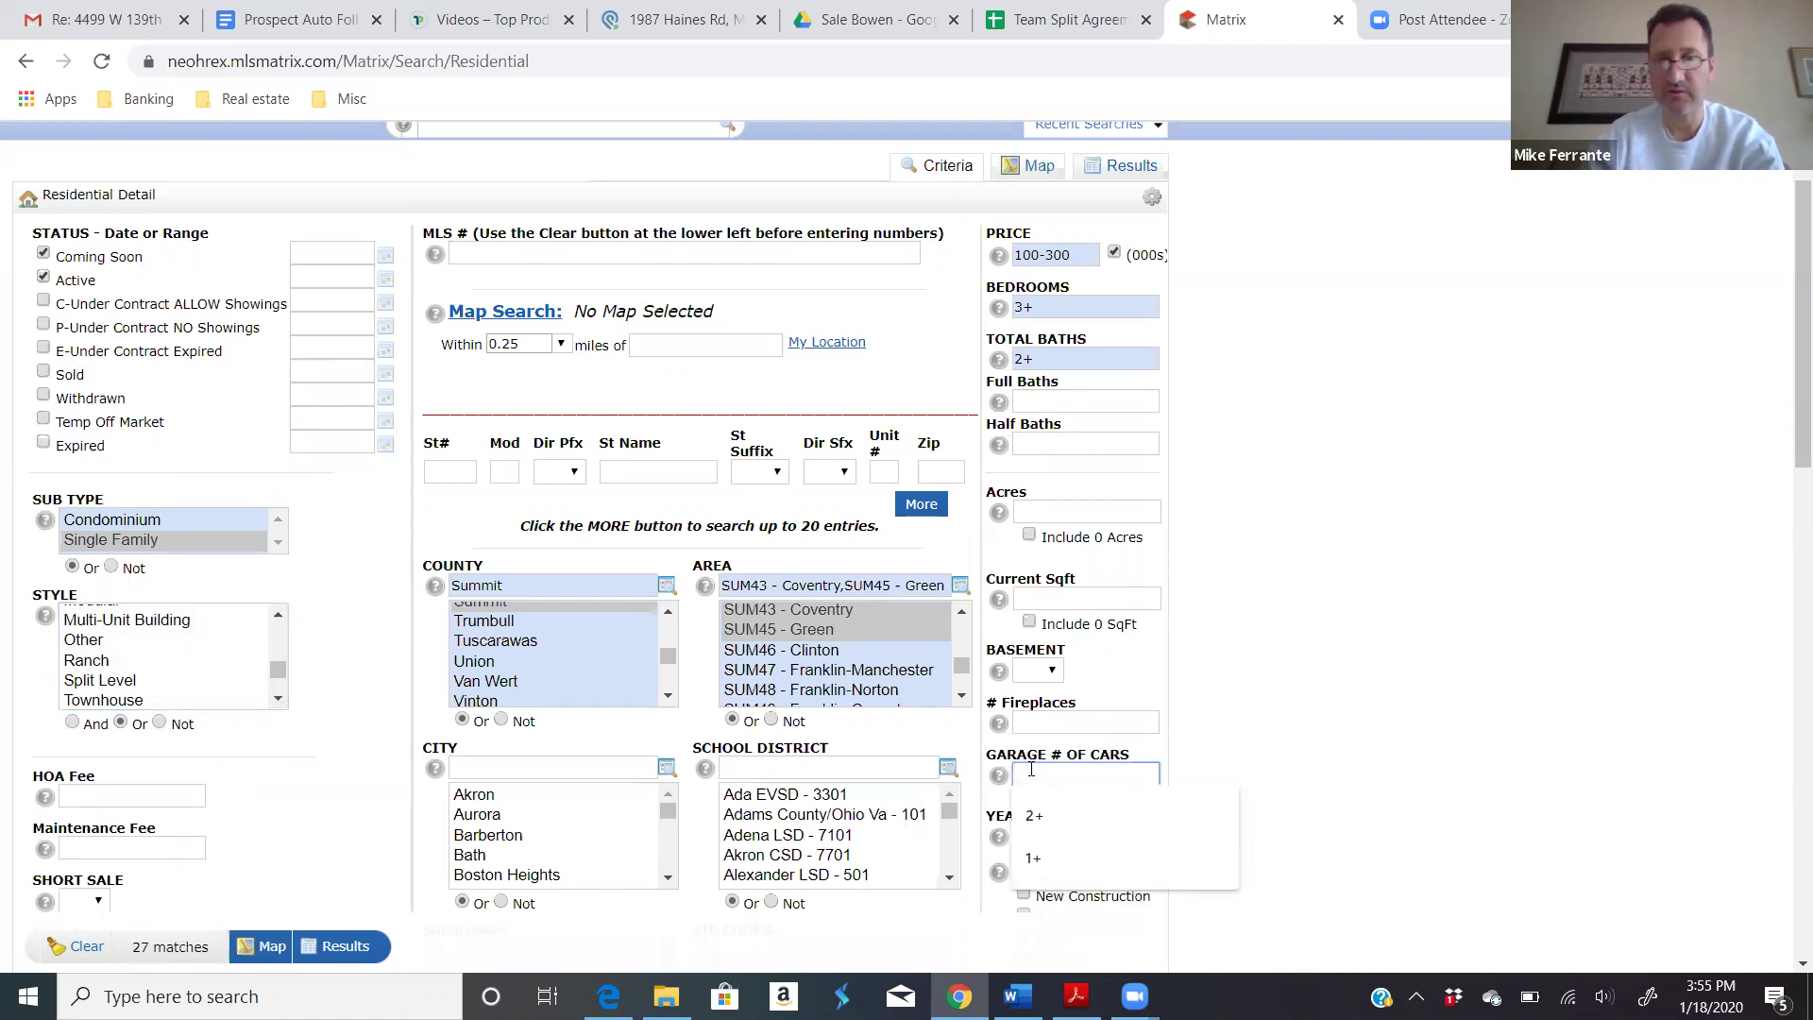
pyautogui.write('2+')
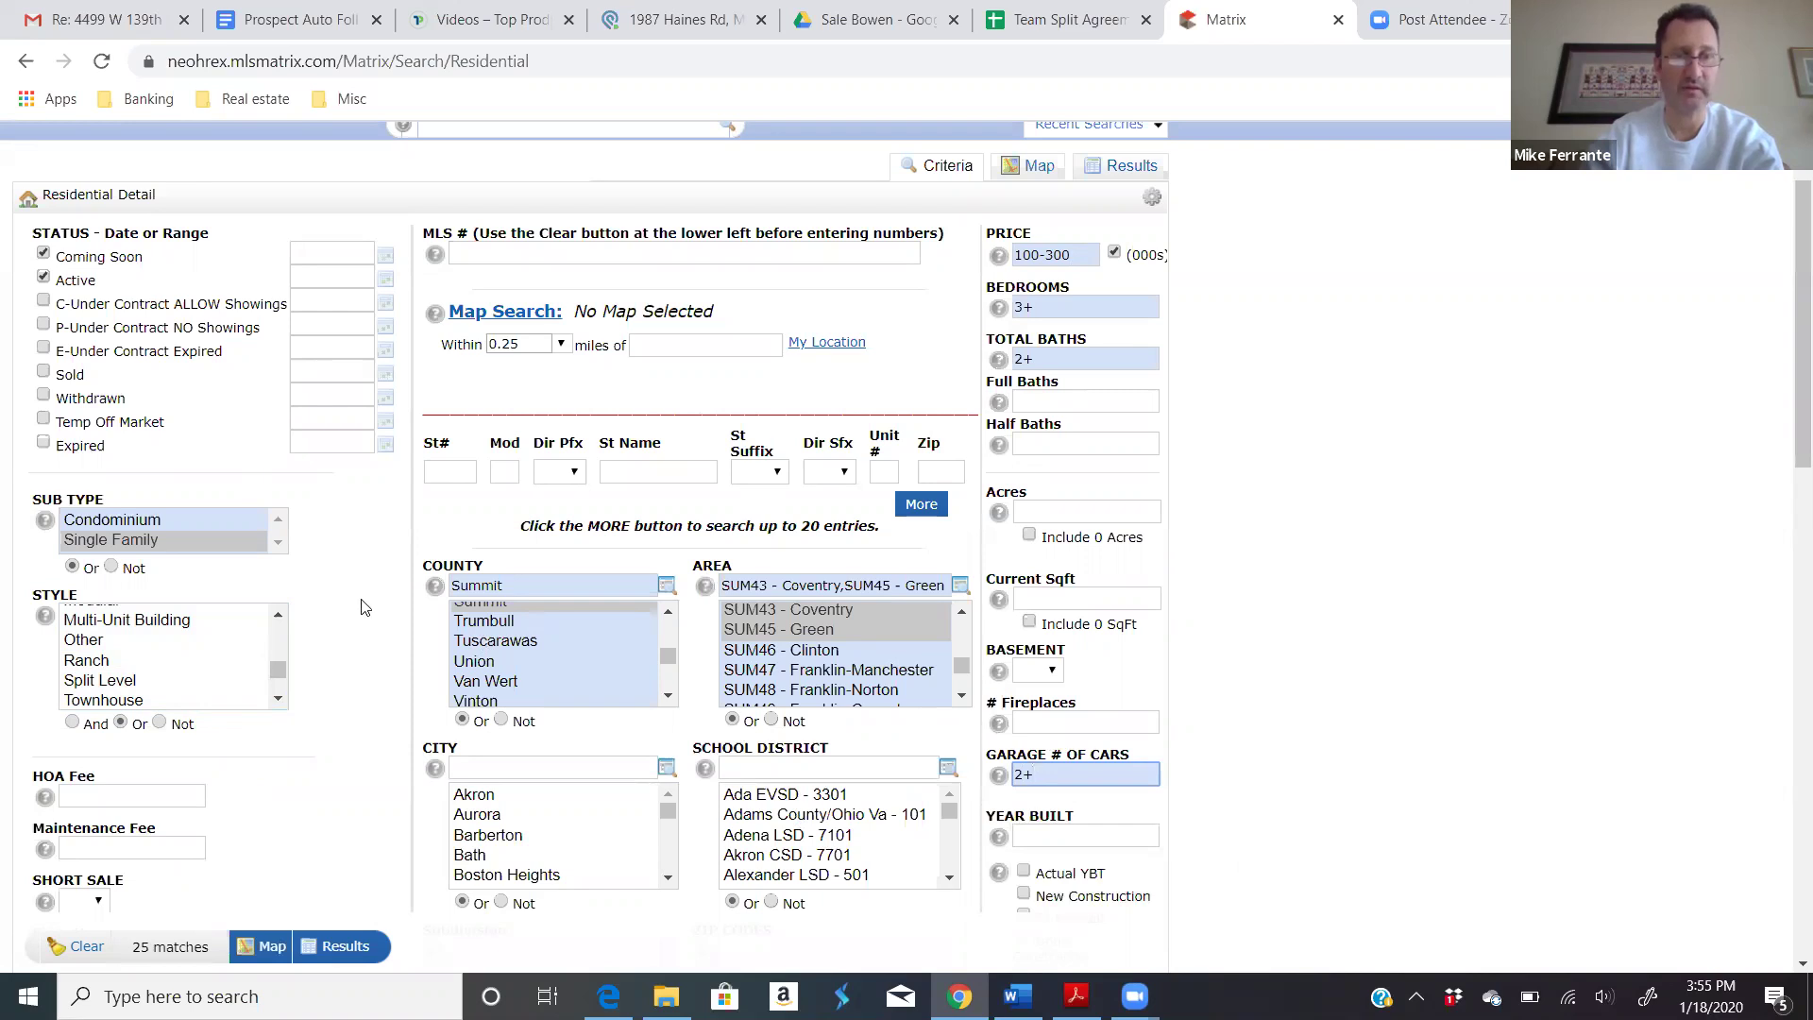
pyautogui.scroll(-1, 366, 610)
pyautogui.scroll(-1, 365, 609)
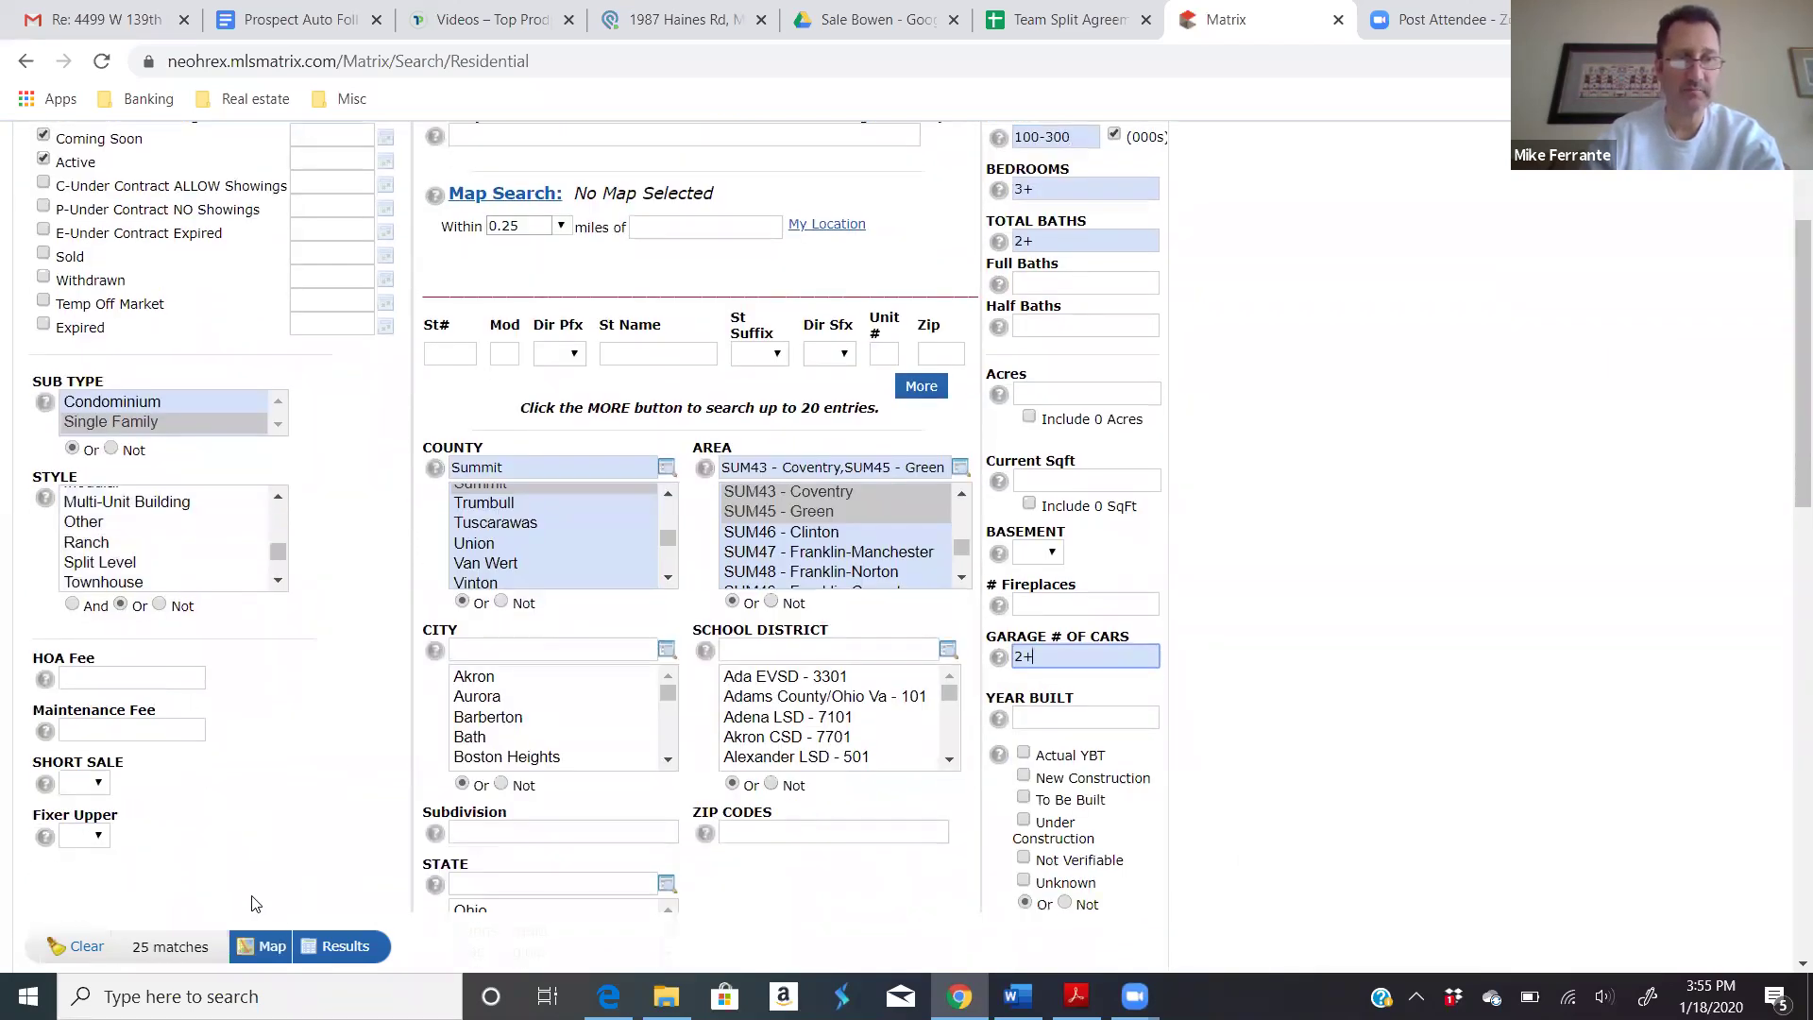
pyautogui.click(336, 949)
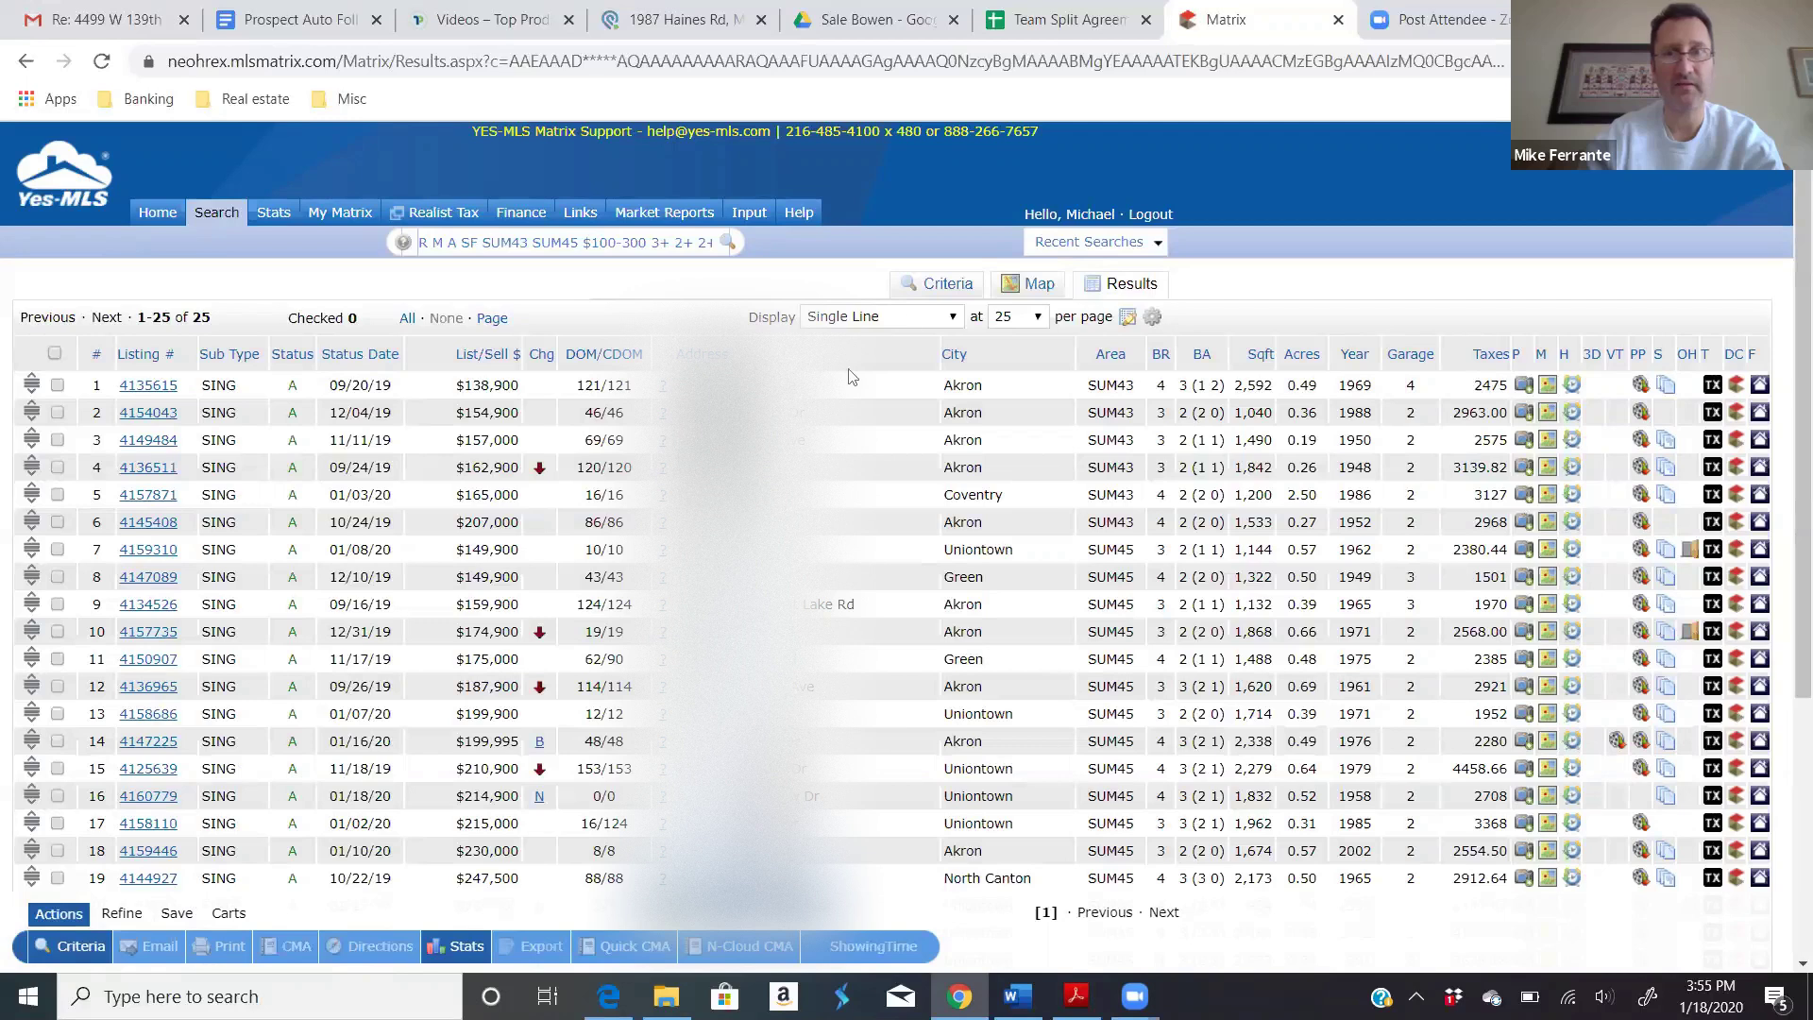
pyautogui.click(949, 284)
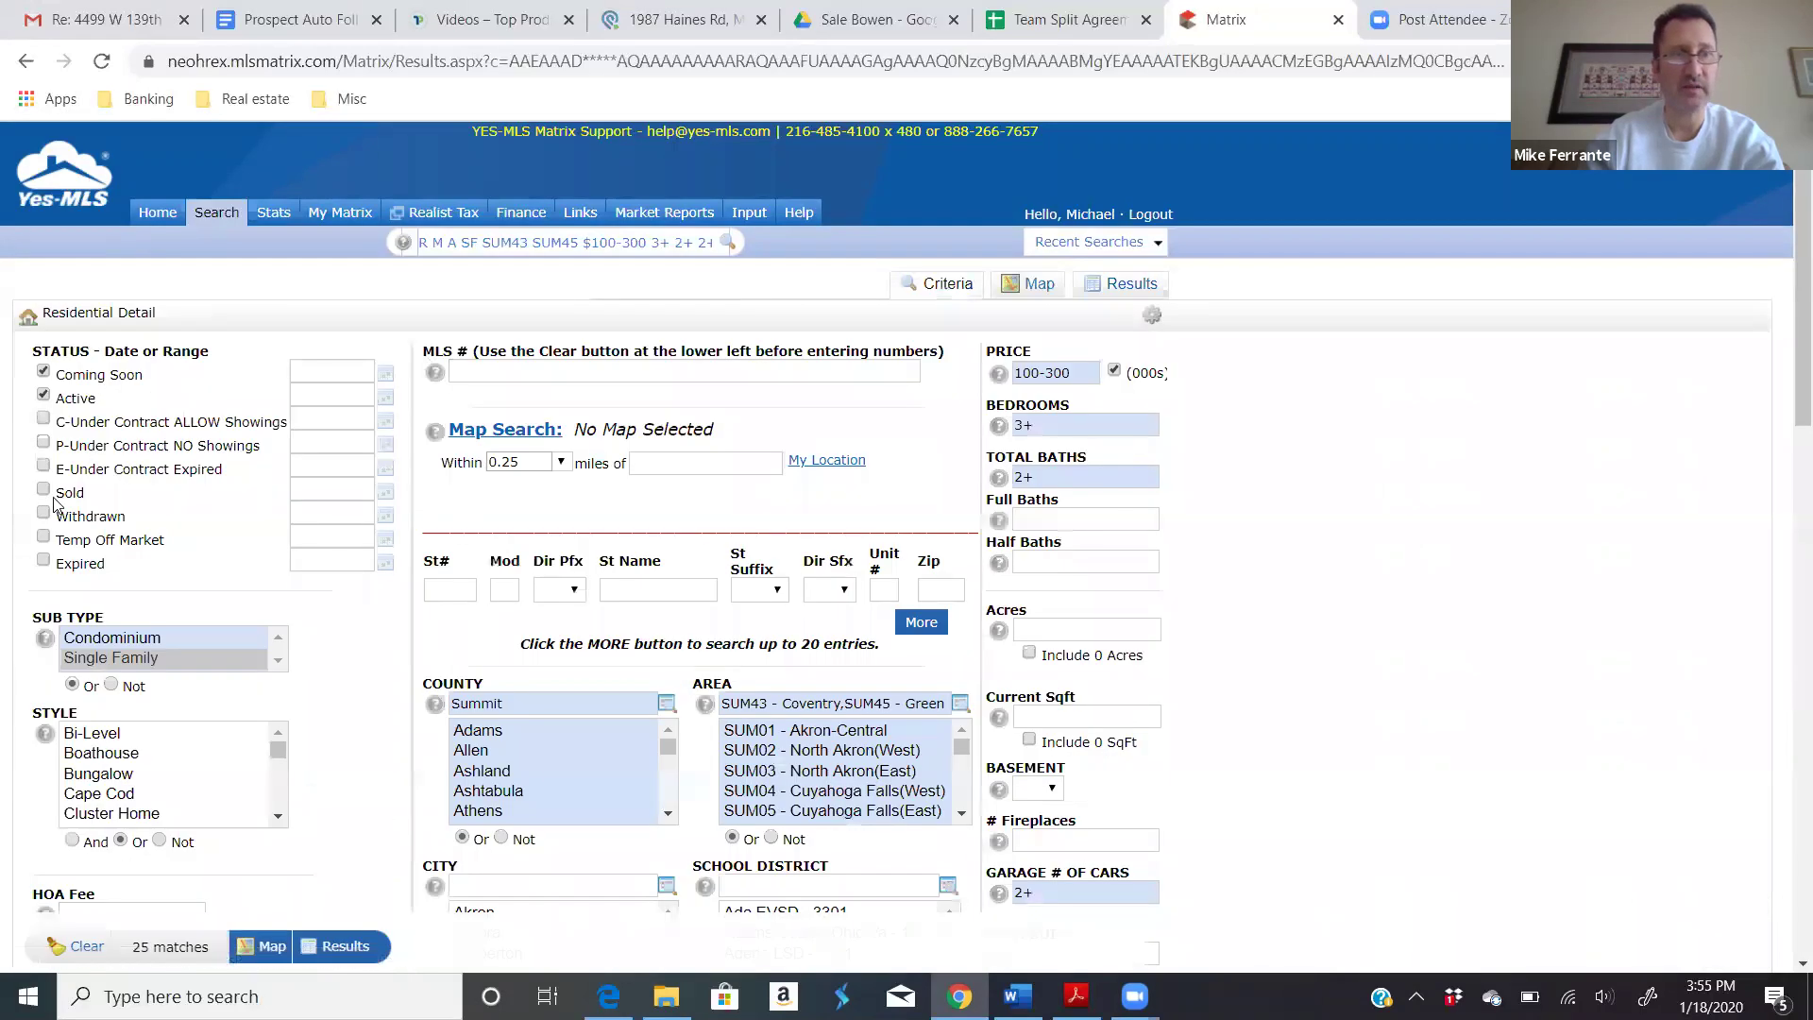
pyautogui.click(43, 491)
pyautogui.click(43, 467)
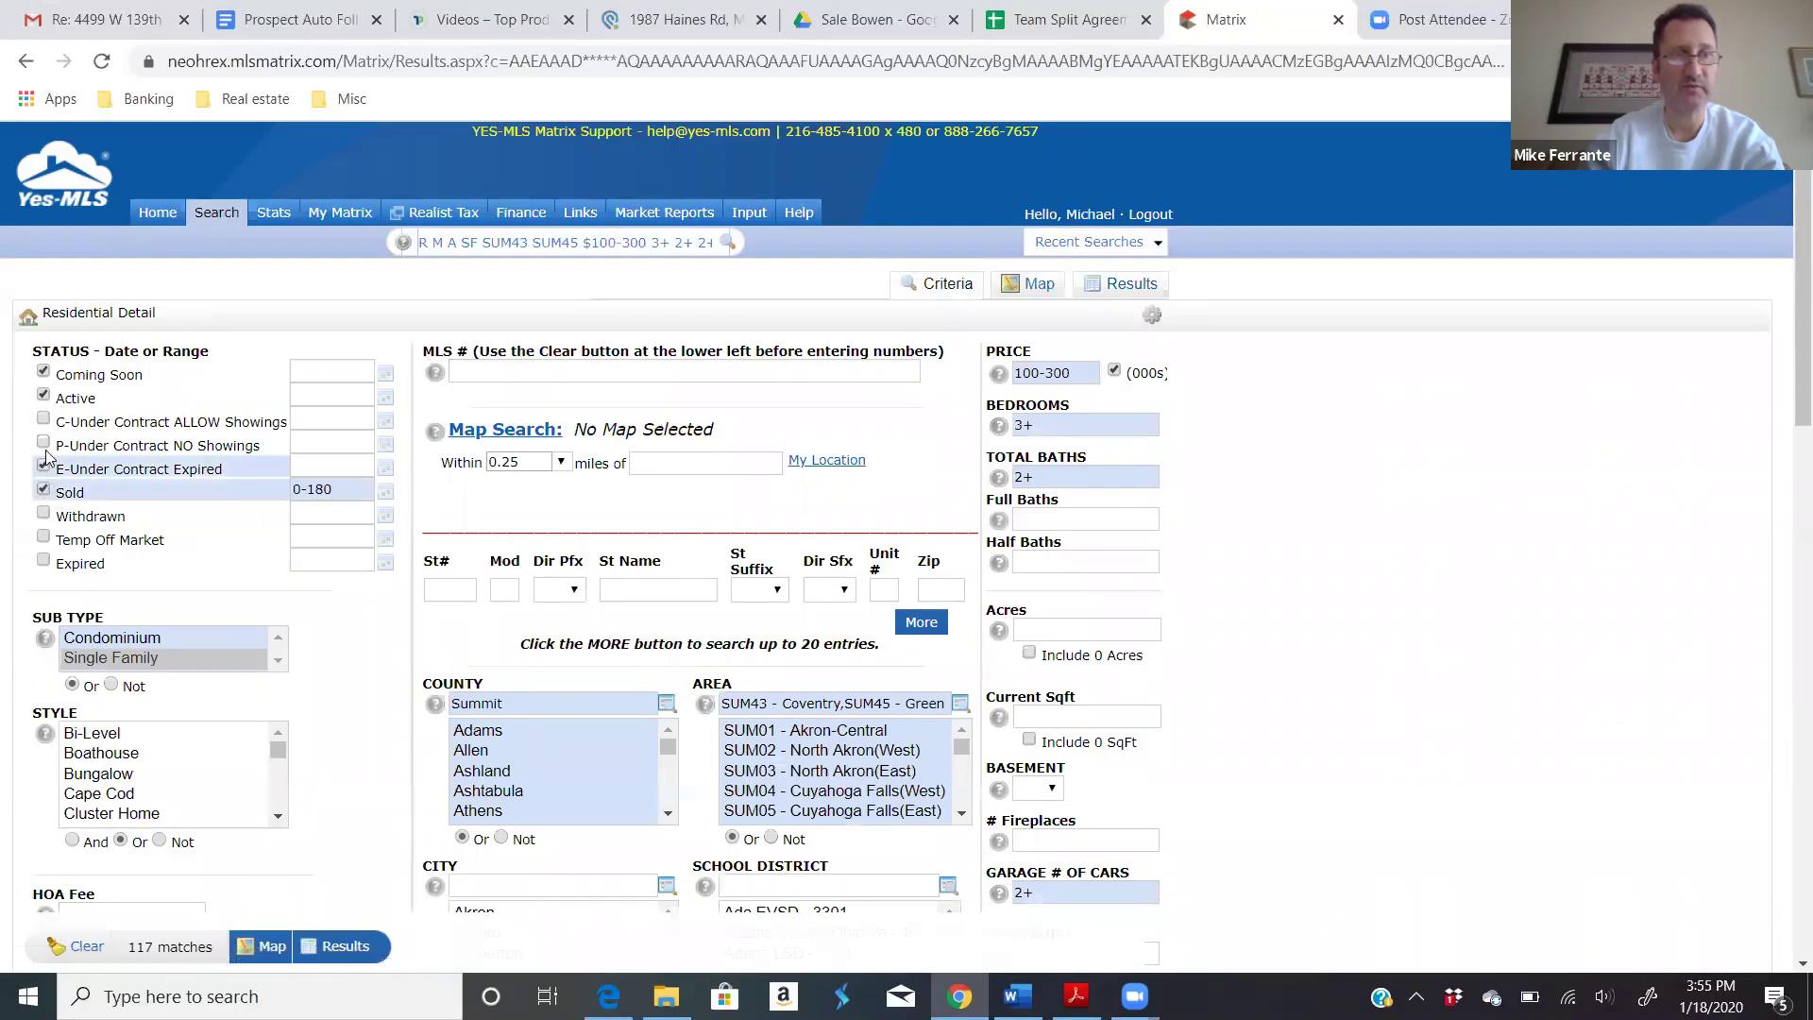
pyautogui.click(44, 442)
pyautogui.click(44, 421)
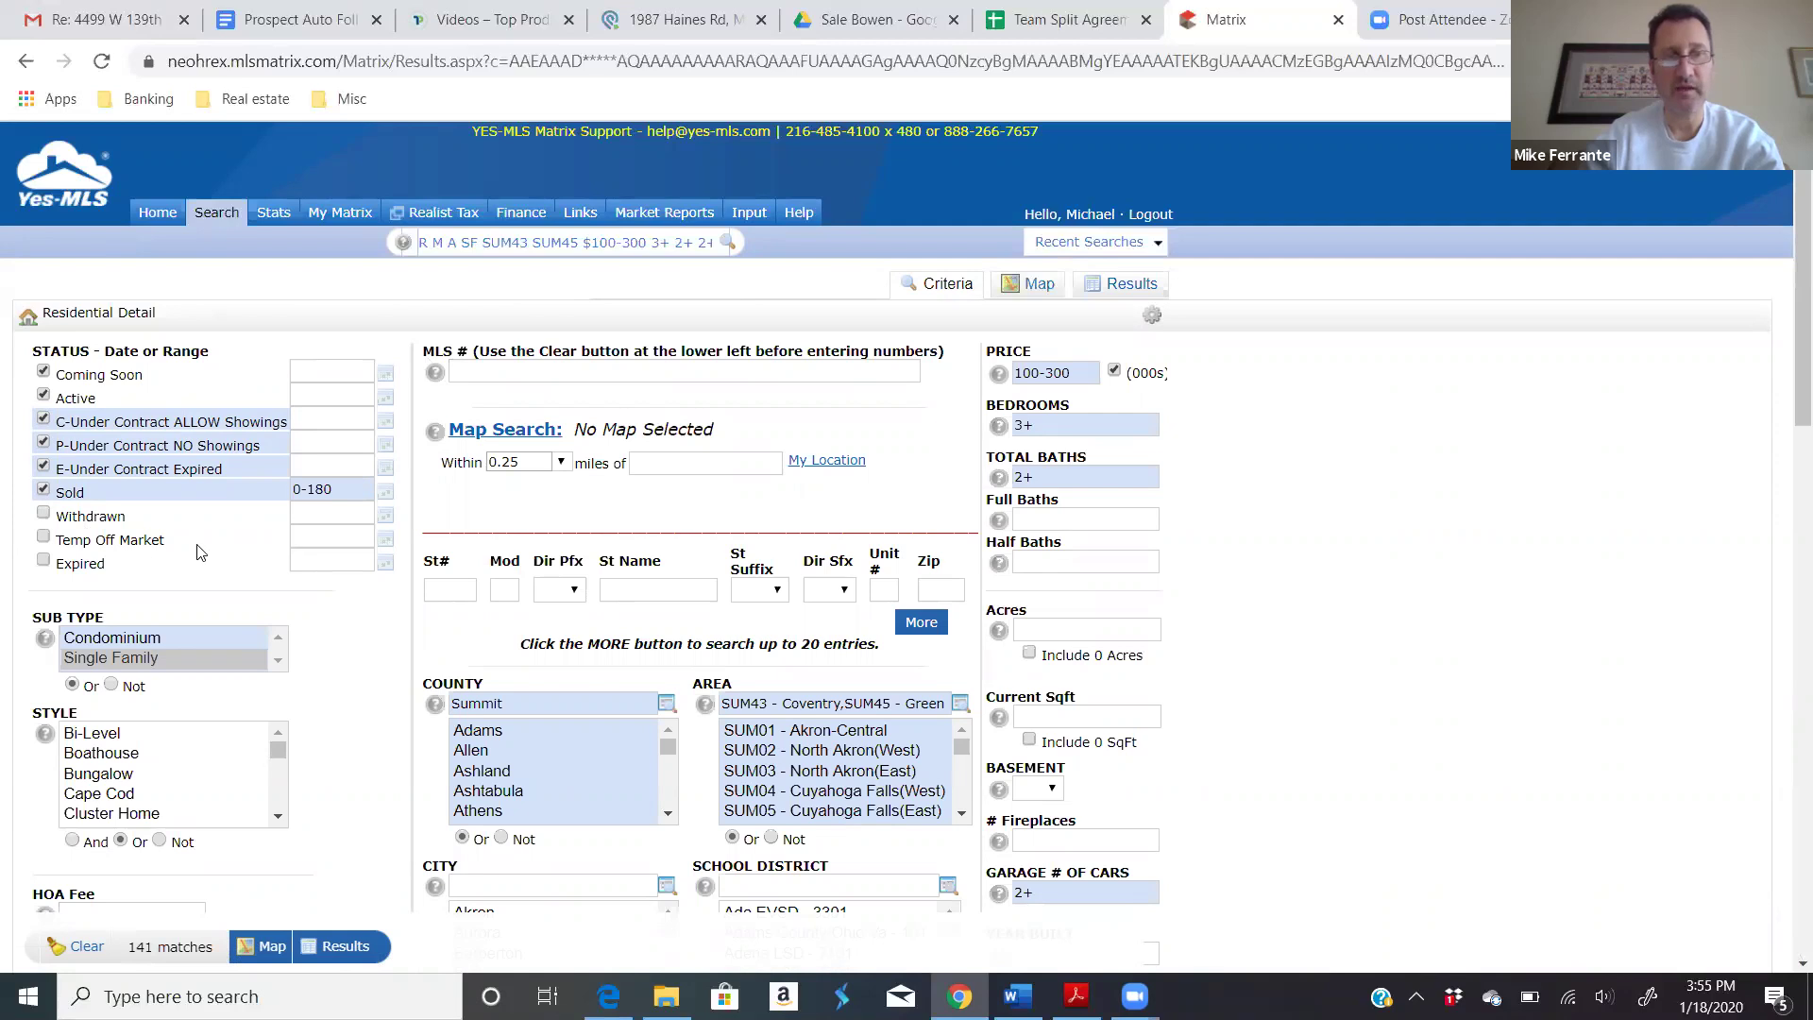
pyautogui.click(43, 491)
pyautogui.click(44, 466)
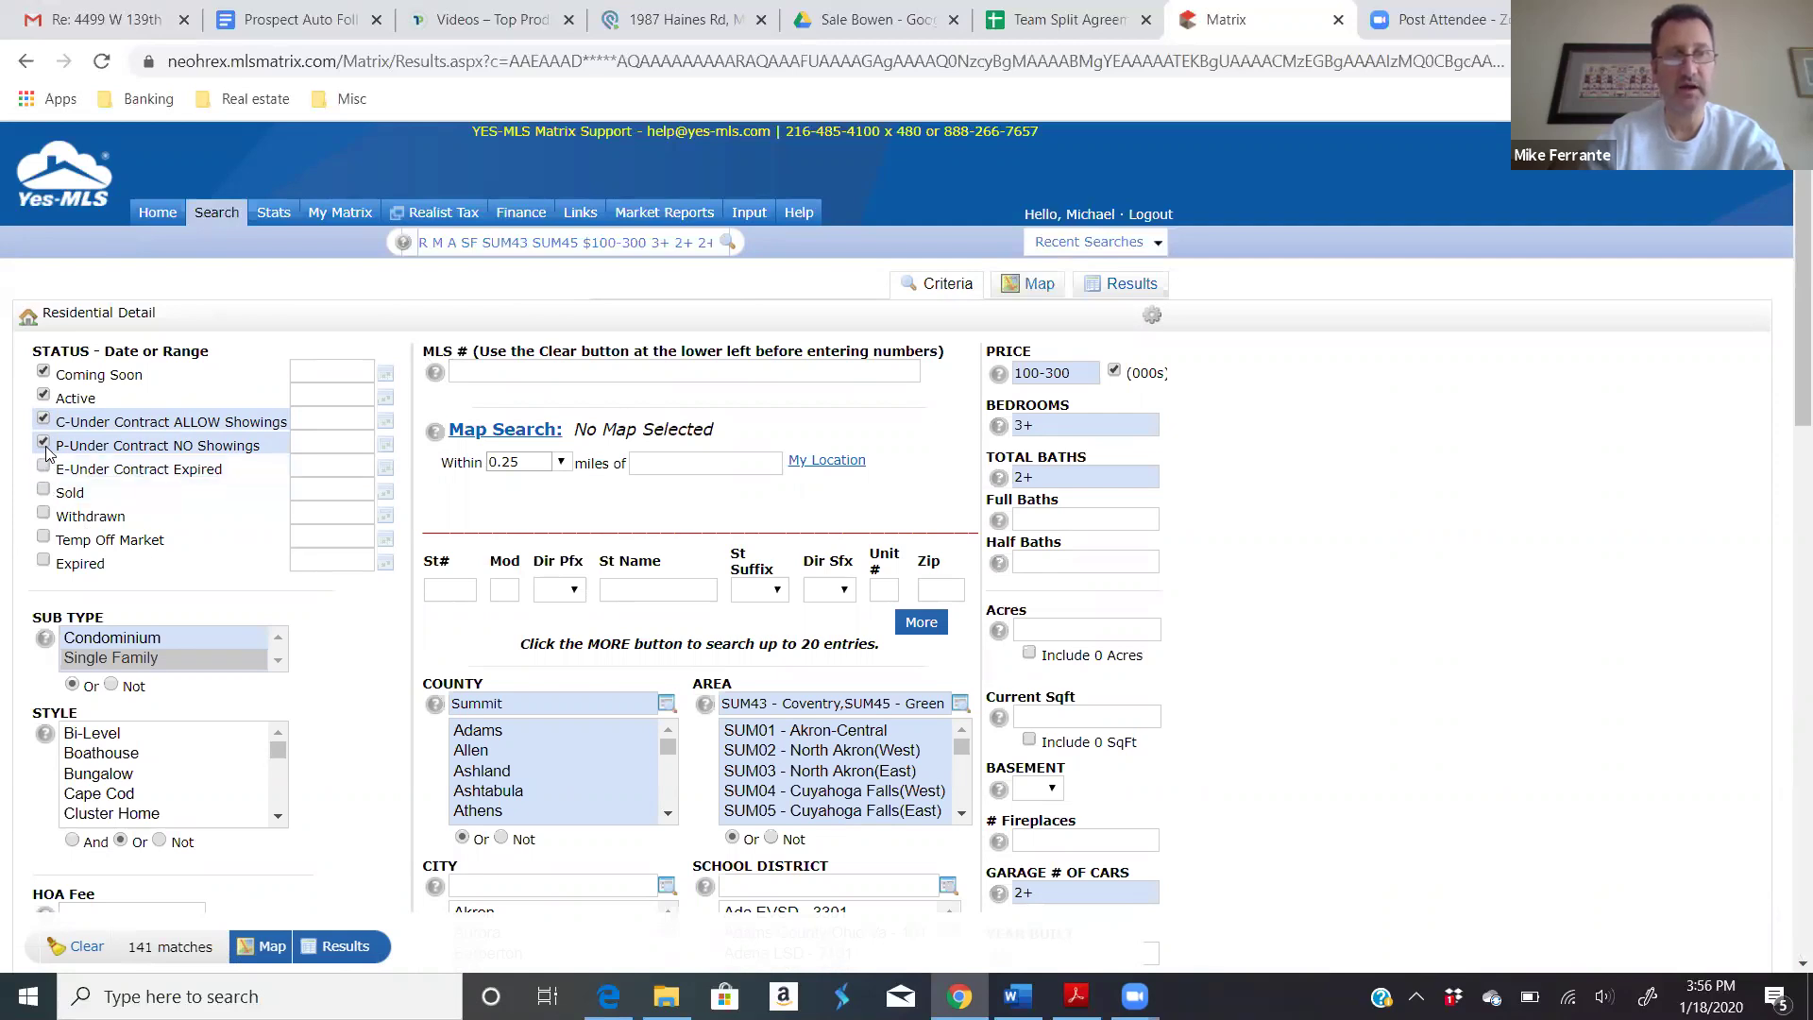
pyautogui.click(44, 443)
pyautogui.click(43, 419)
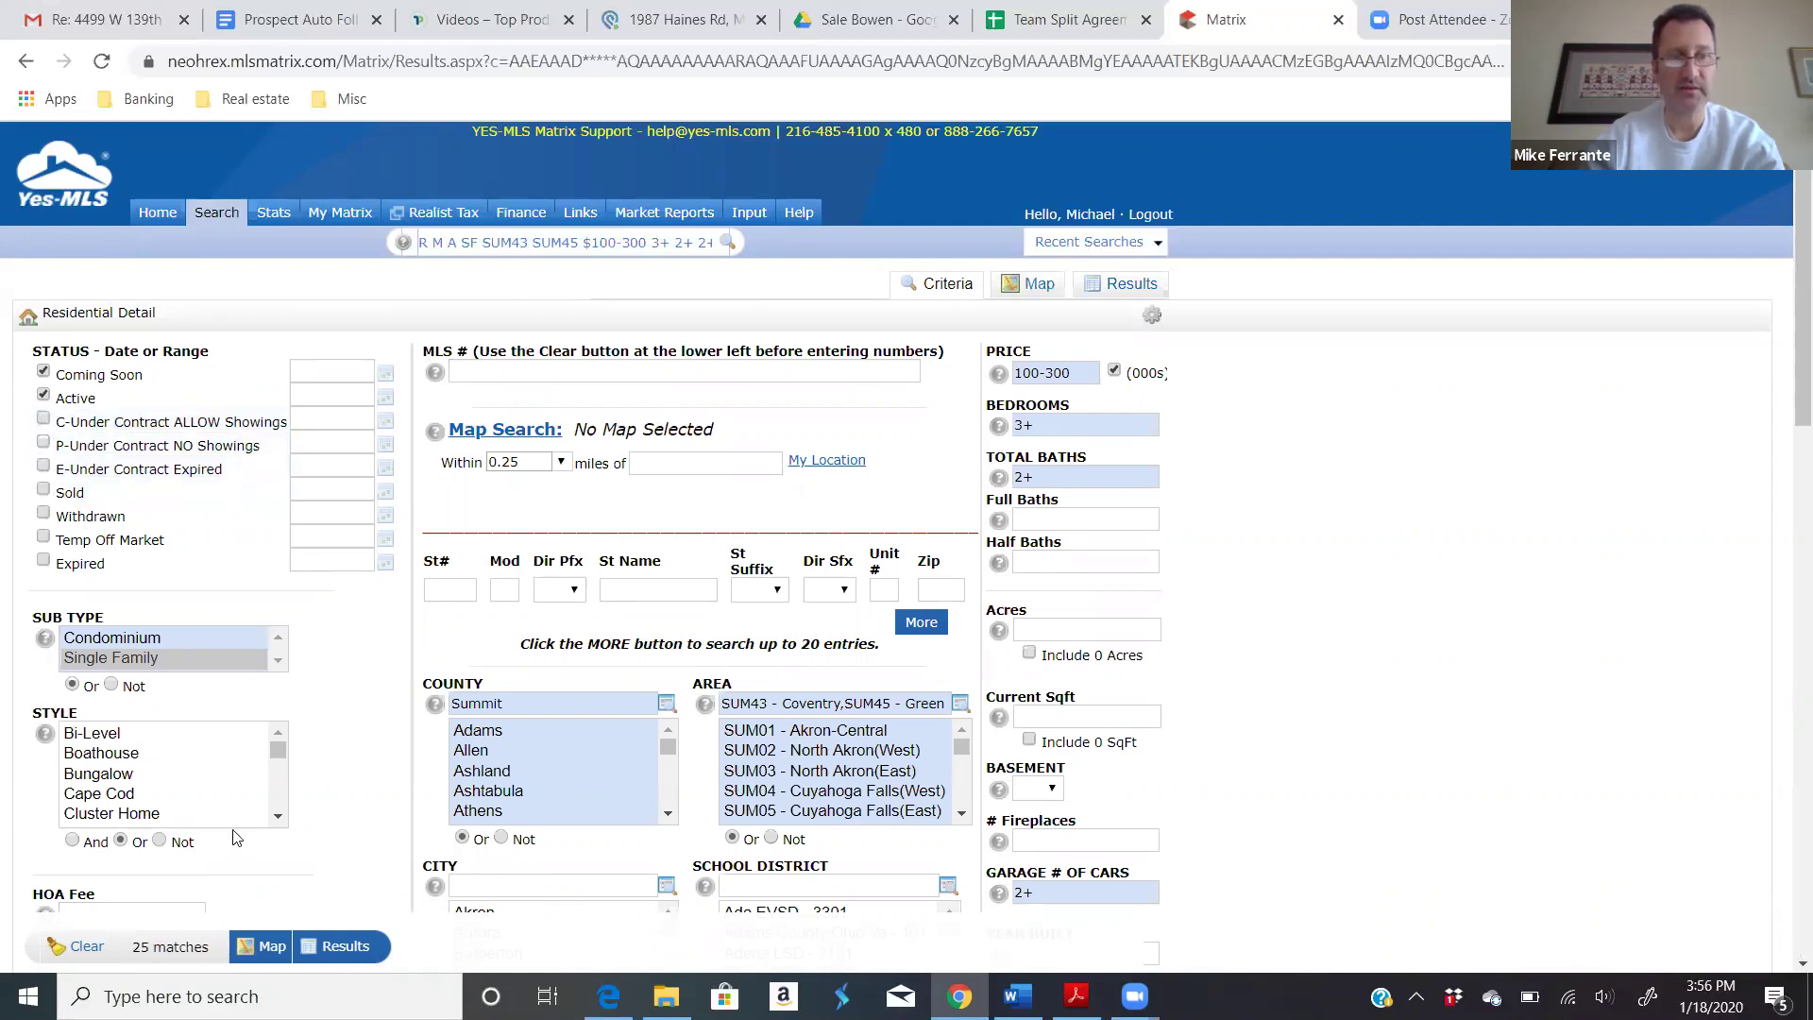
pyautogui.click(347, 948)
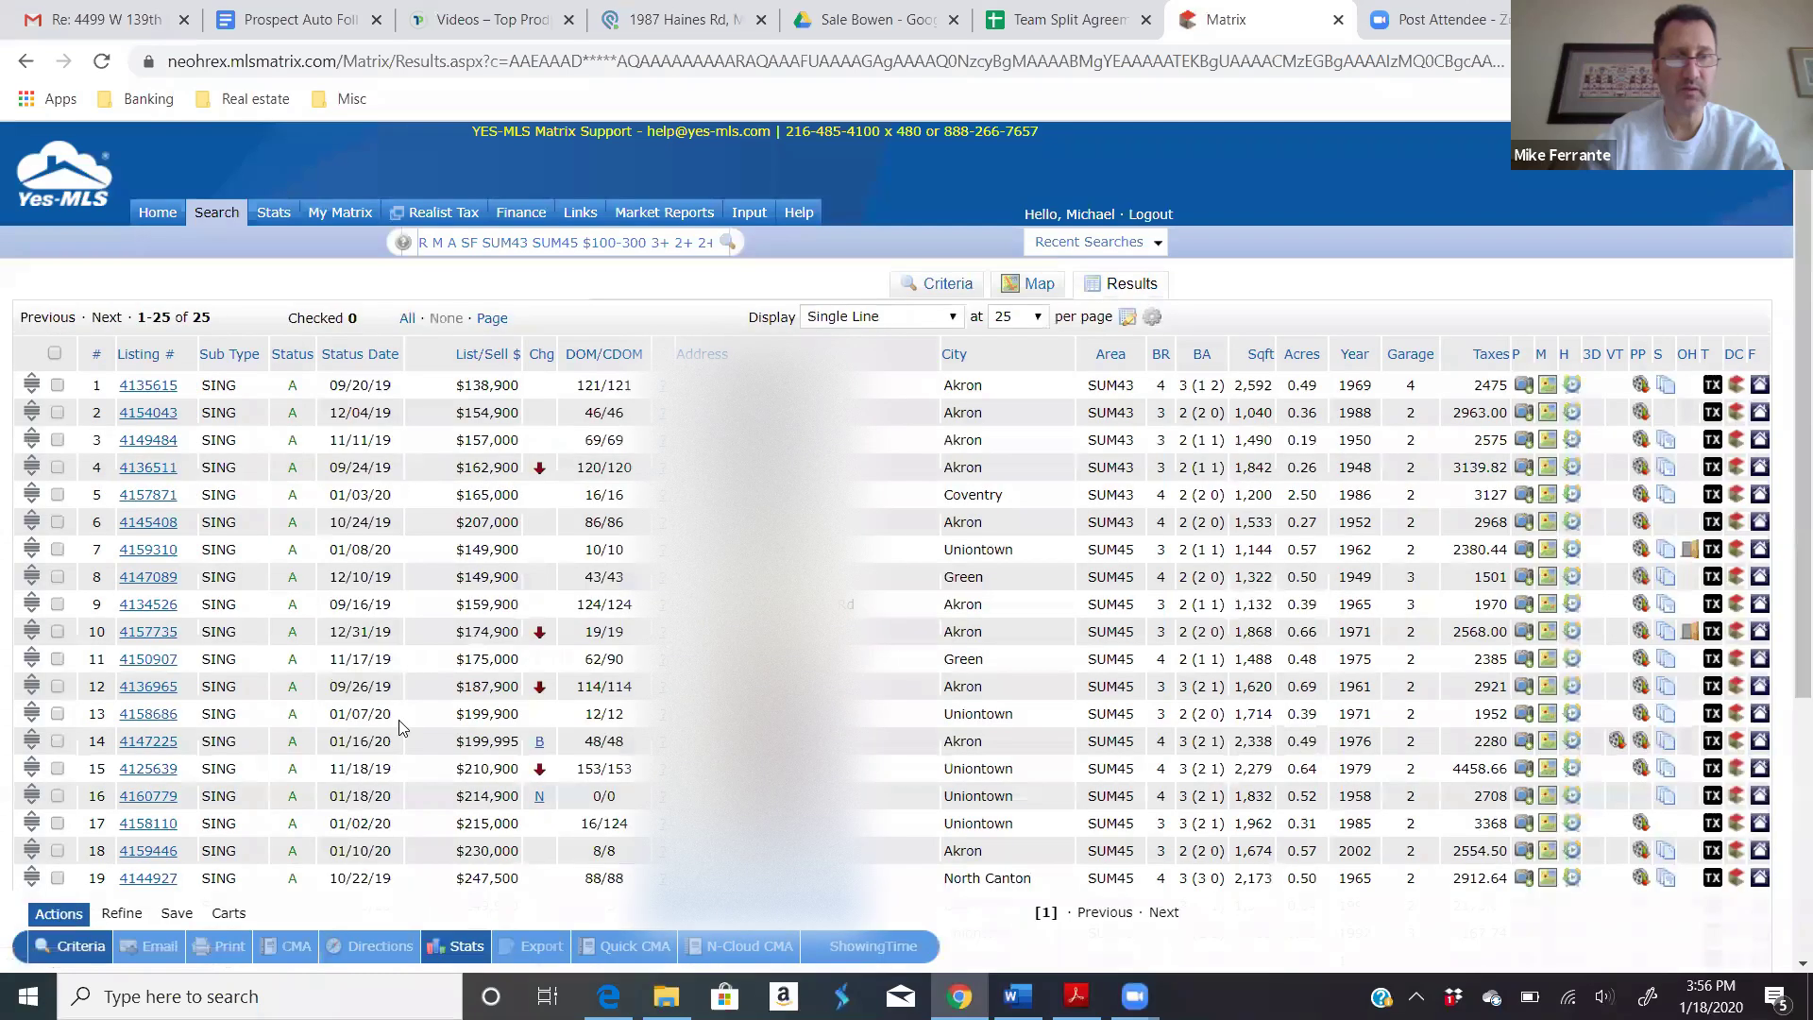
# Step: Select all 25 listings and start a New Auto Email from the Save options
pyautogui.click(55, 353)
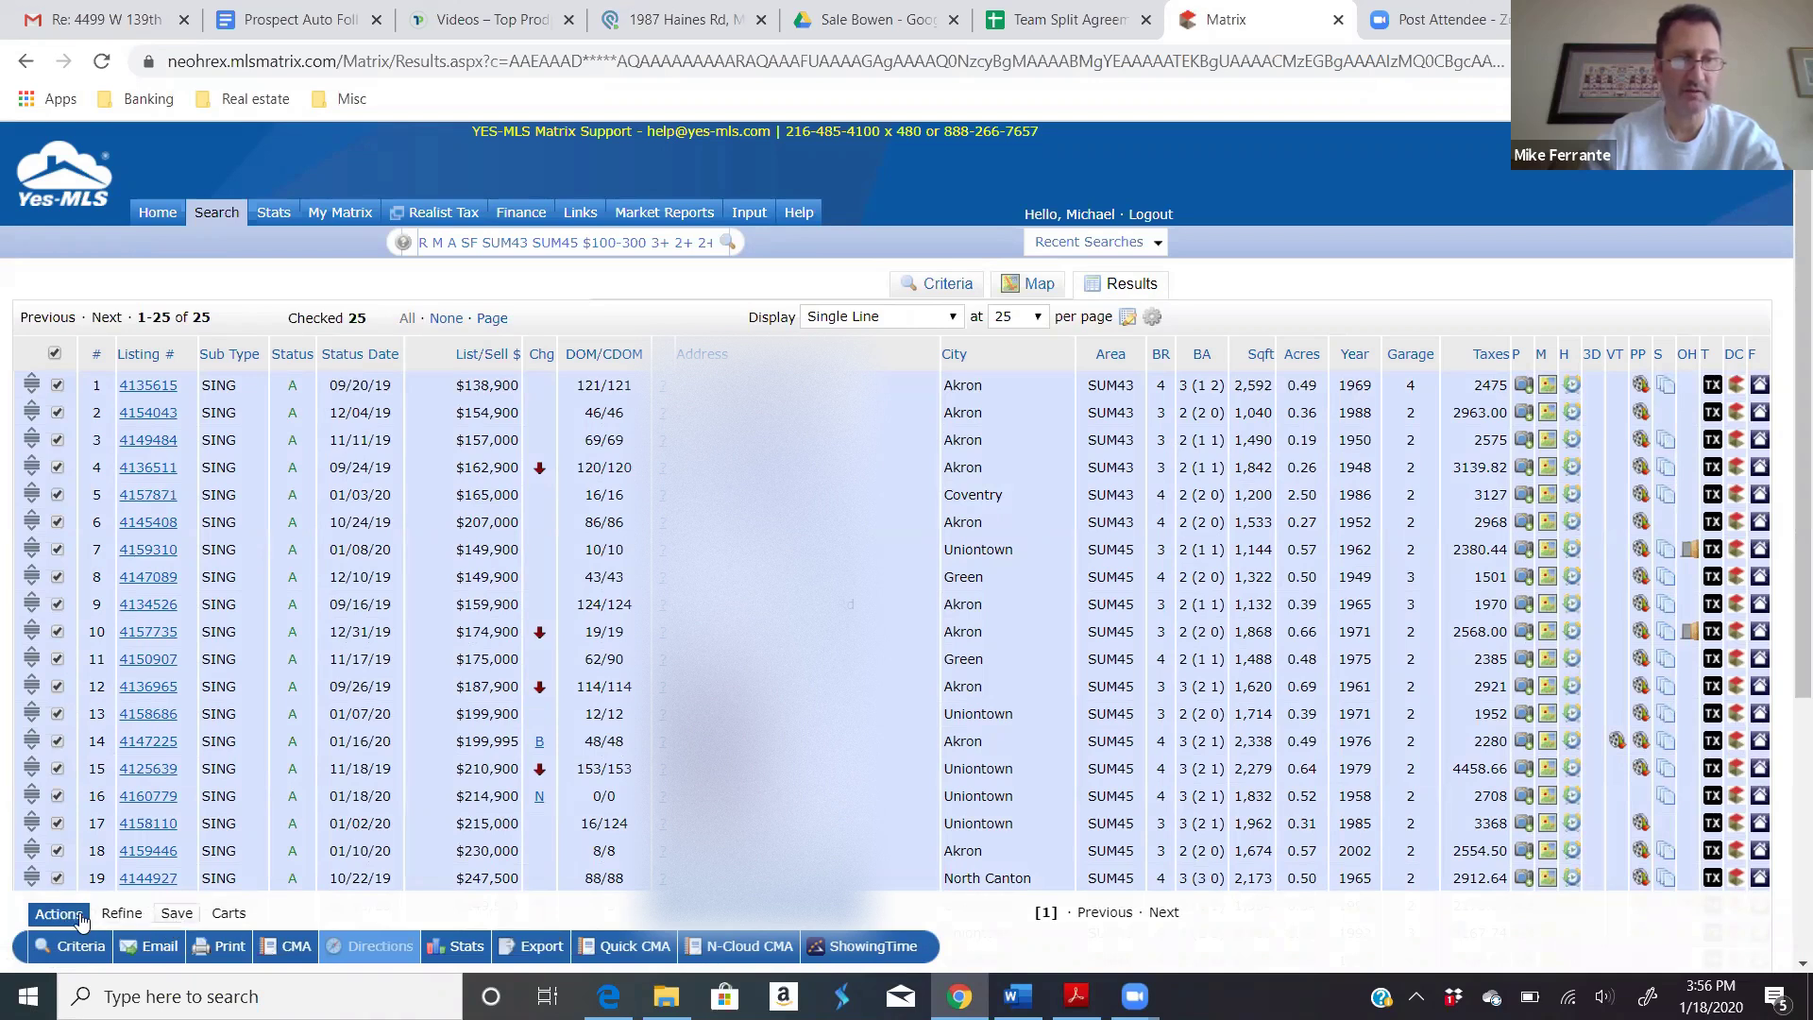
pyautogui.click(176, 914)
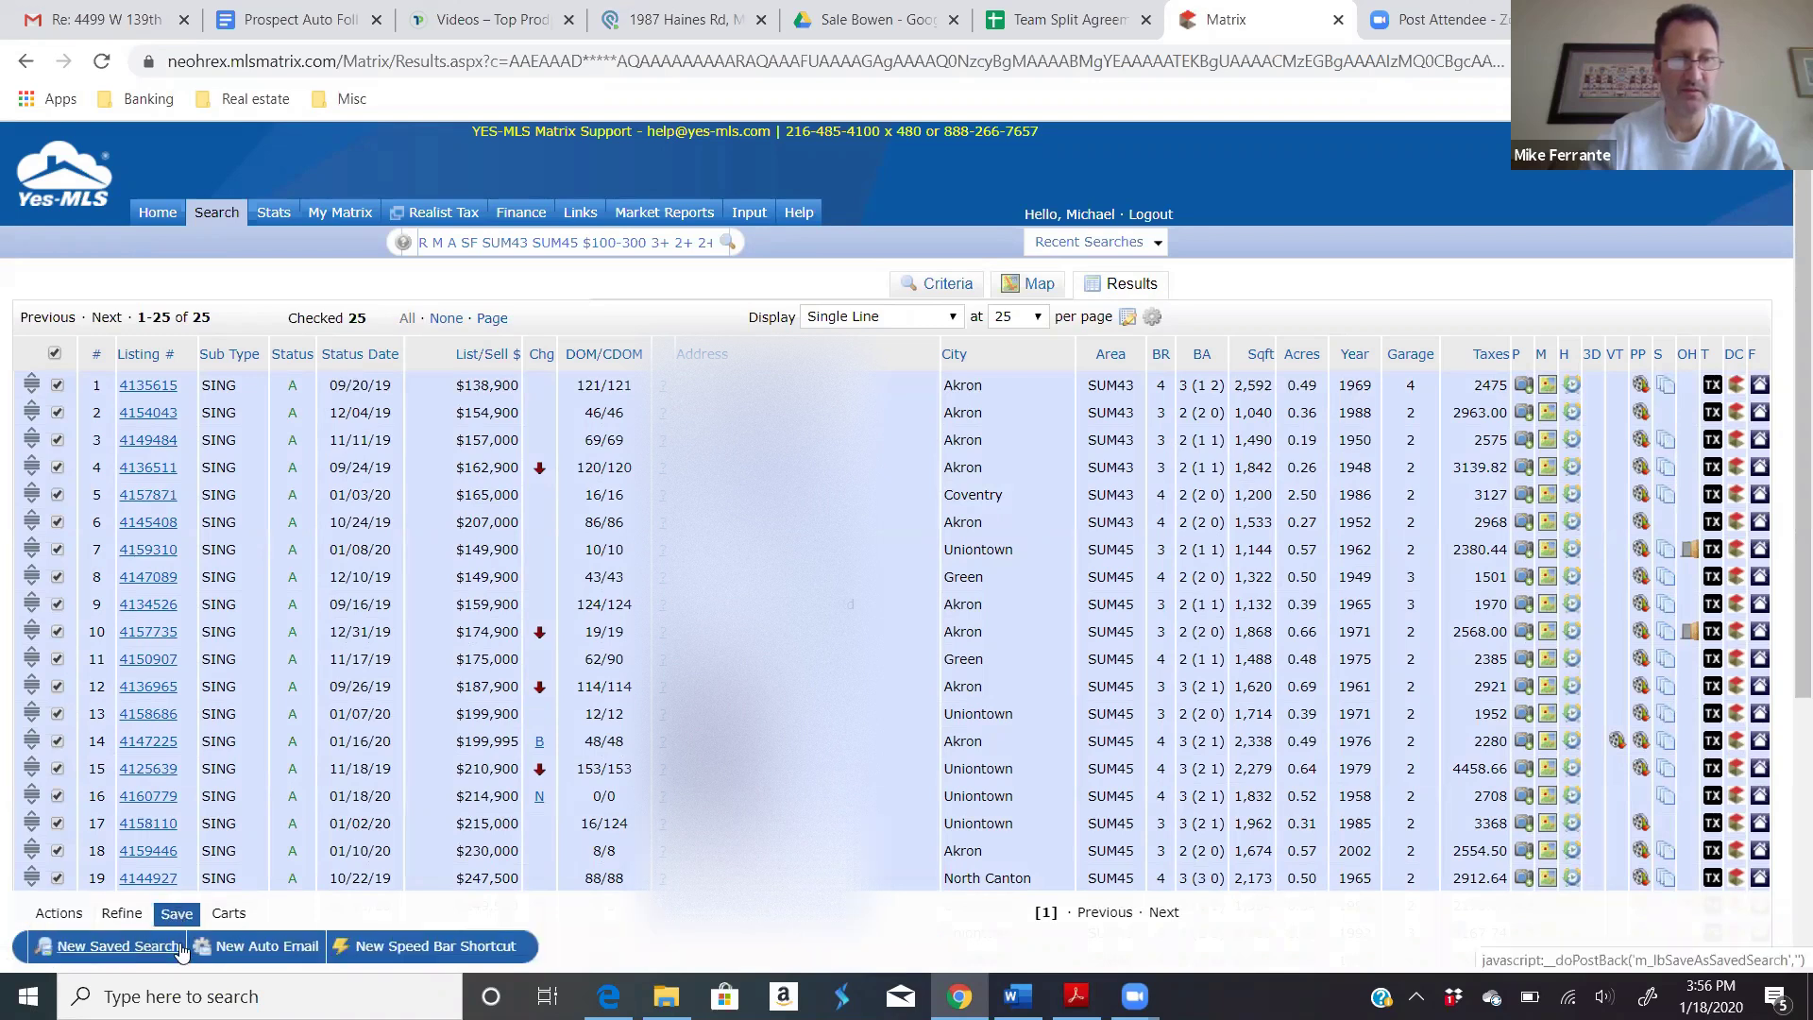
pyautogui.click(269, 947)
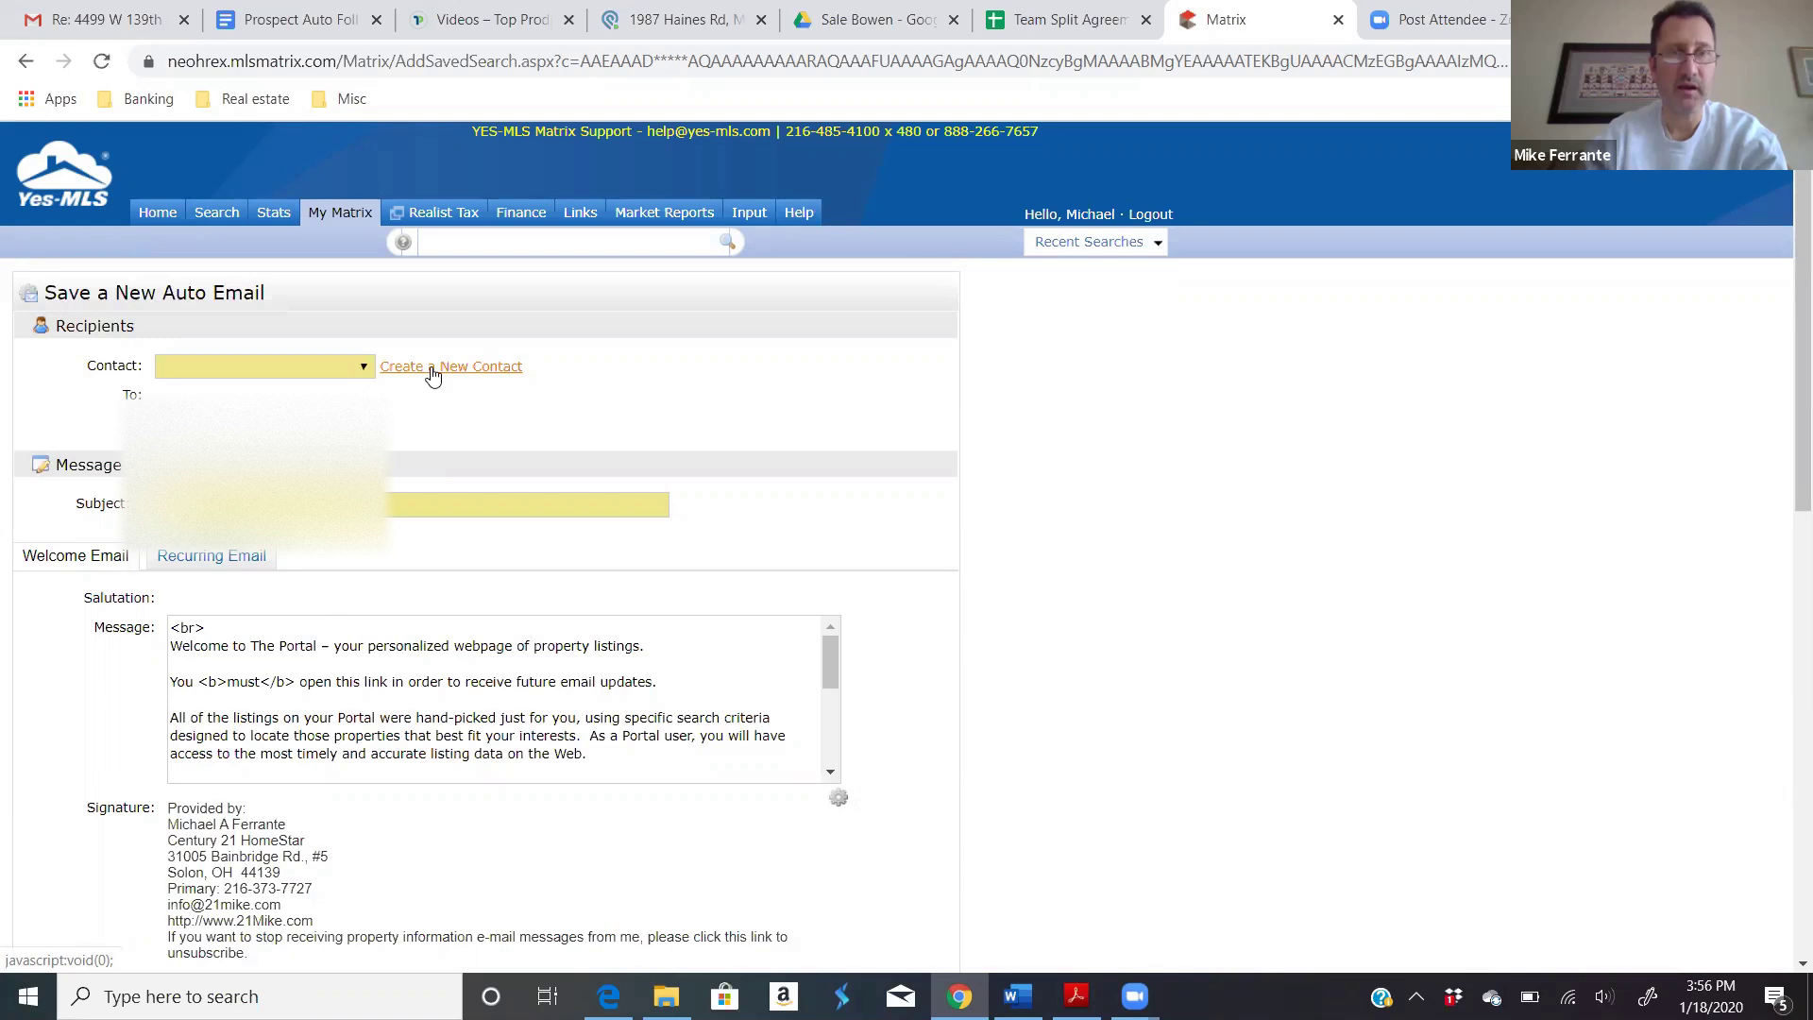
pyautogui.click(365, 370)
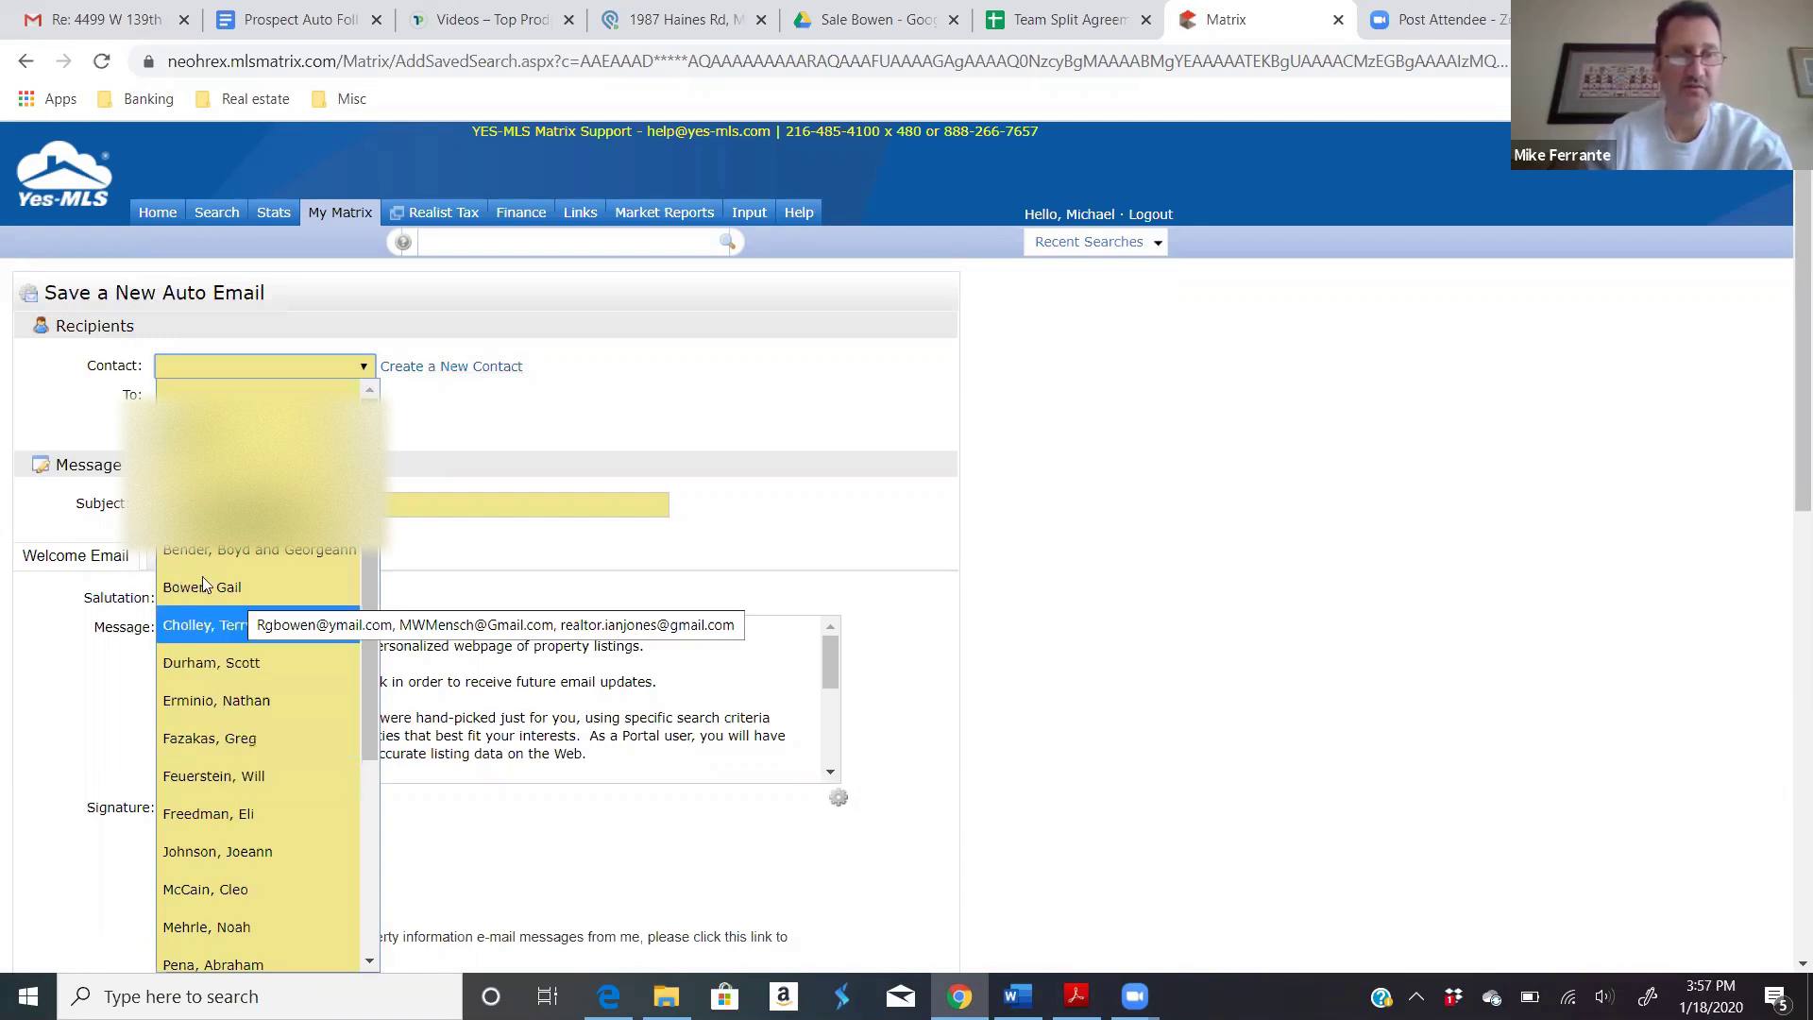
pyautogui.click(321, 391)
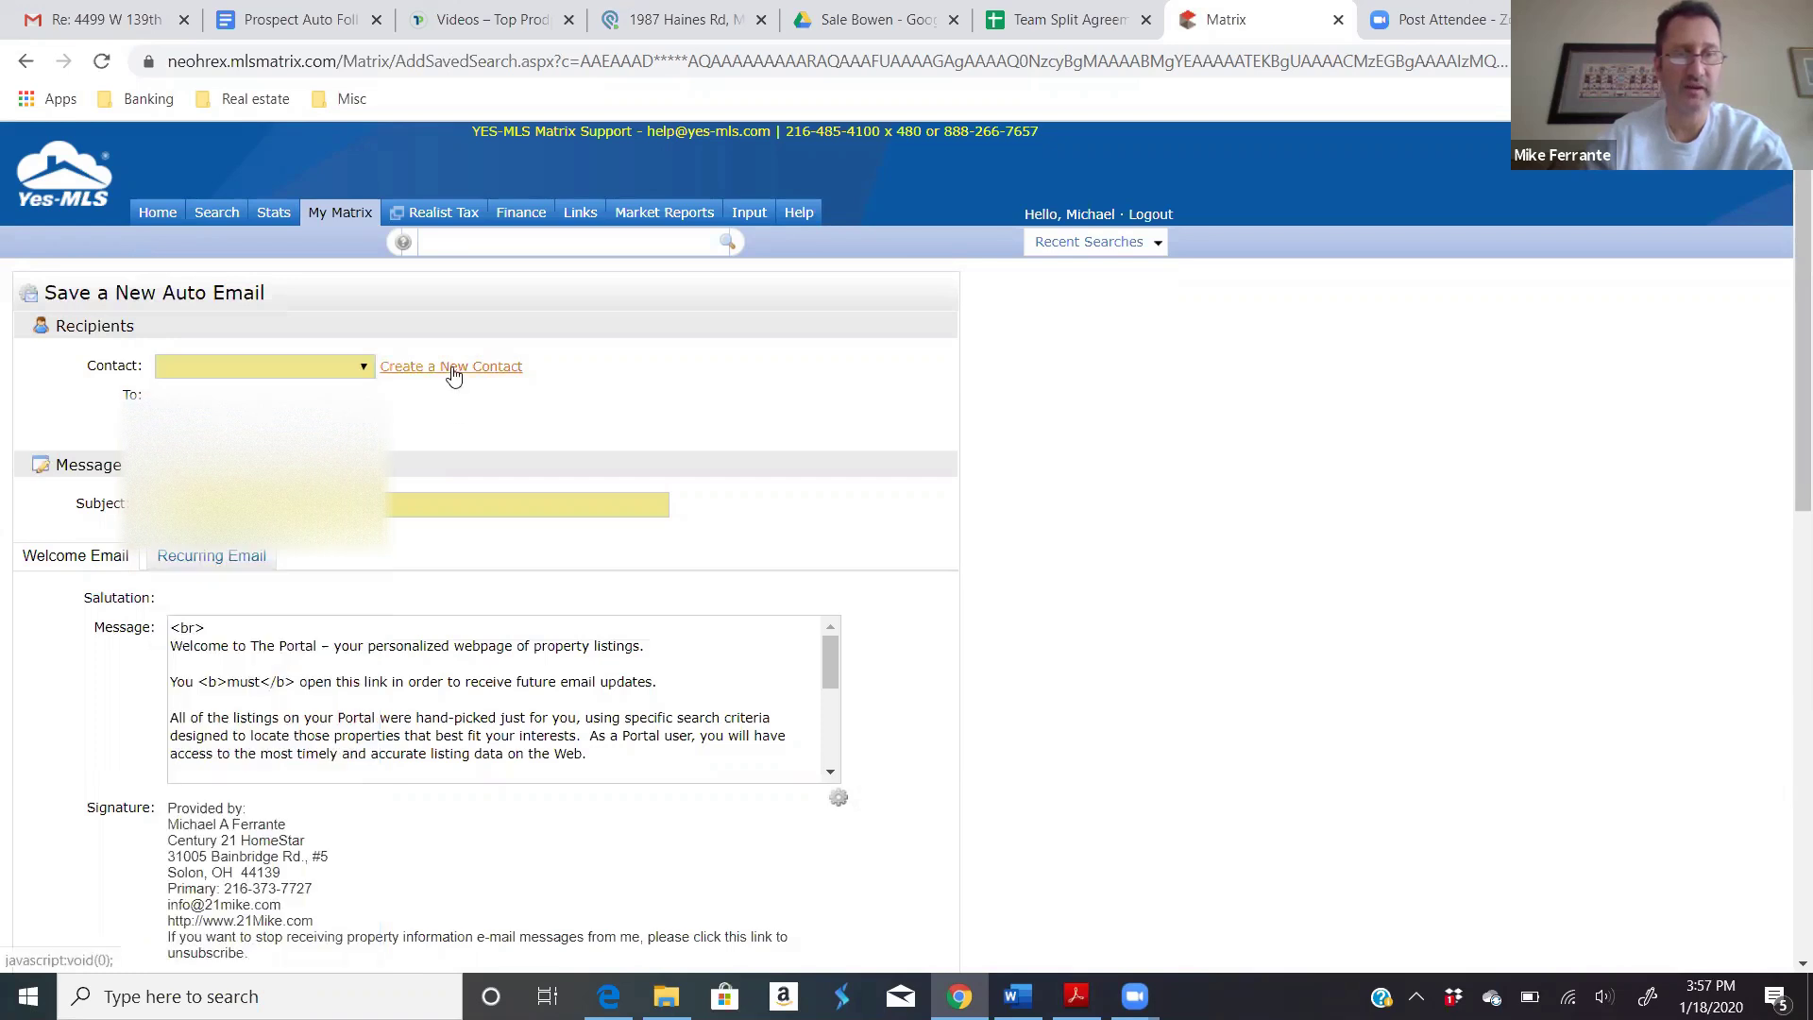
# Step: Create a new contact with the client's first and last name, leaving email empty
pyautogui.click(453, 369)
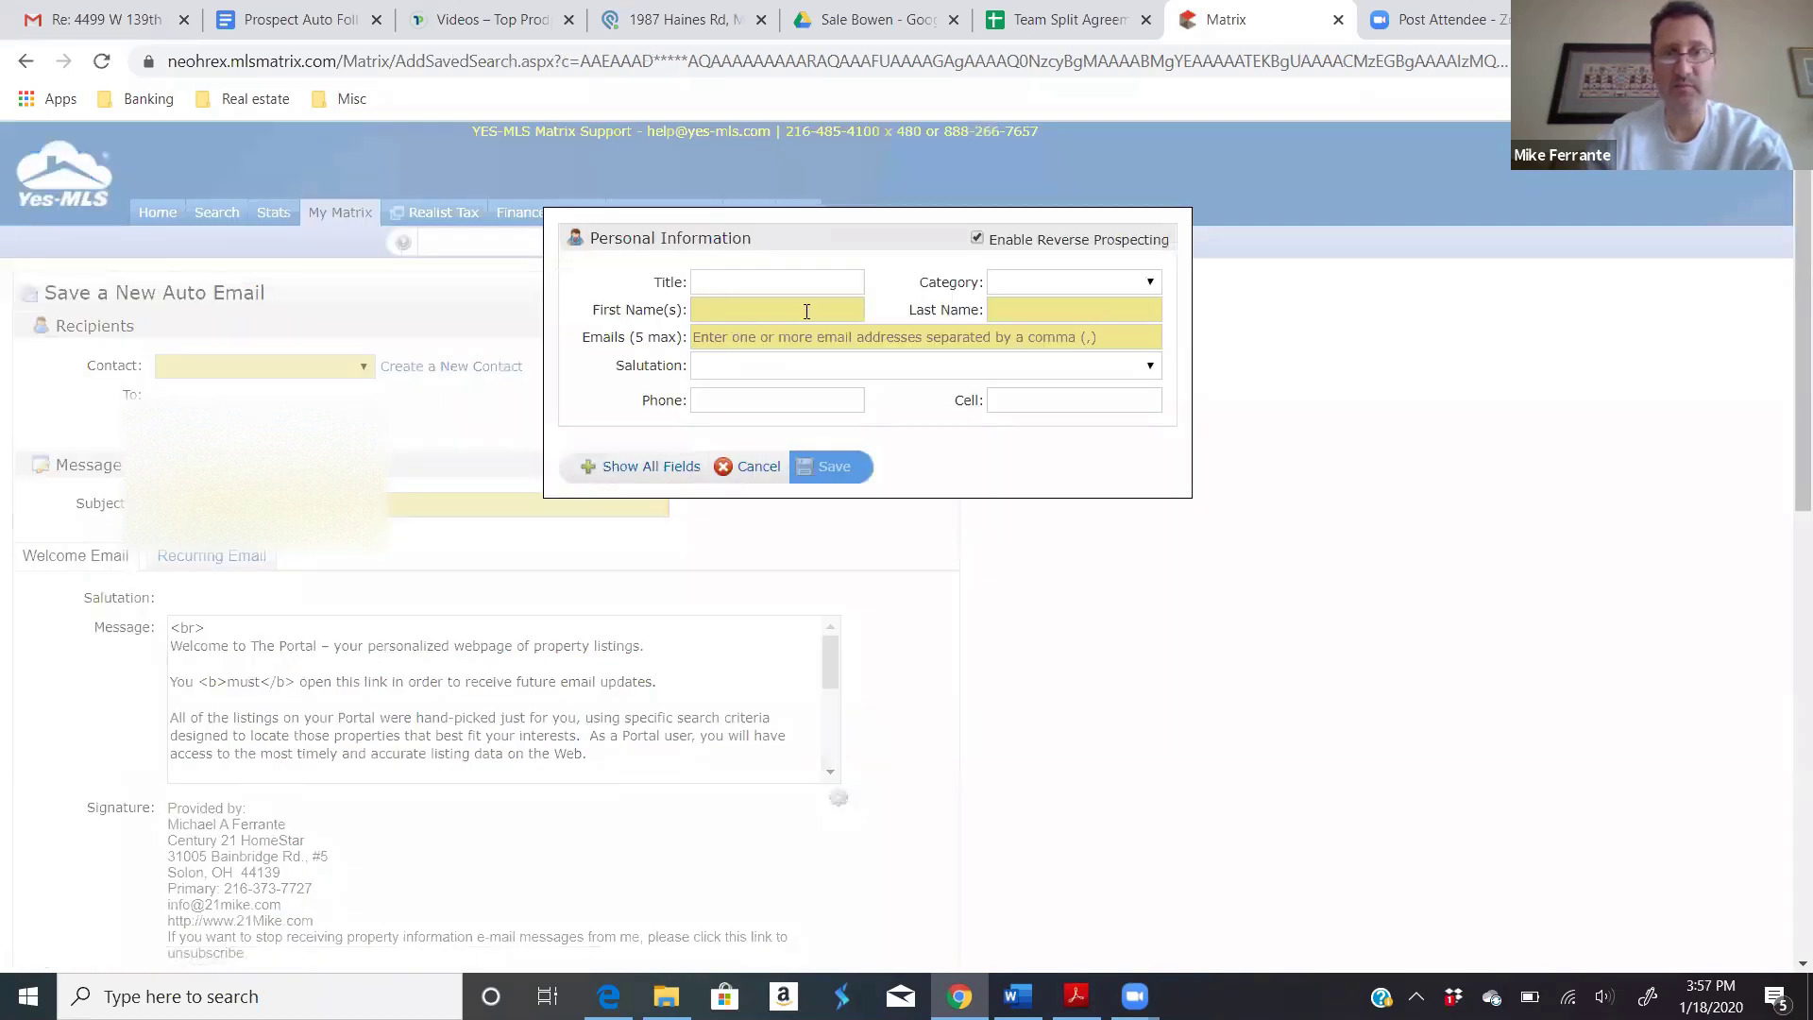
pyautogui.click(736, 311)
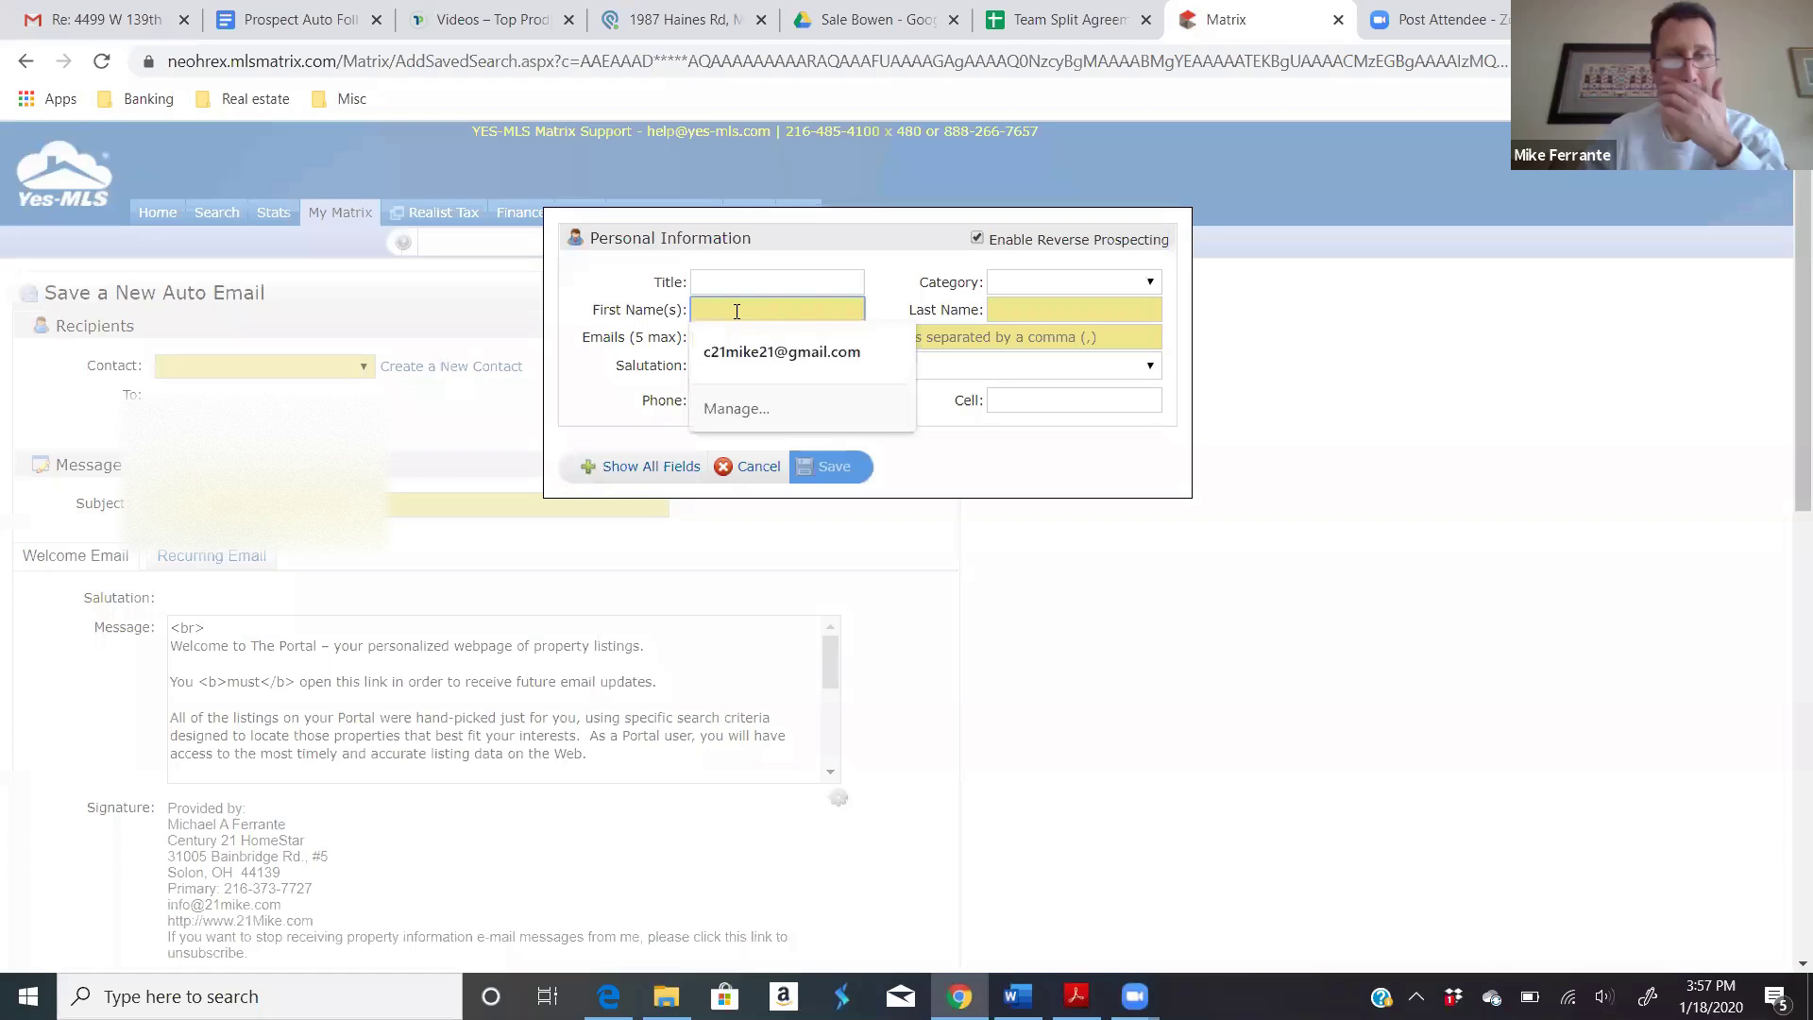
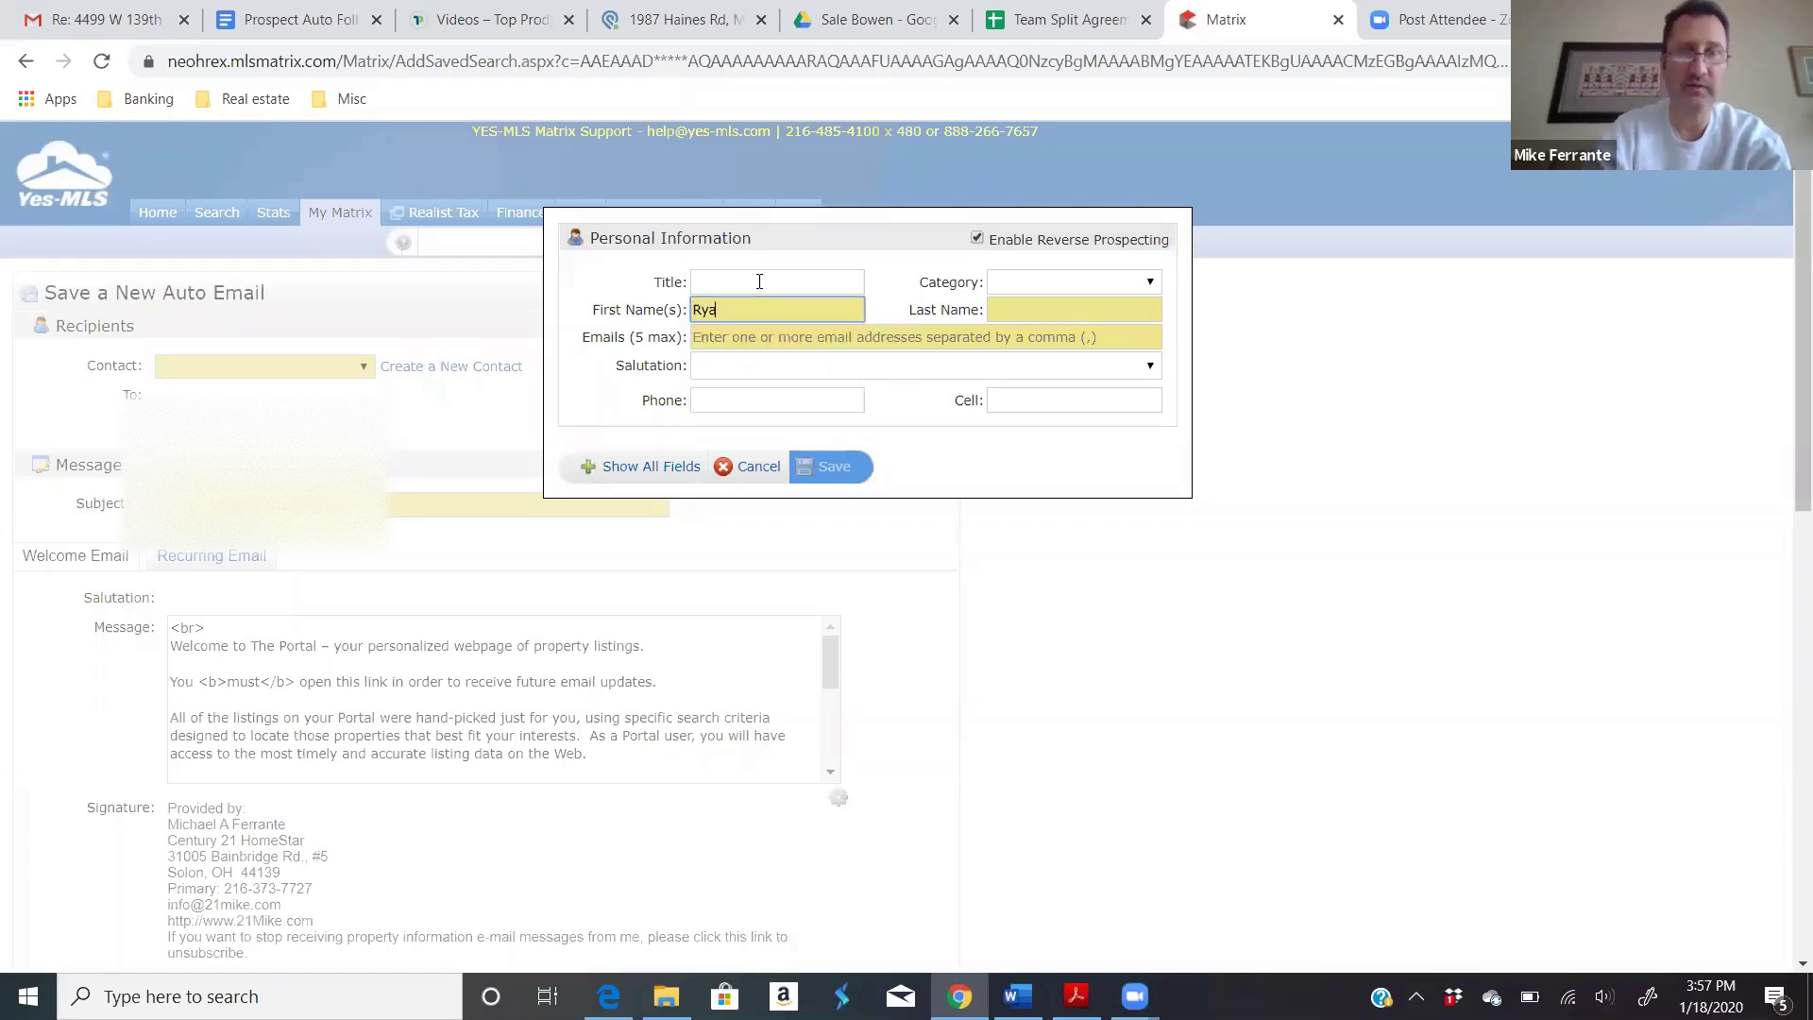
pyautogui.press('Tab')
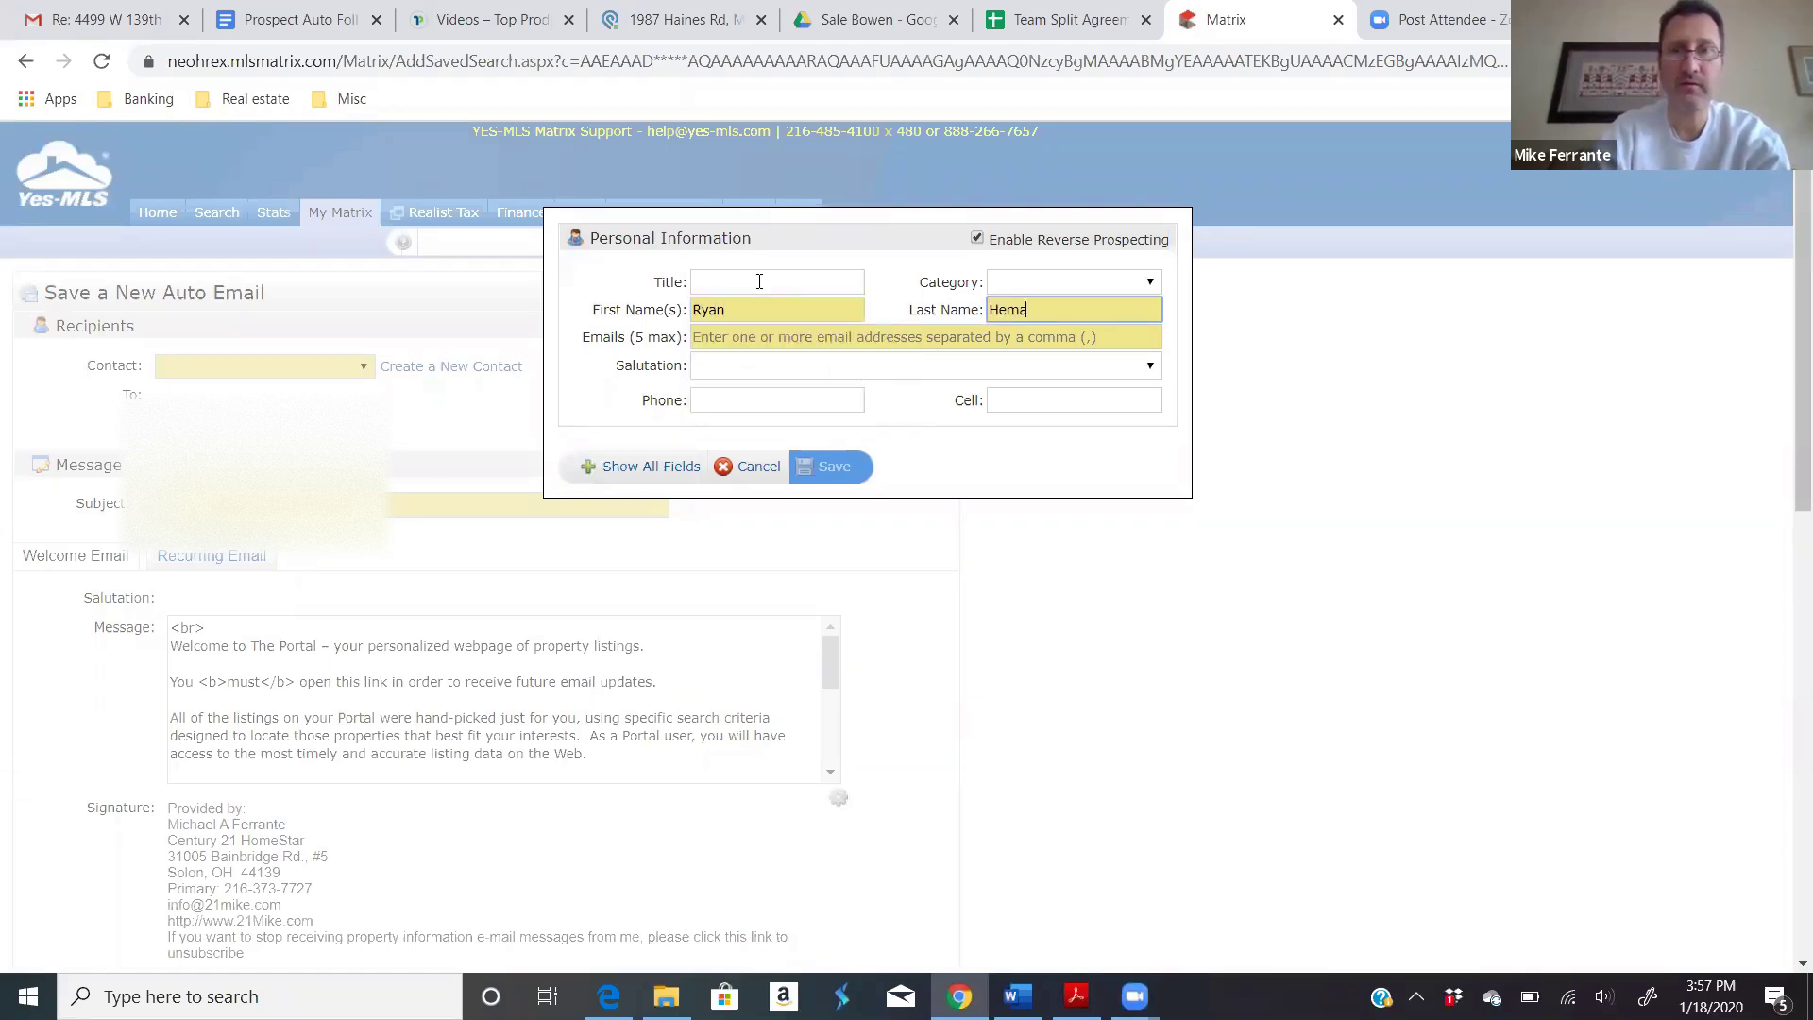
pyautogui.press('Tab')
pyautogui.write('ry')
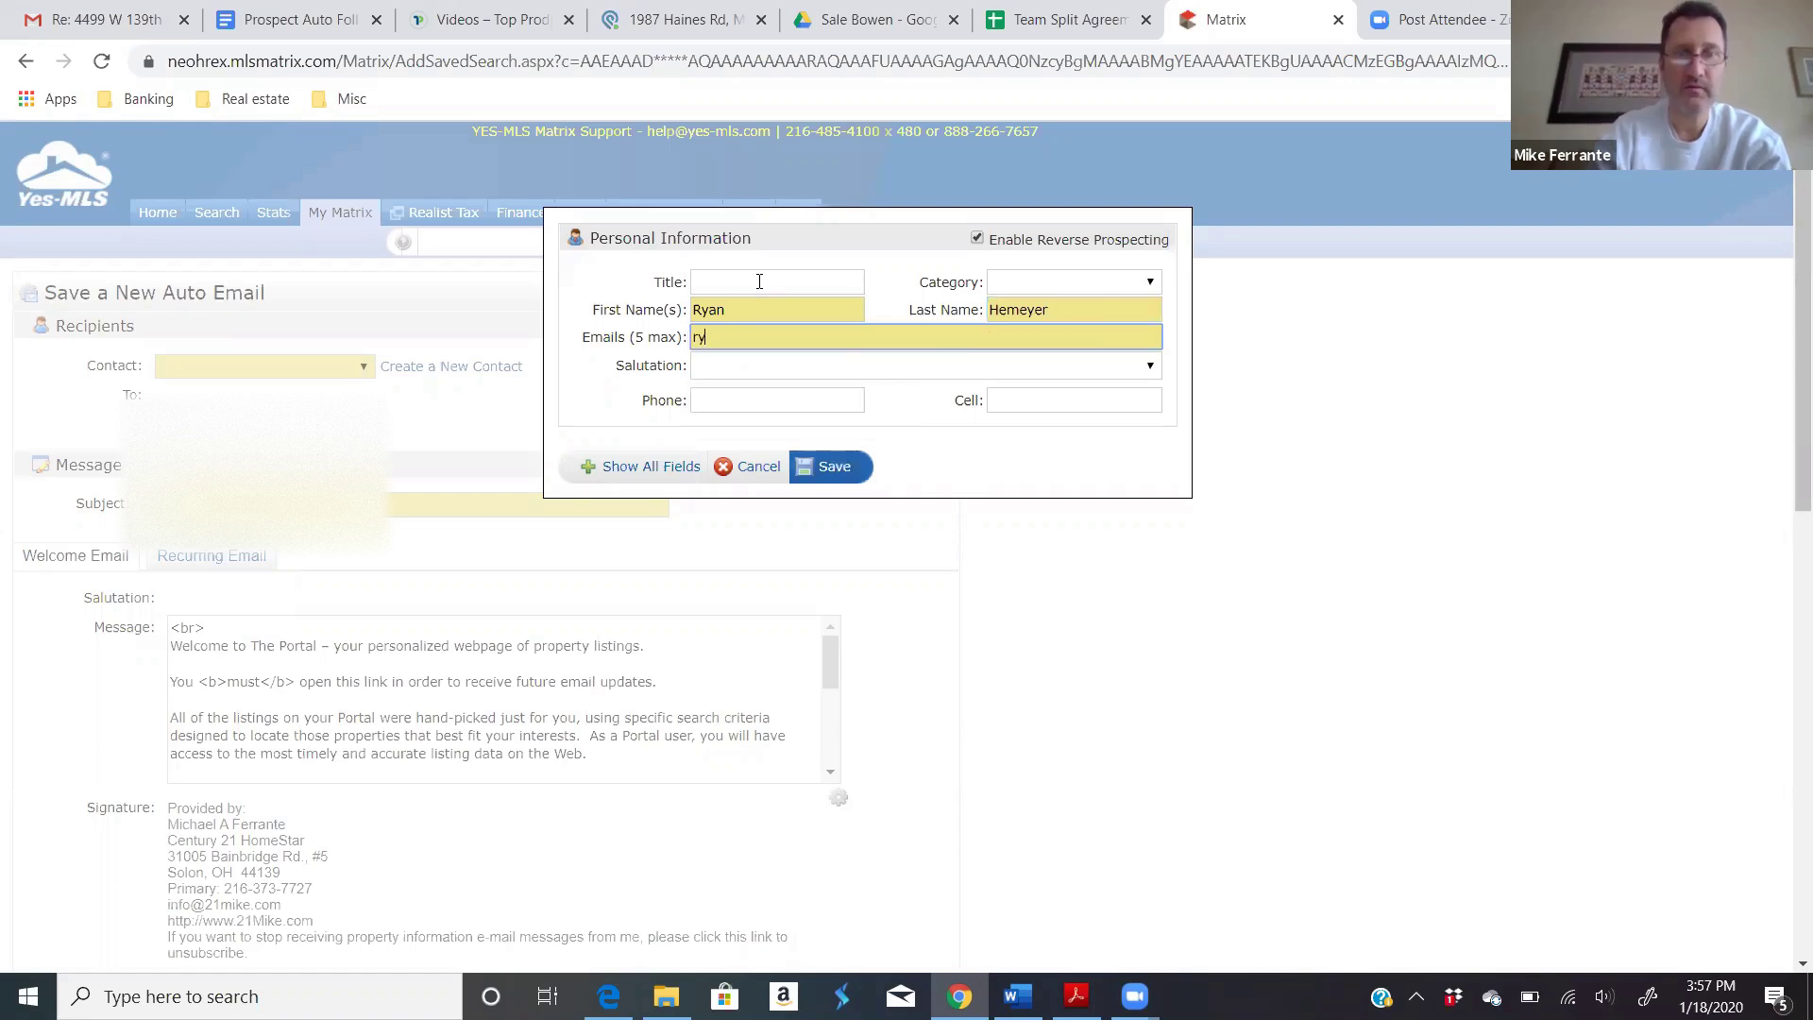
pyautogui.press('BackSpace')
pyautogui.press('BackSpace')
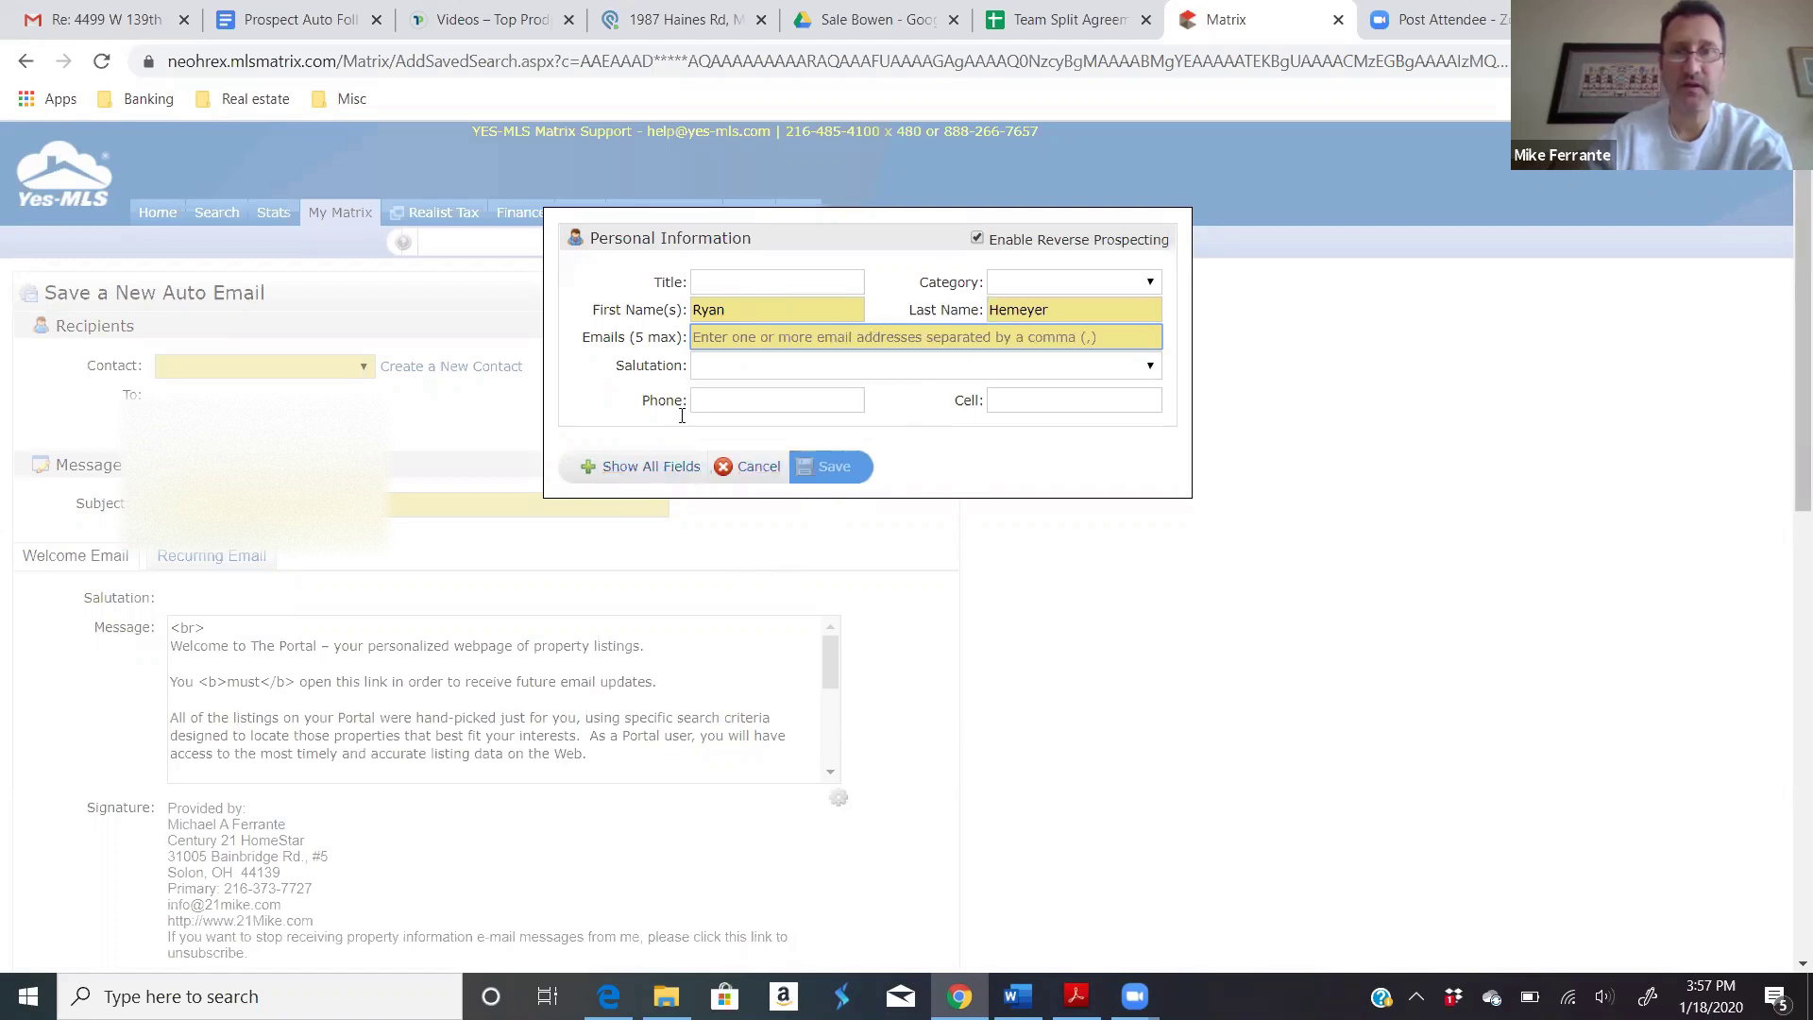
# Step: Cancel the new contact and choose the agent's own saved contact as recipient
pyautogui.click(758, 468)
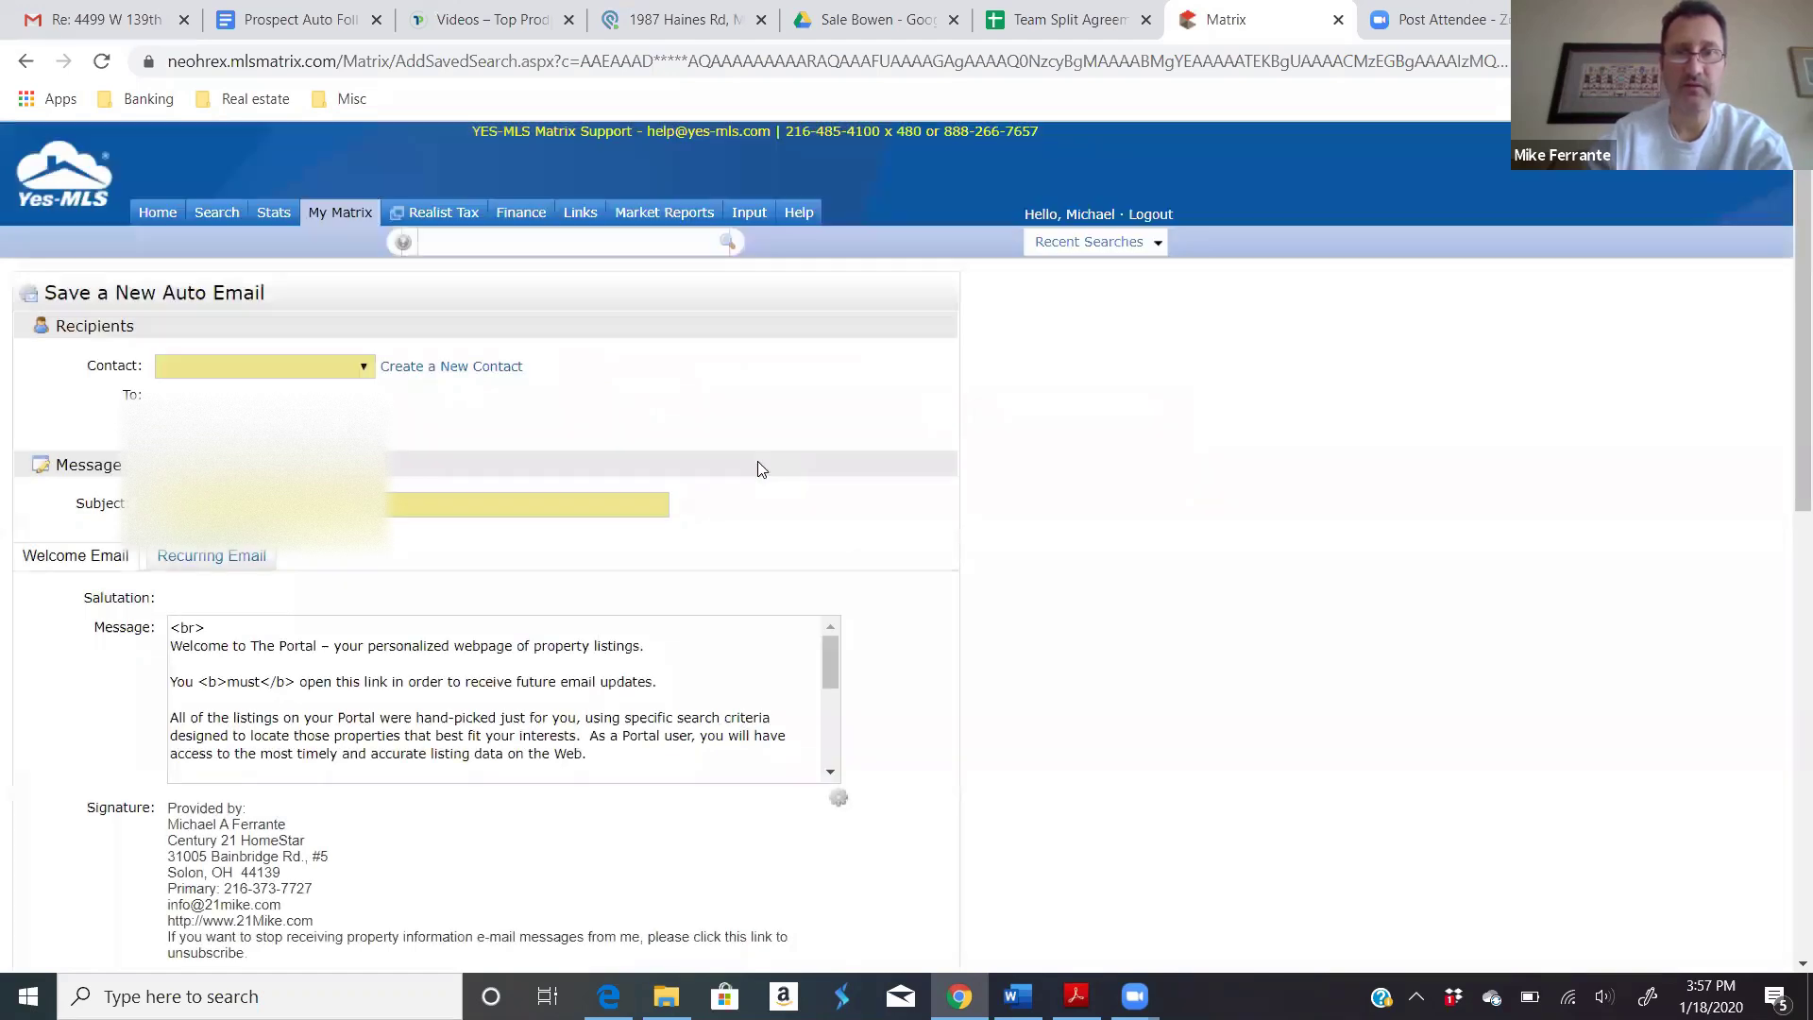
pyautogui.click(359, 367)
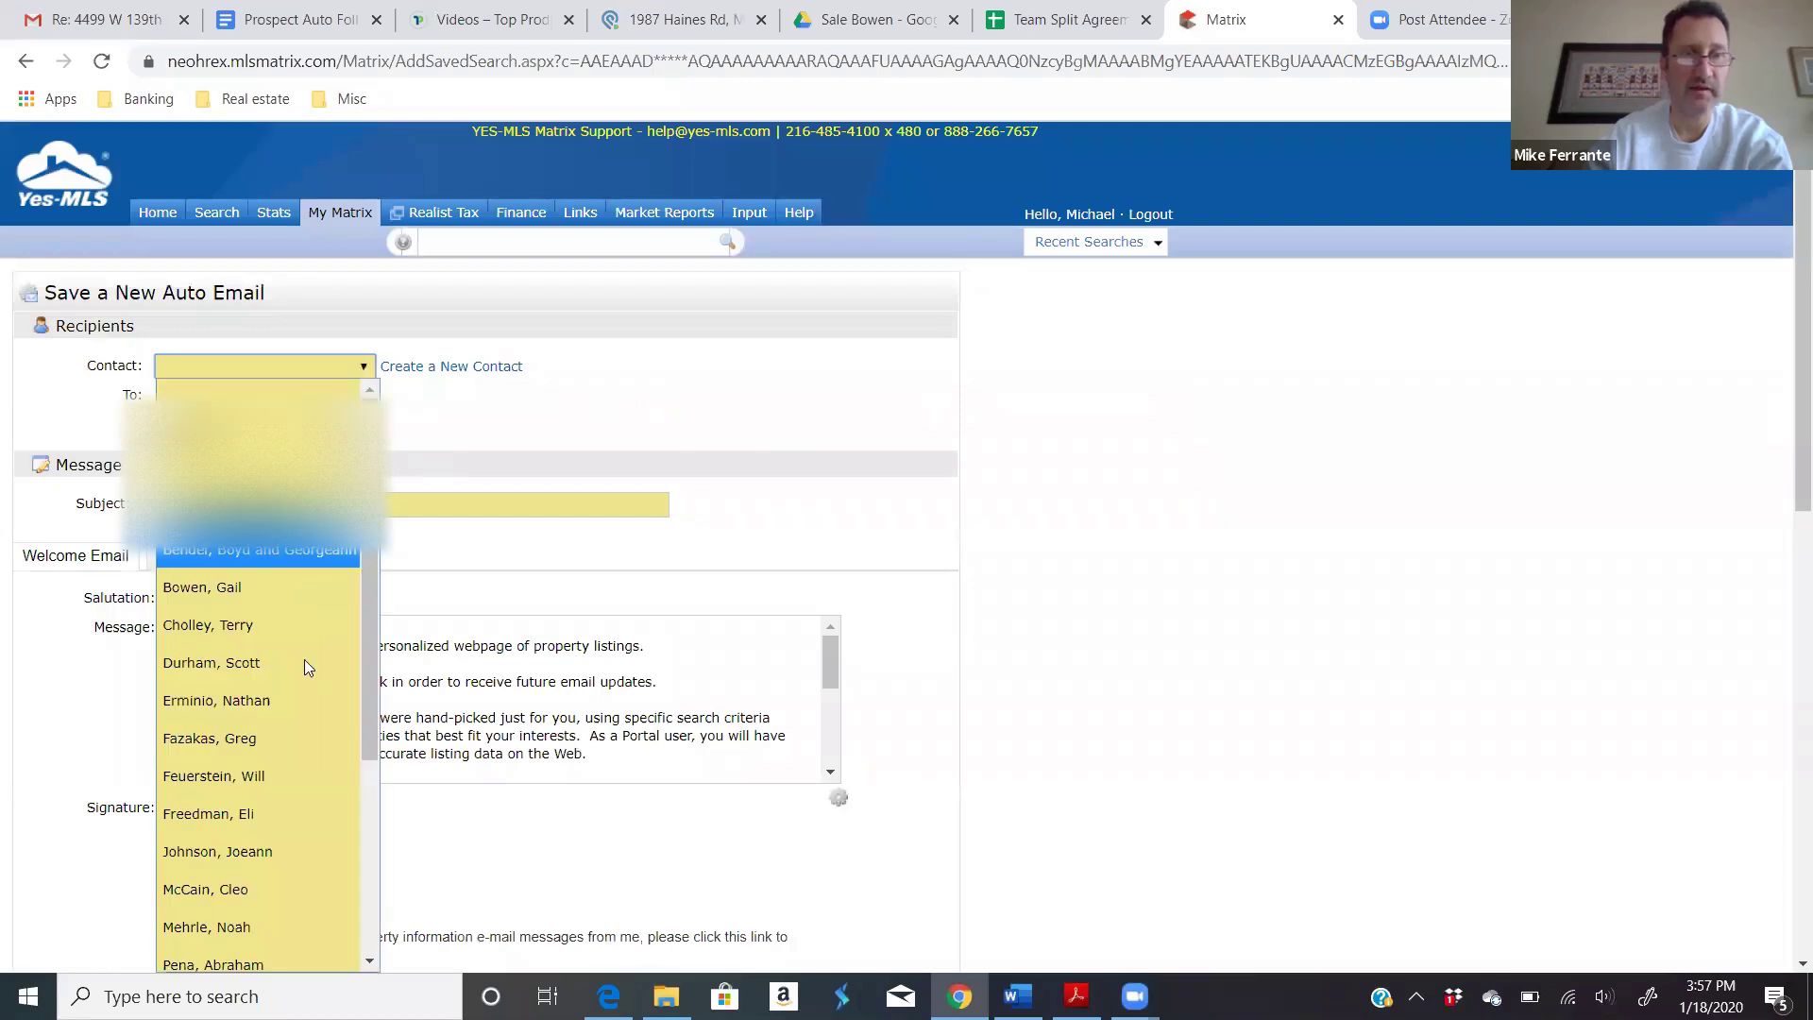
pyautogui.scroll(-3, 304, 667)
pyautogui.click(244, 815)
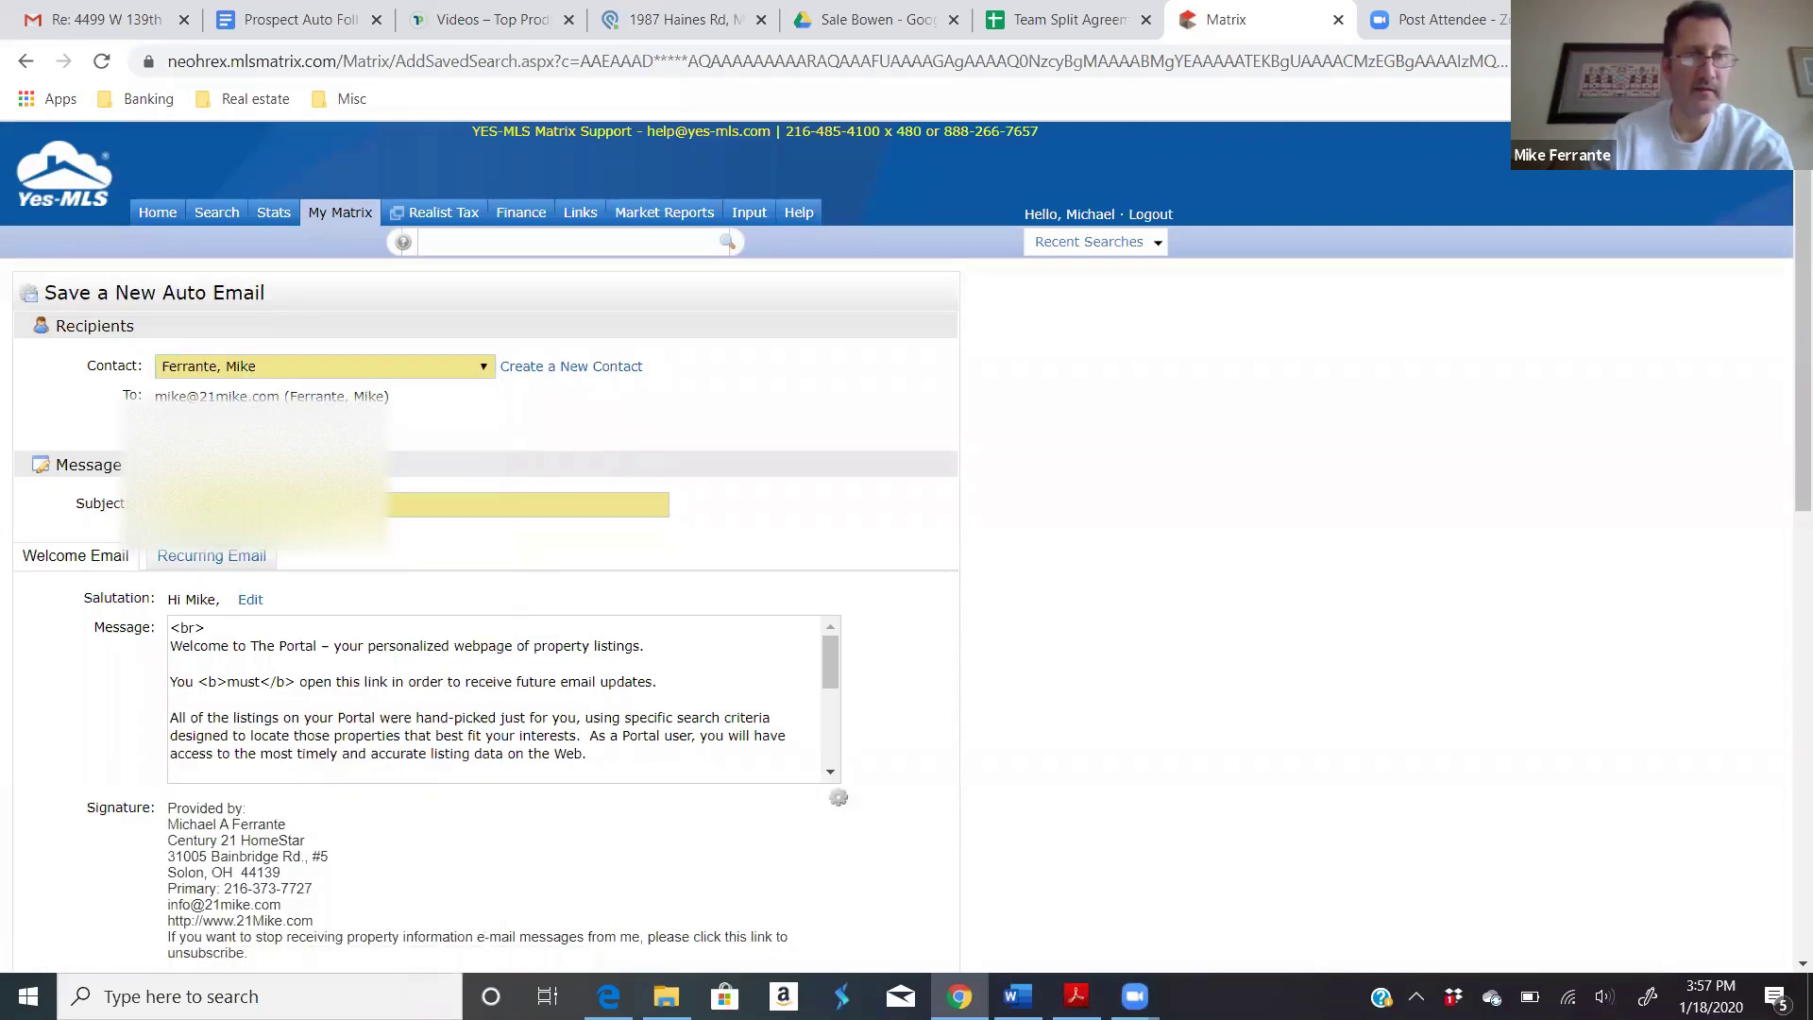
pyautogui.click(406, 504)
pyautogui.press('Escape')
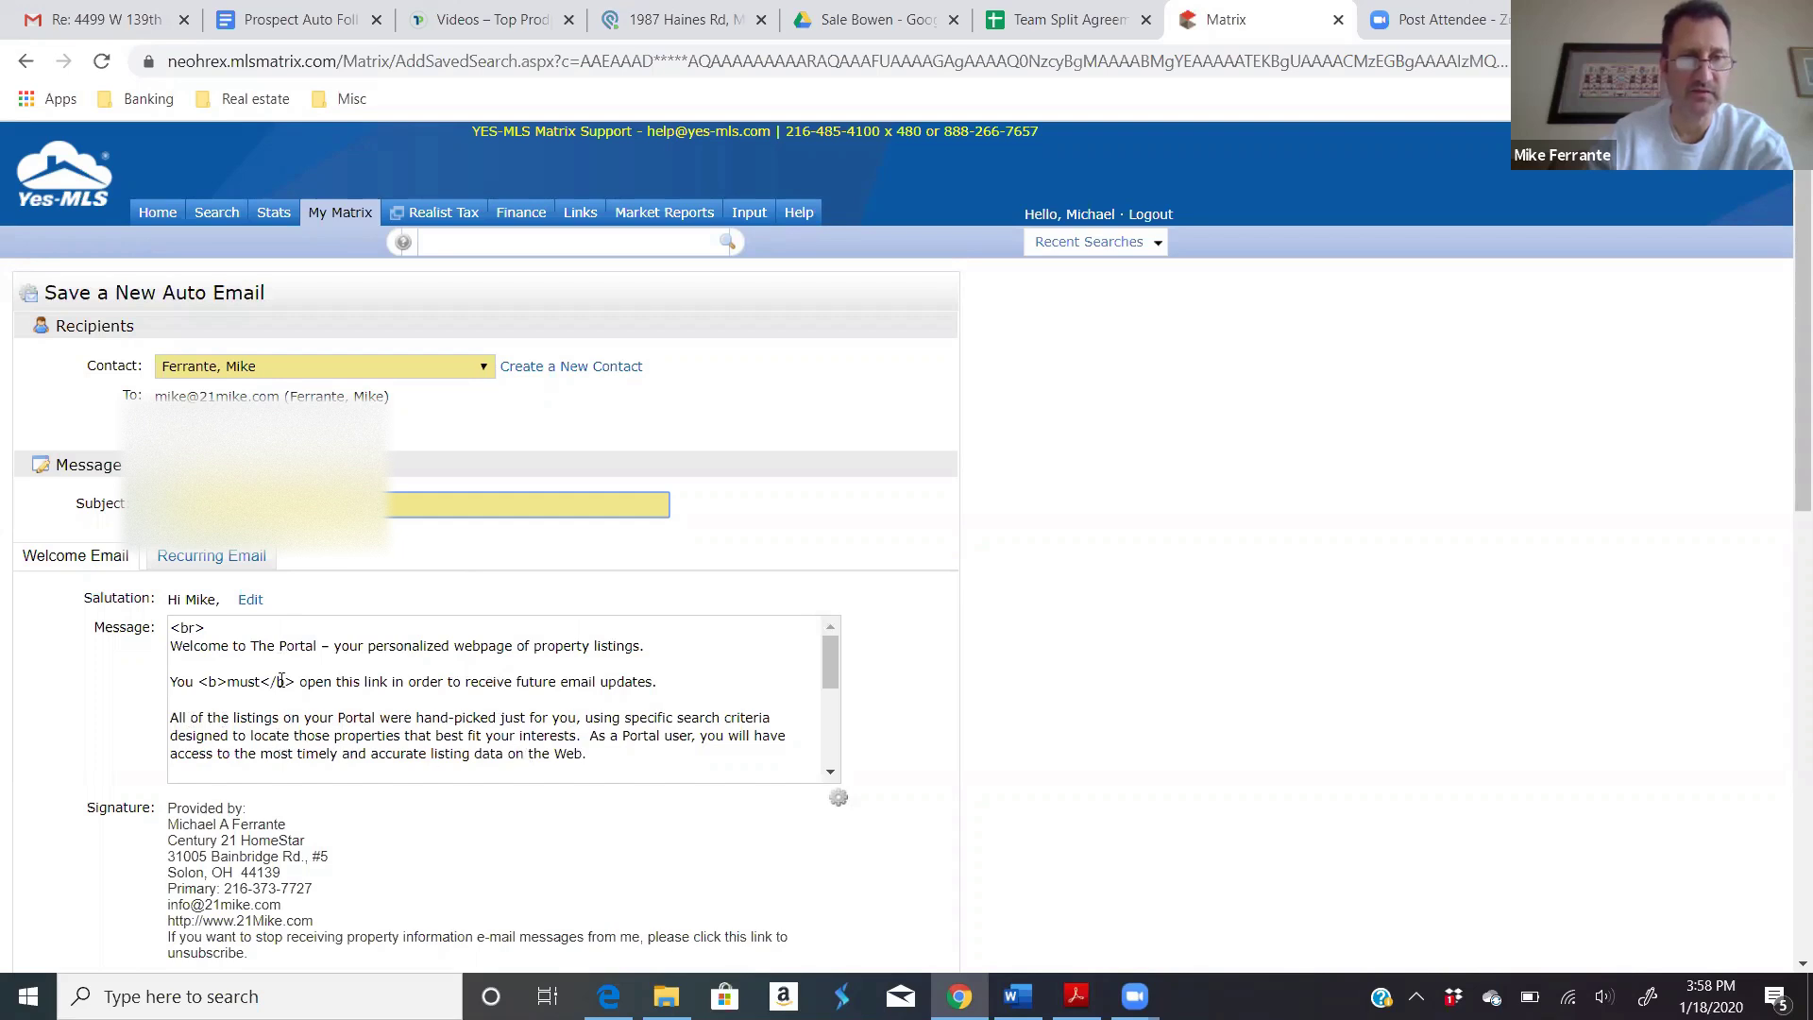
# Step: Review the welcome message and signature phone number, then view the Recurring Email message
pyautogui.scroll(-10, 422, 692)
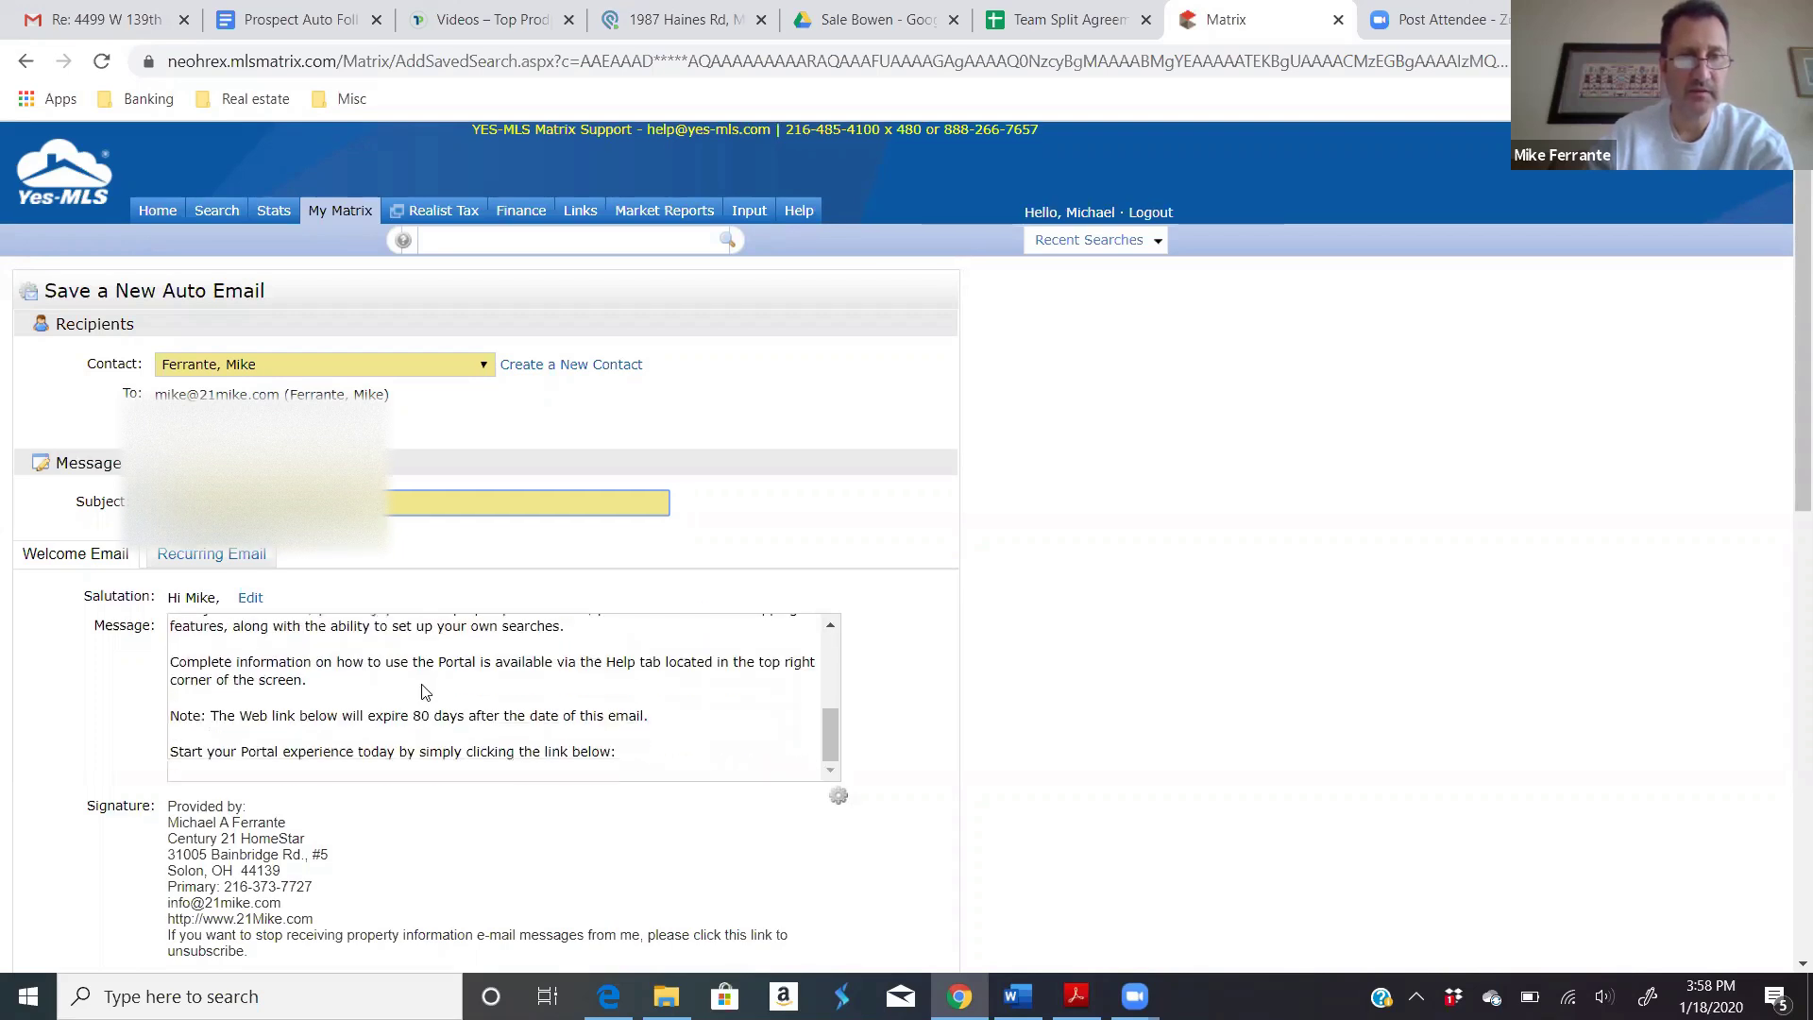
pyautogui.scroll(-1, 422, 692)
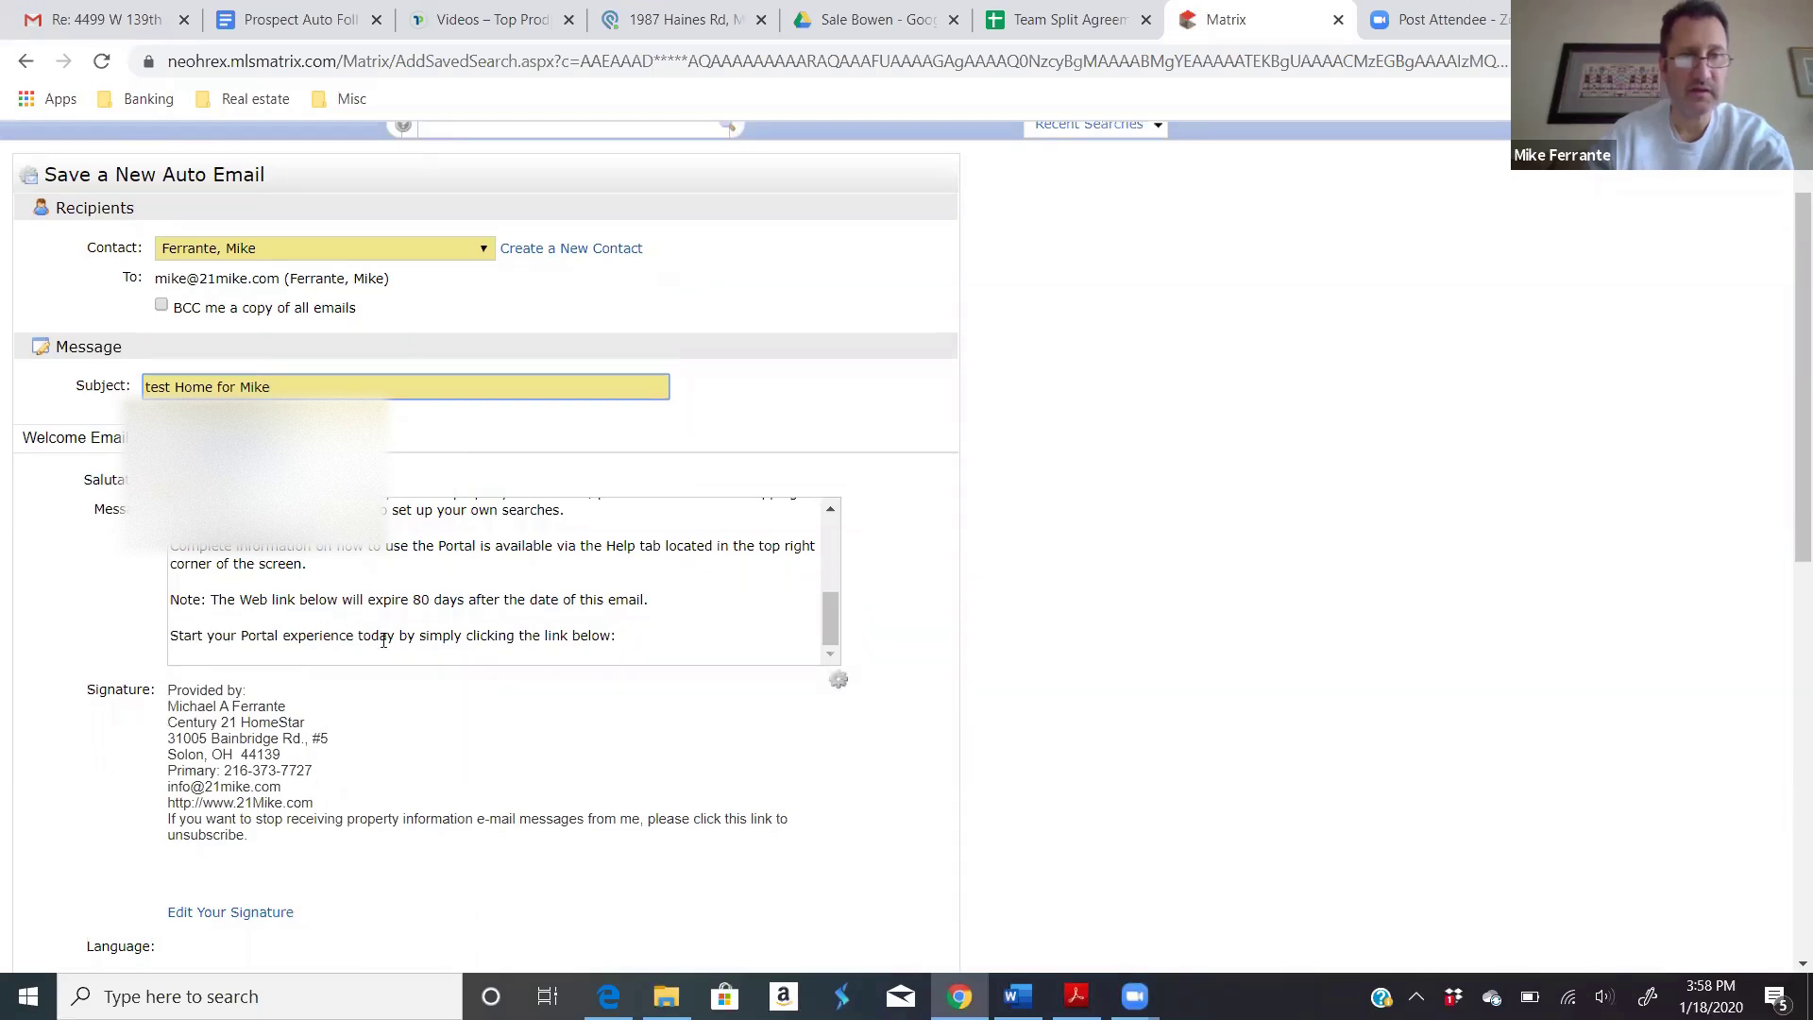
pyautogui.scroll(8, 384, 640)
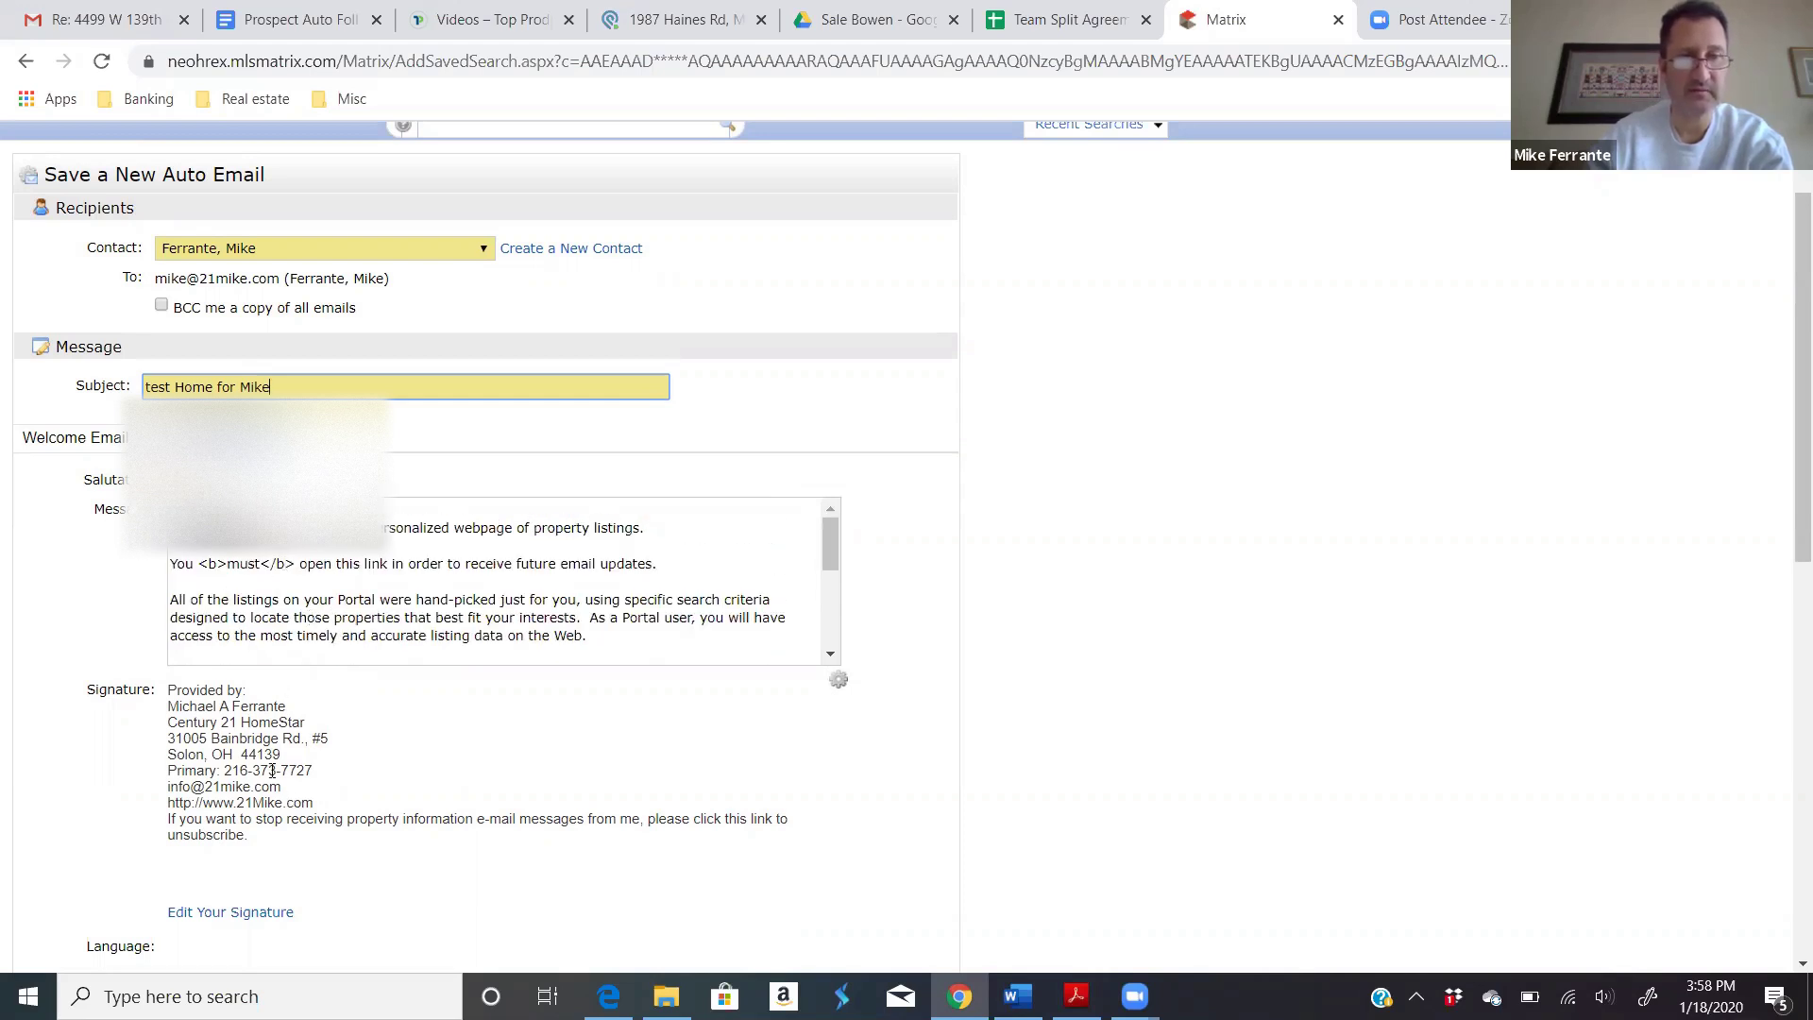
pyautogui.moveTo(224, 773); pyautogui.dragTo(313, 773)
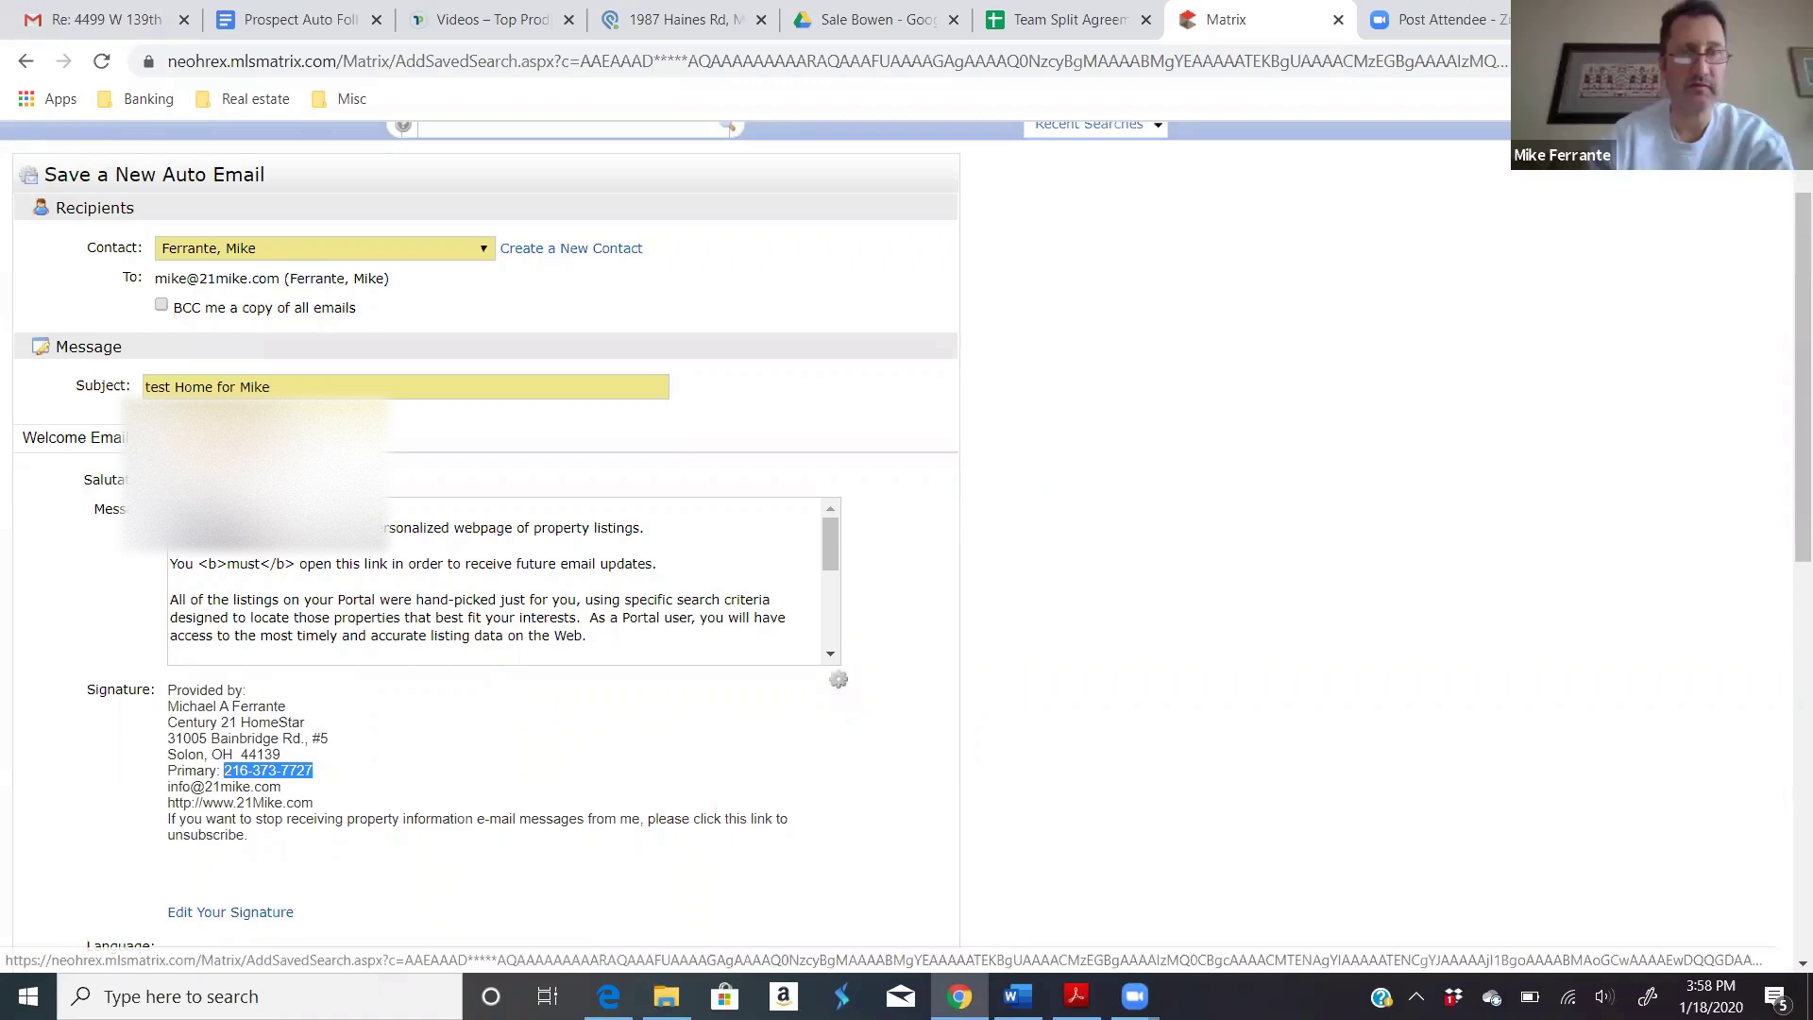
pyautogui.click(184, 437)
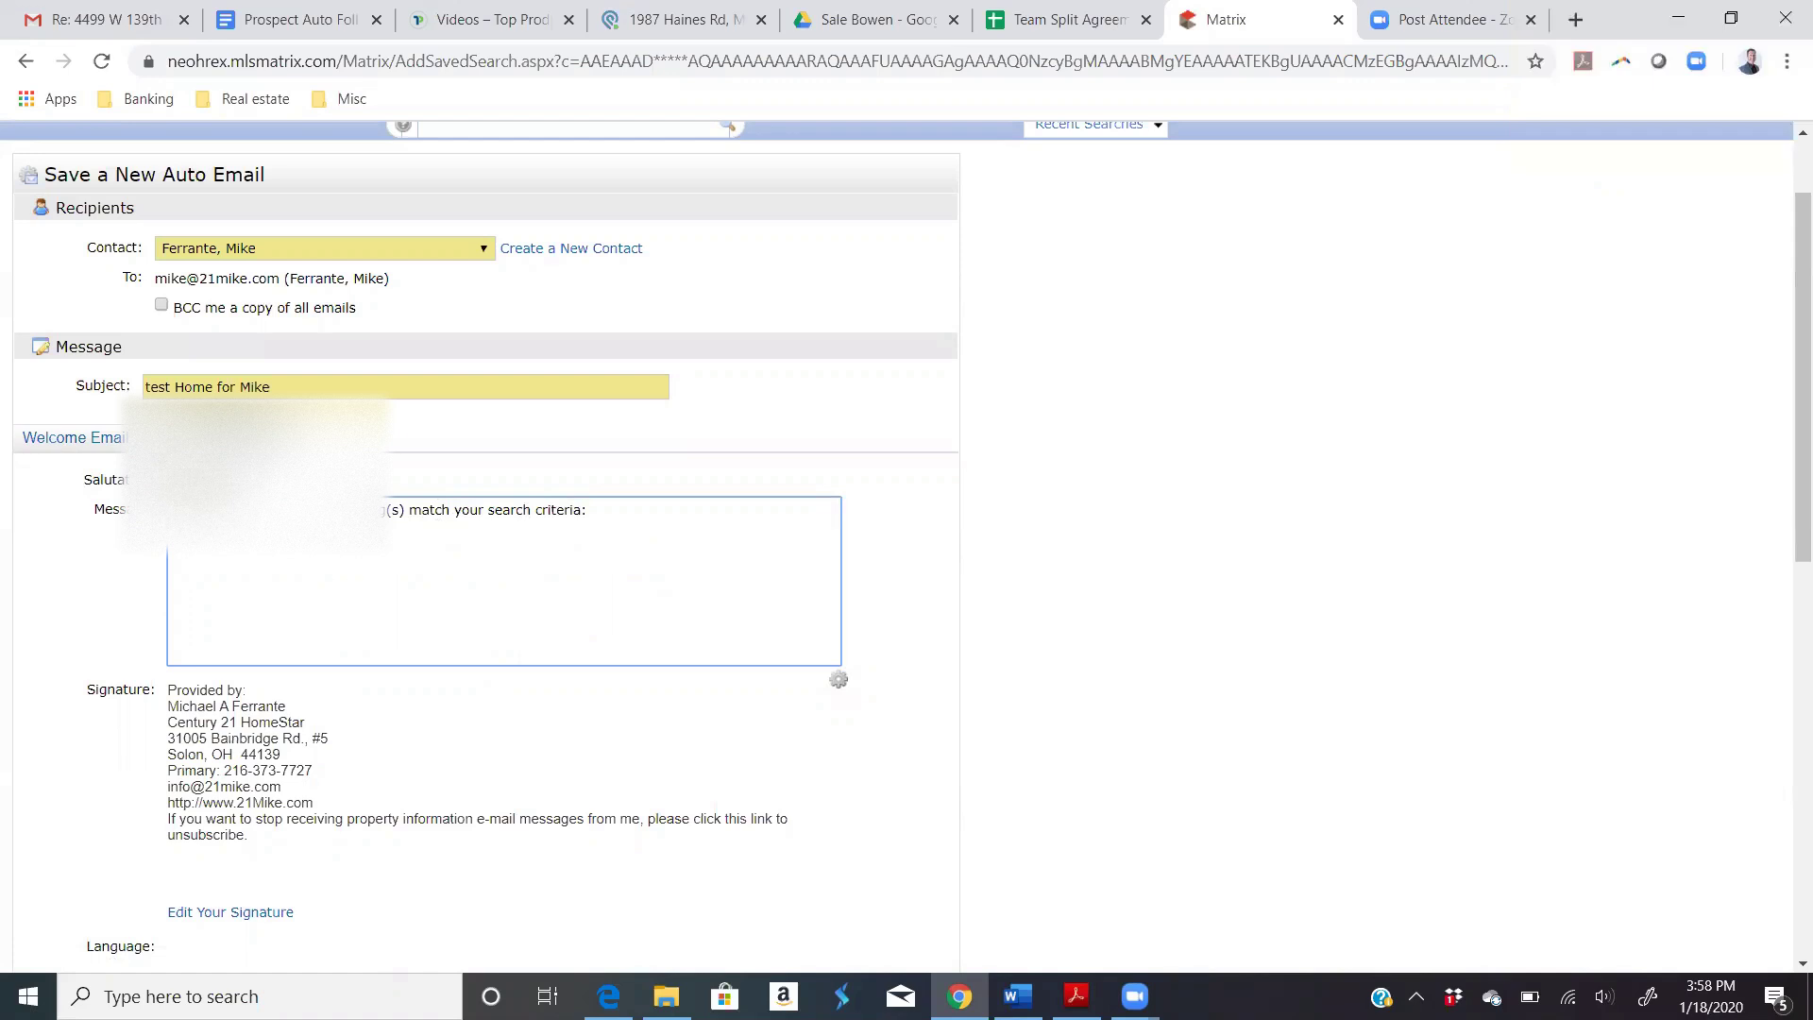
# Step: Return to the Welcome Email and review Criteria, Settings and the Daily 6:00 schedule
pyautogui.click(80, 442)
pyautogui.scroll(-2, 529, 675)
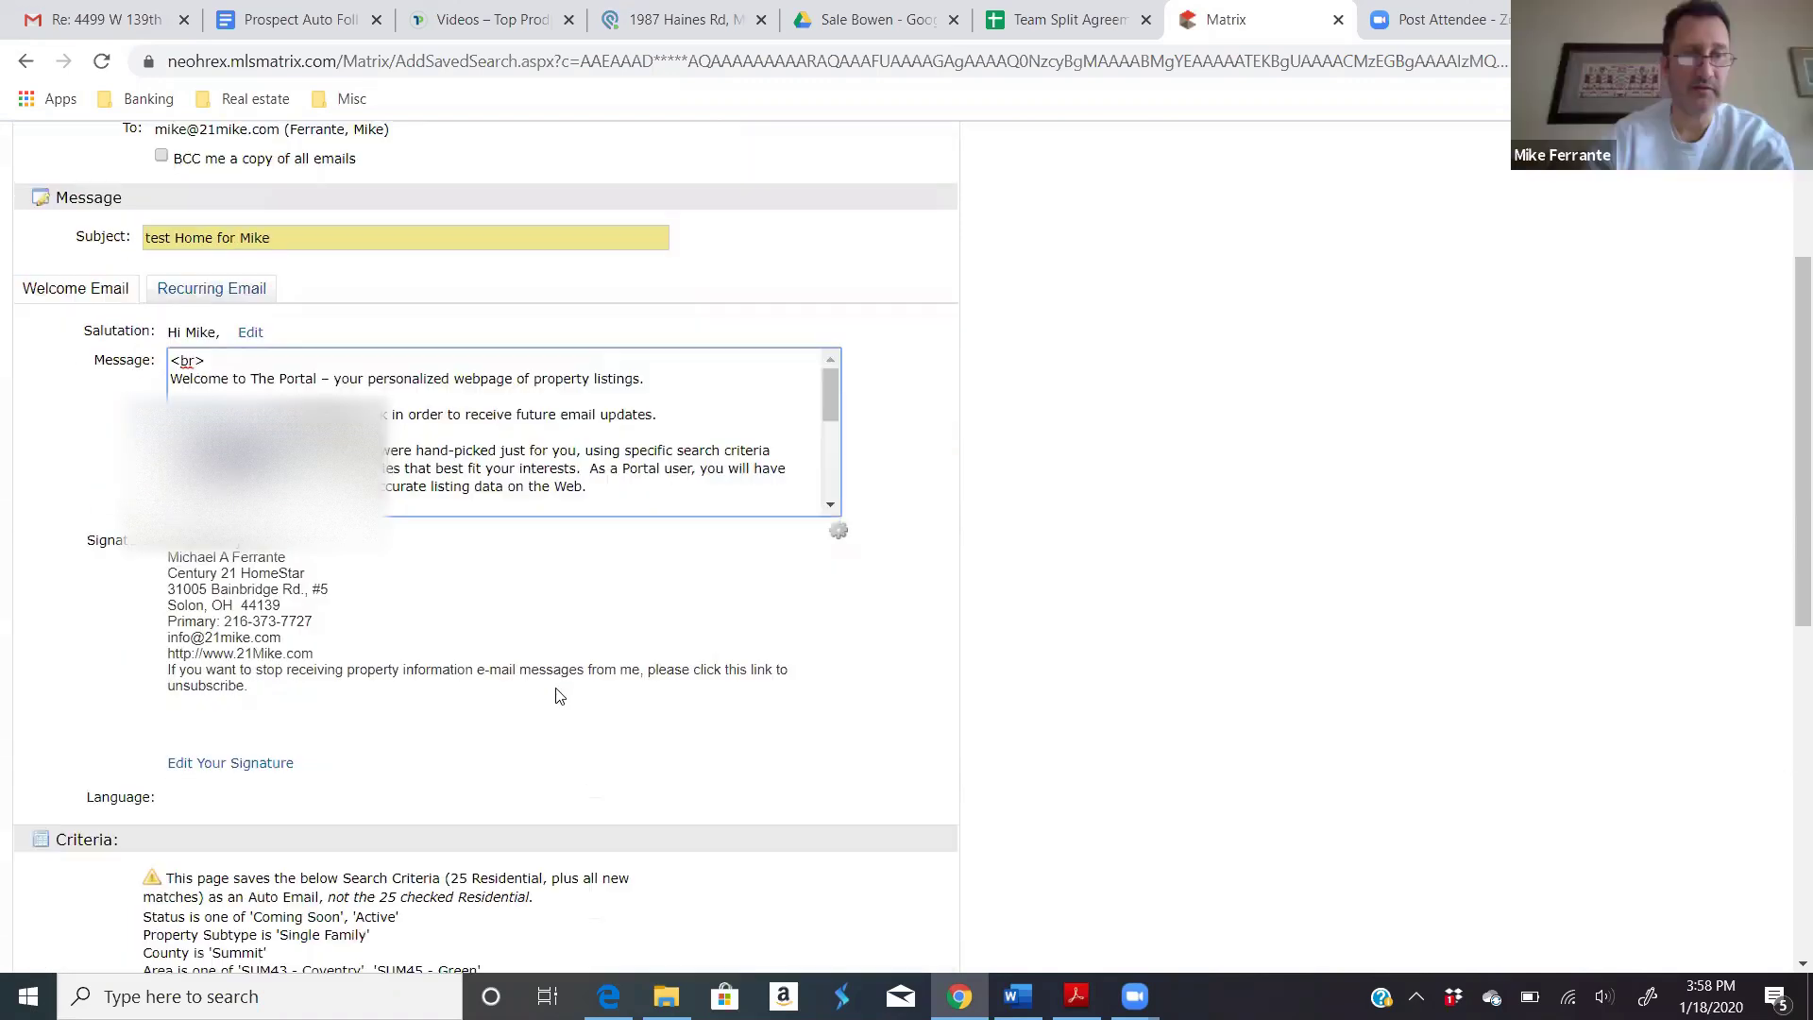
pyautogui.scroll(-1, 556, 696)
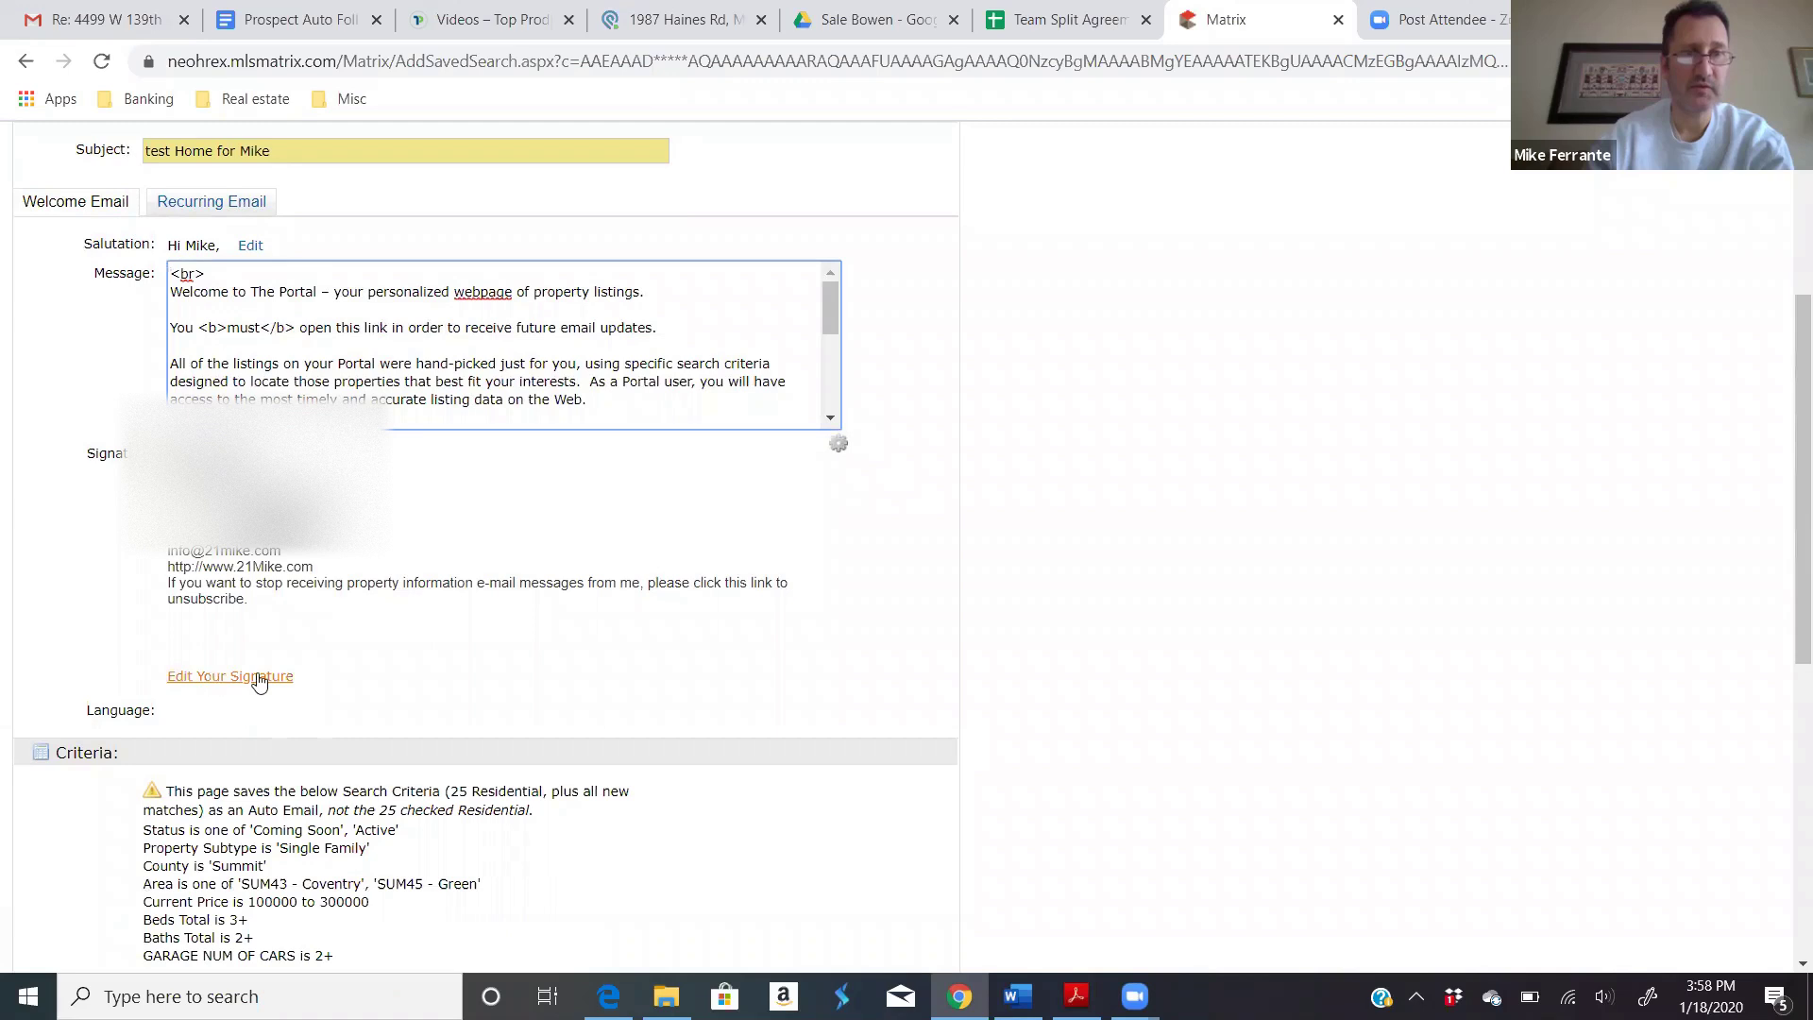
pyautogui.scroll(-3, 397, 623)
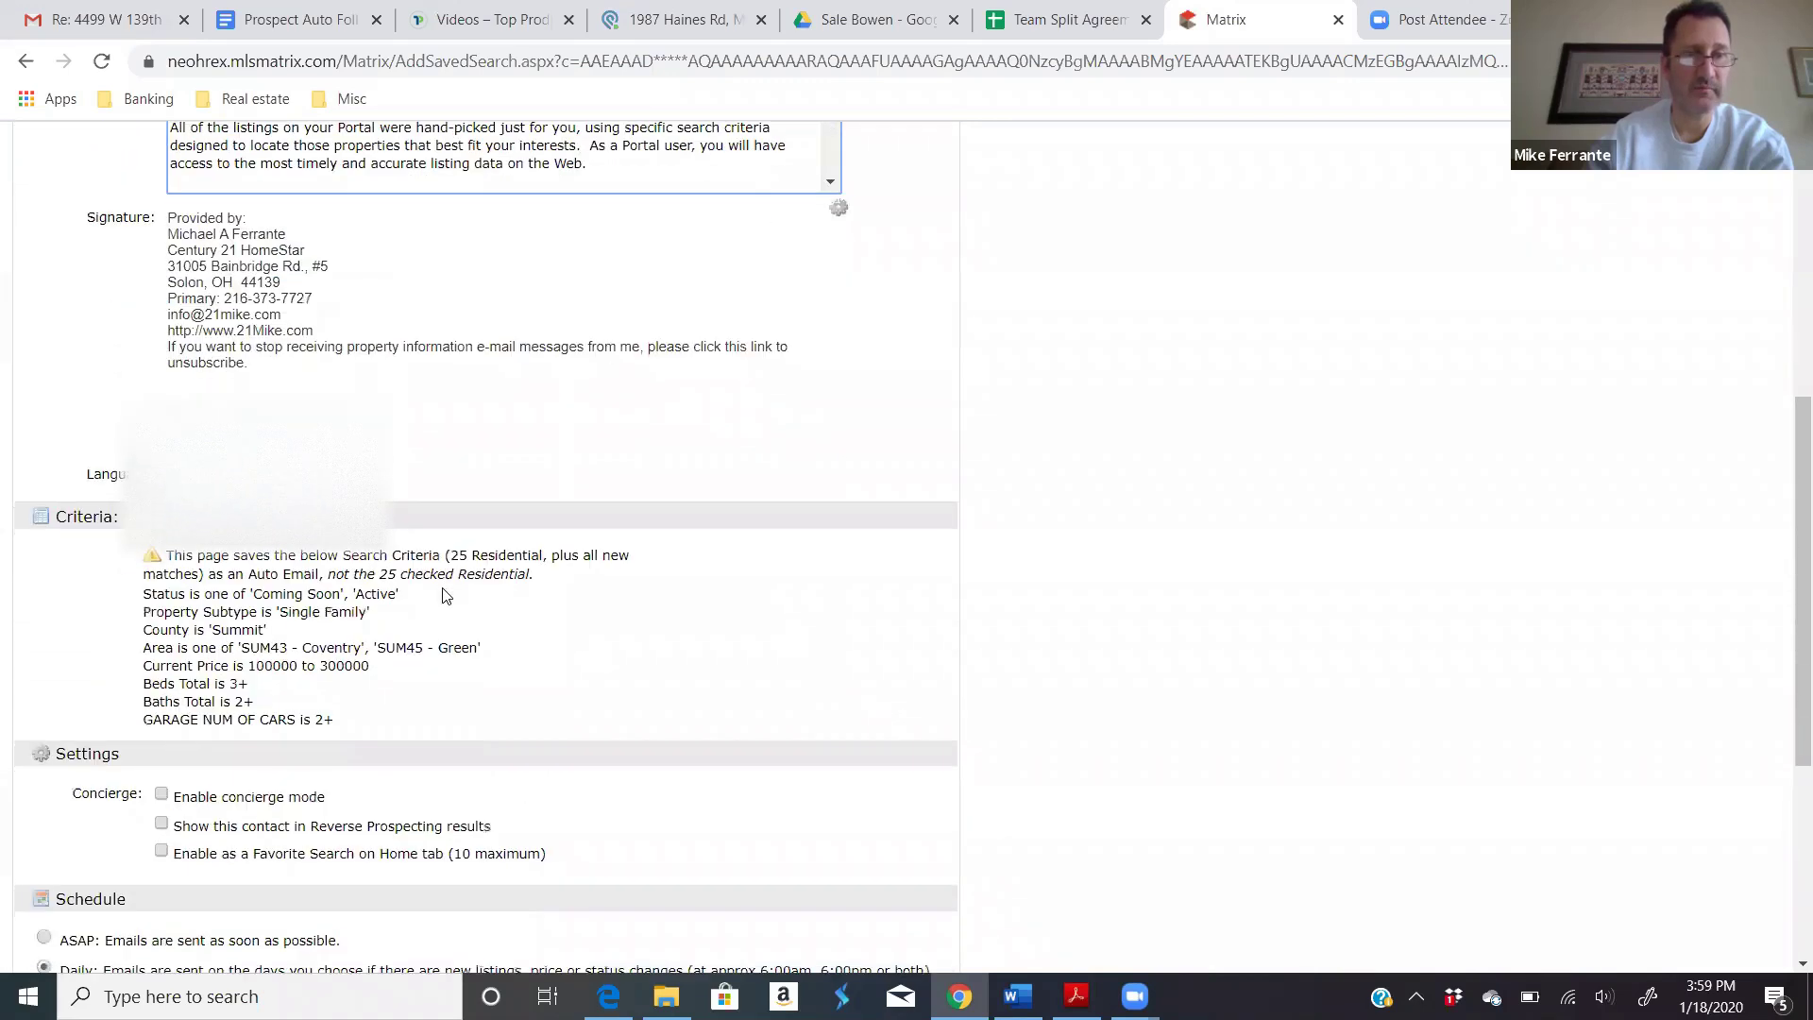
pyautogui.scroll(4, 448, 592)
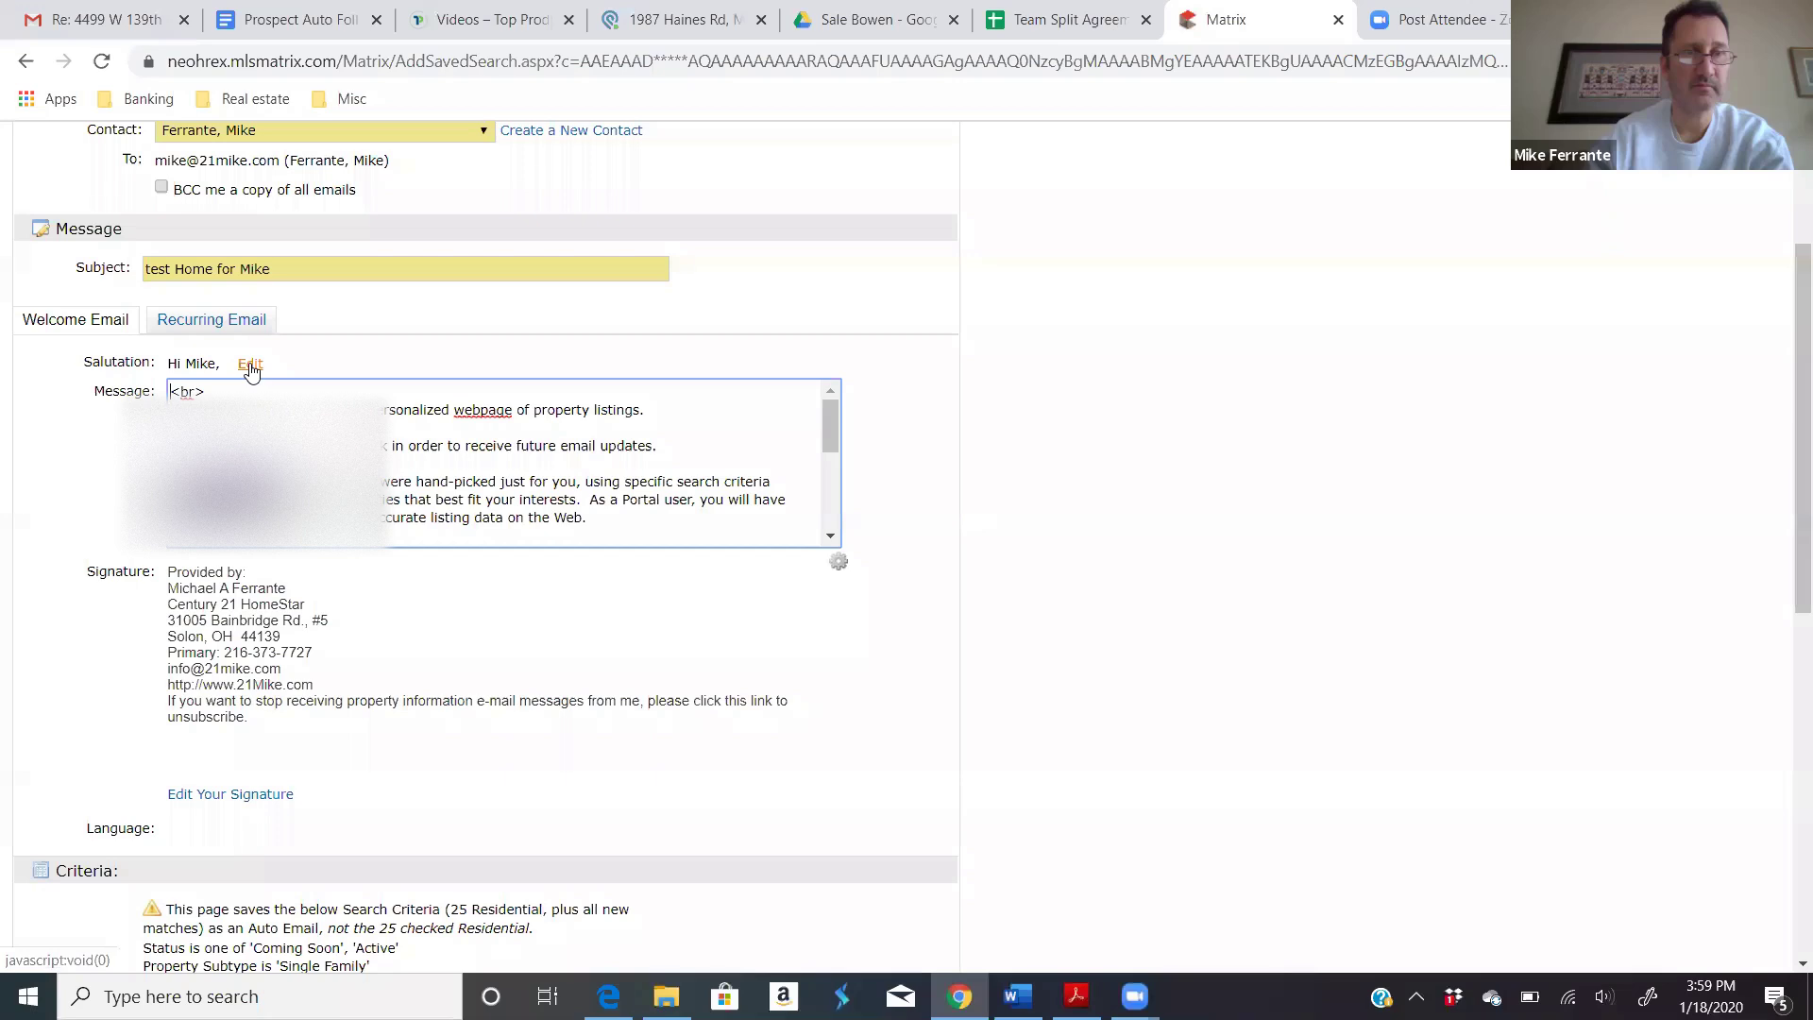
pyautogui.scroll(-6, 369, 493)
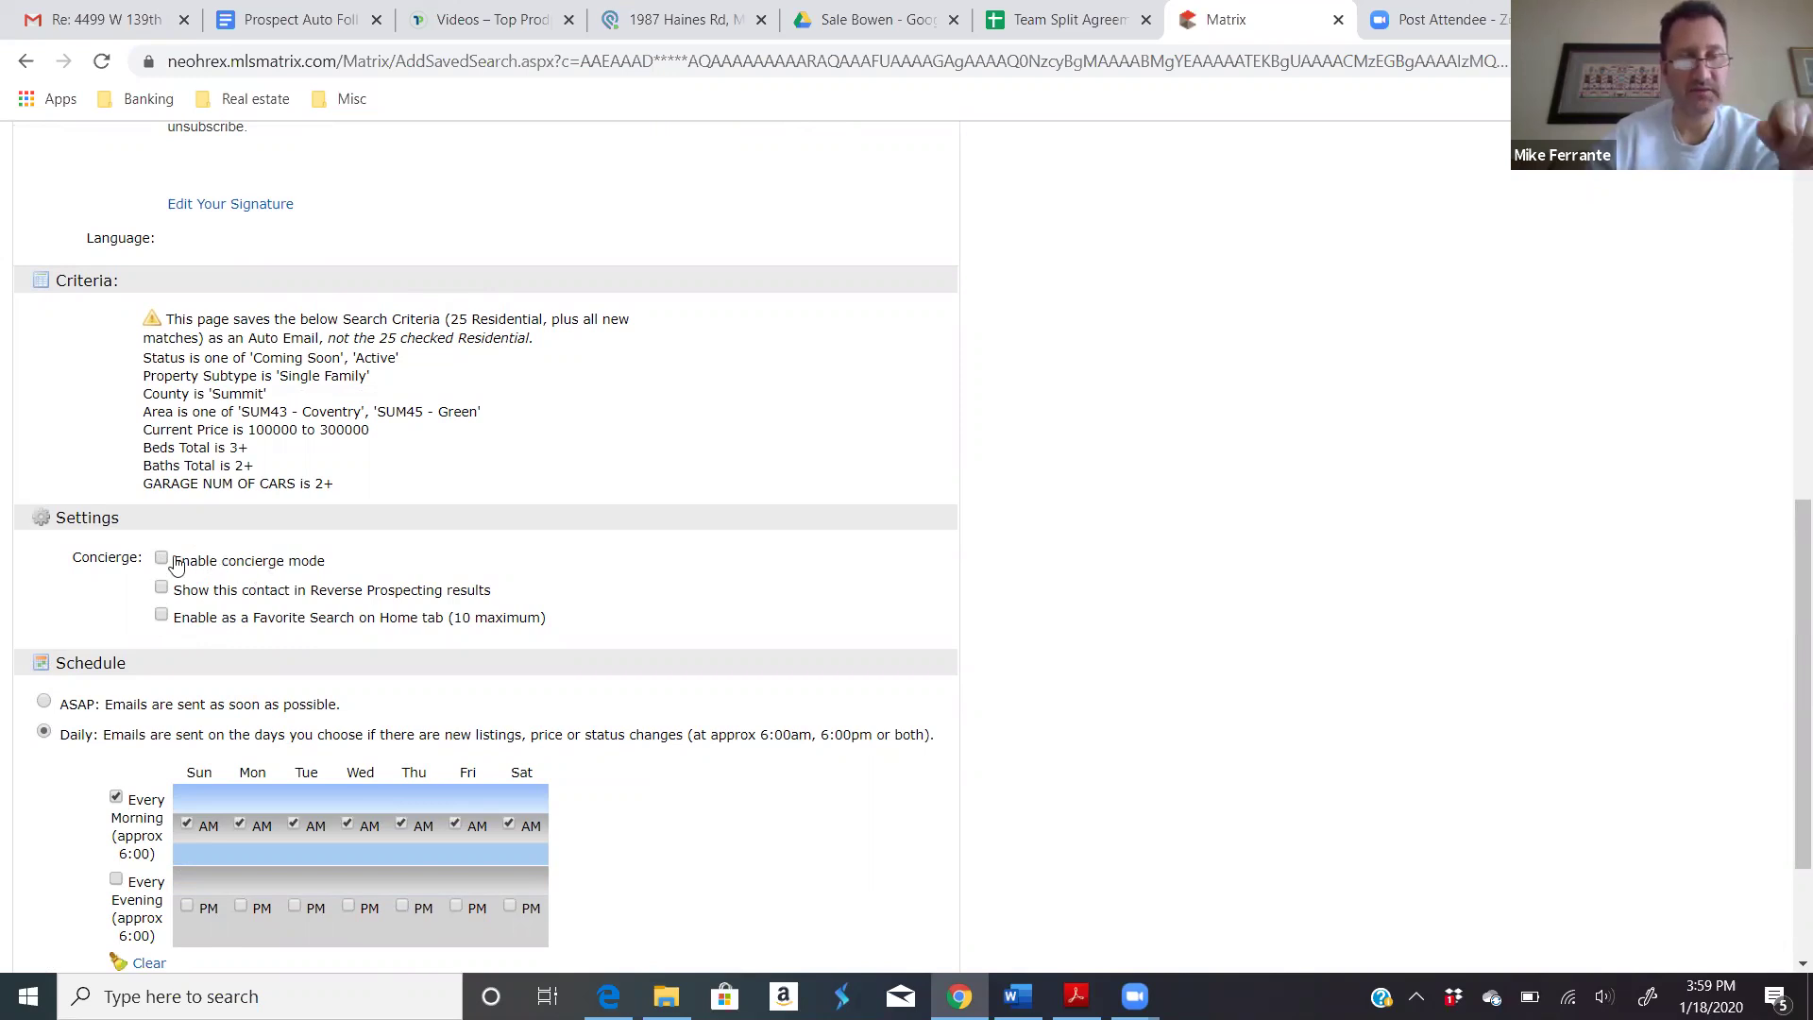
pyautogui.scroll(1, 176, 564)
pyautogui.scroll(-1, 217, 604)
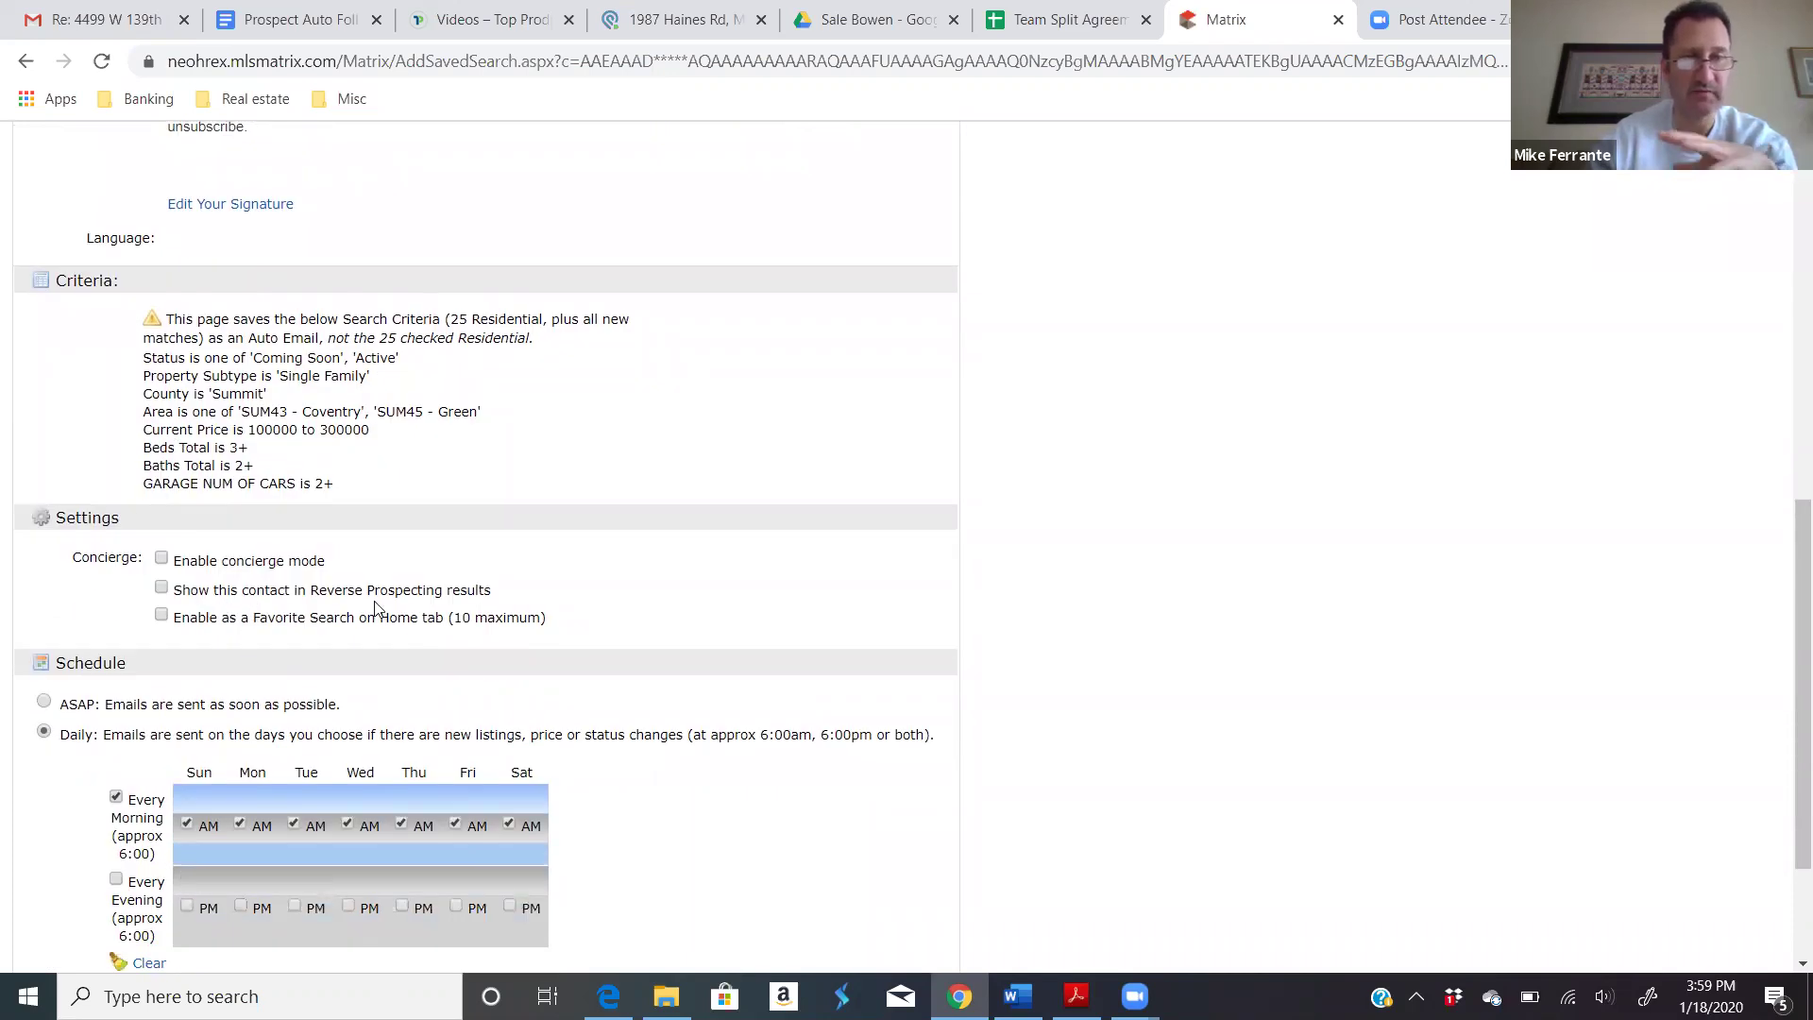
pyautogui.scroll(-1, 375, 607)
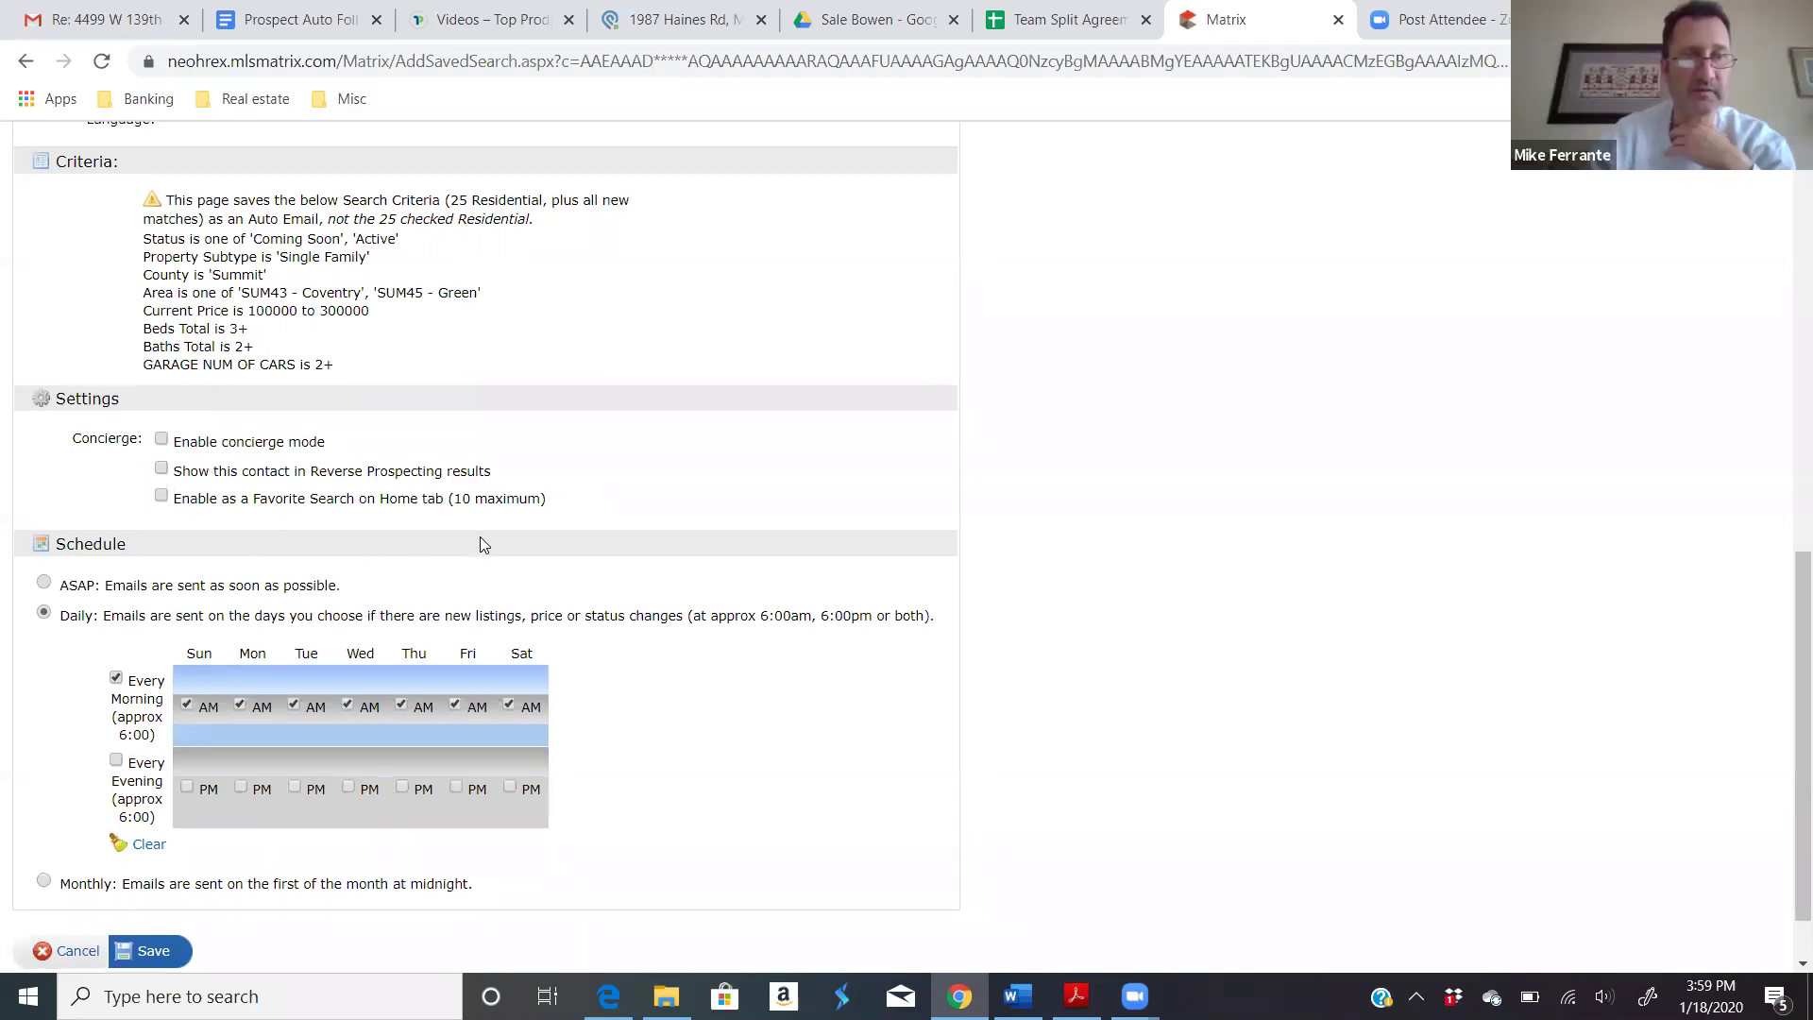
# Step: Uncheck Every Evening so only daily morning emails remain, then save the test home auto email
pyautogui.scroll(-1, 480, 536)
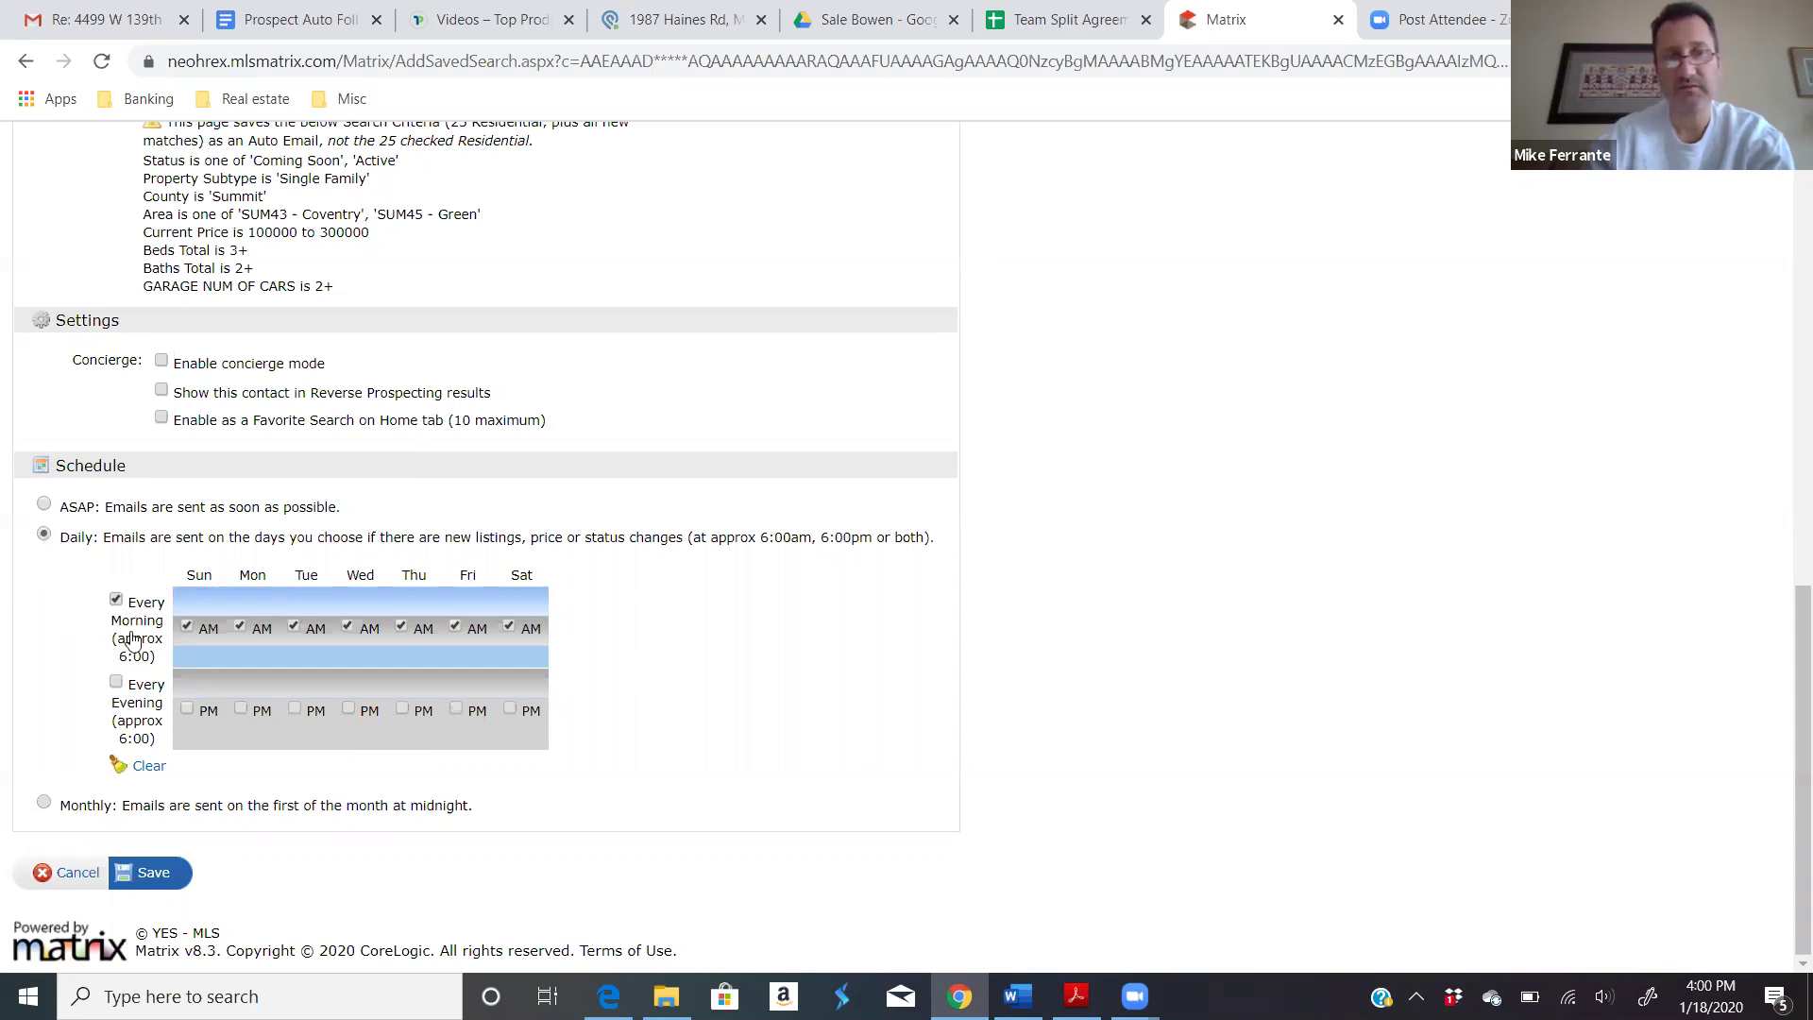
pyautogui.click(115, 682)
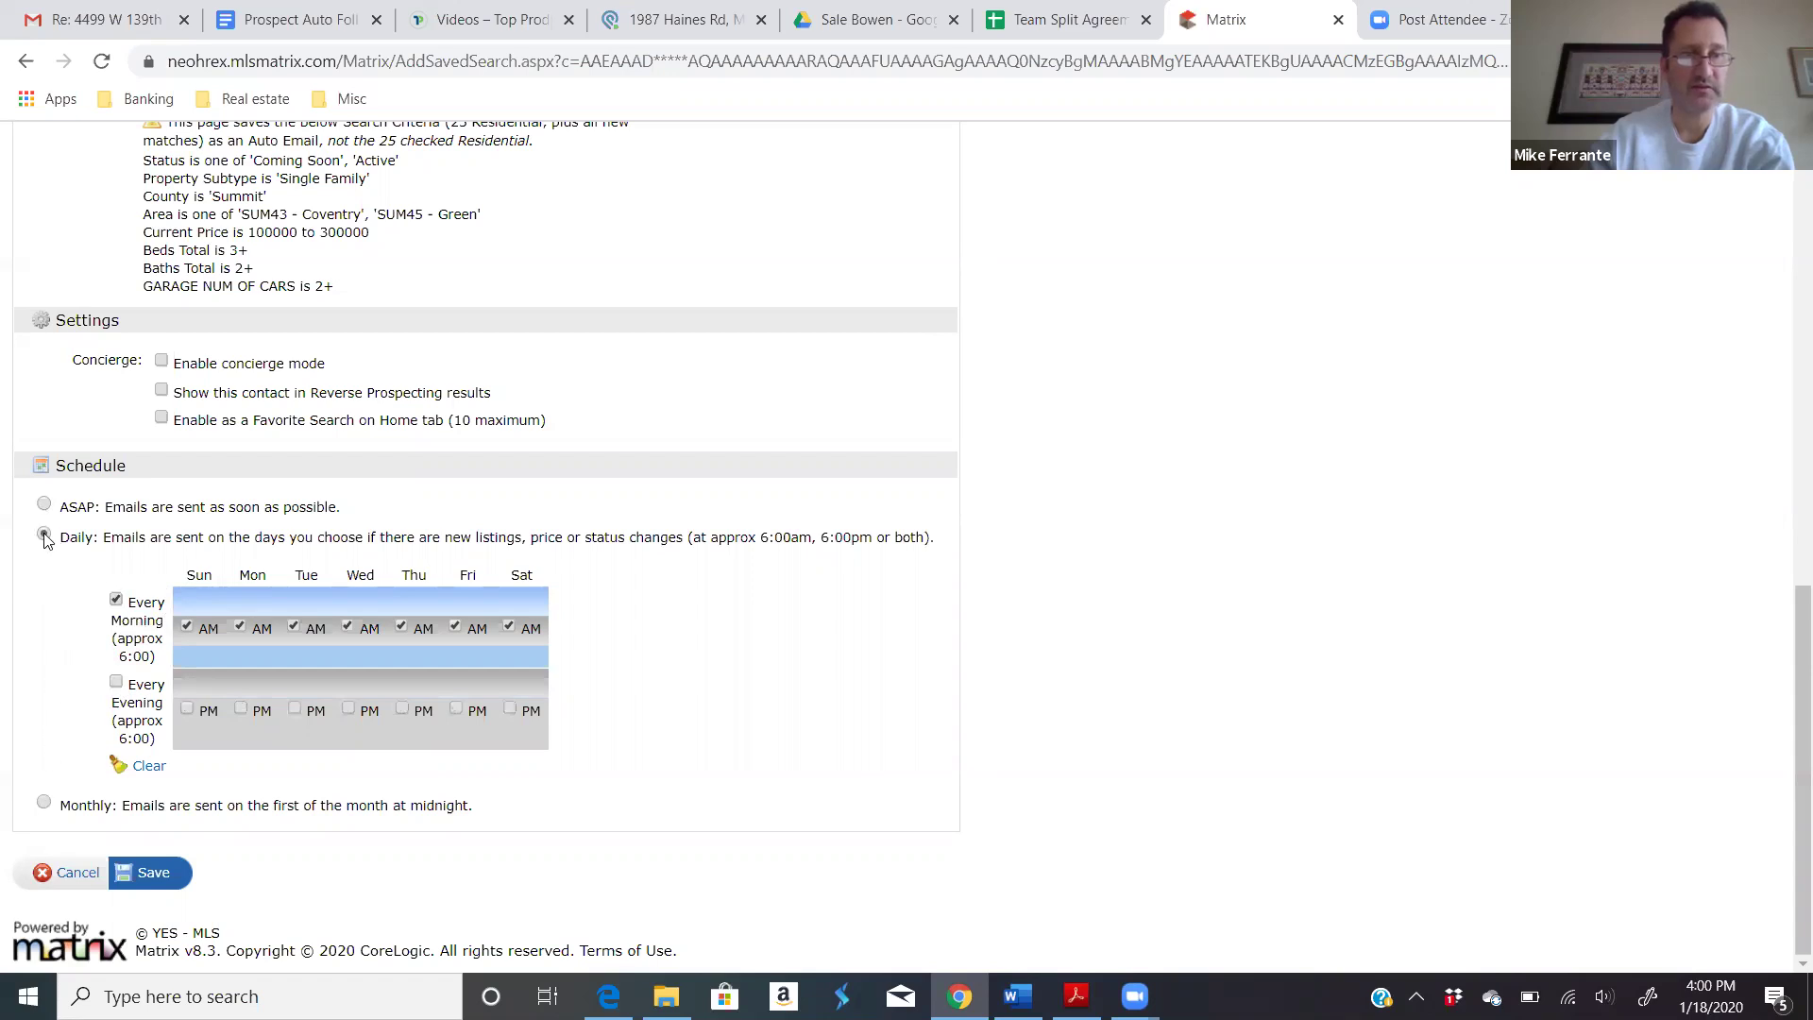
pyautogui.click(153, 874)
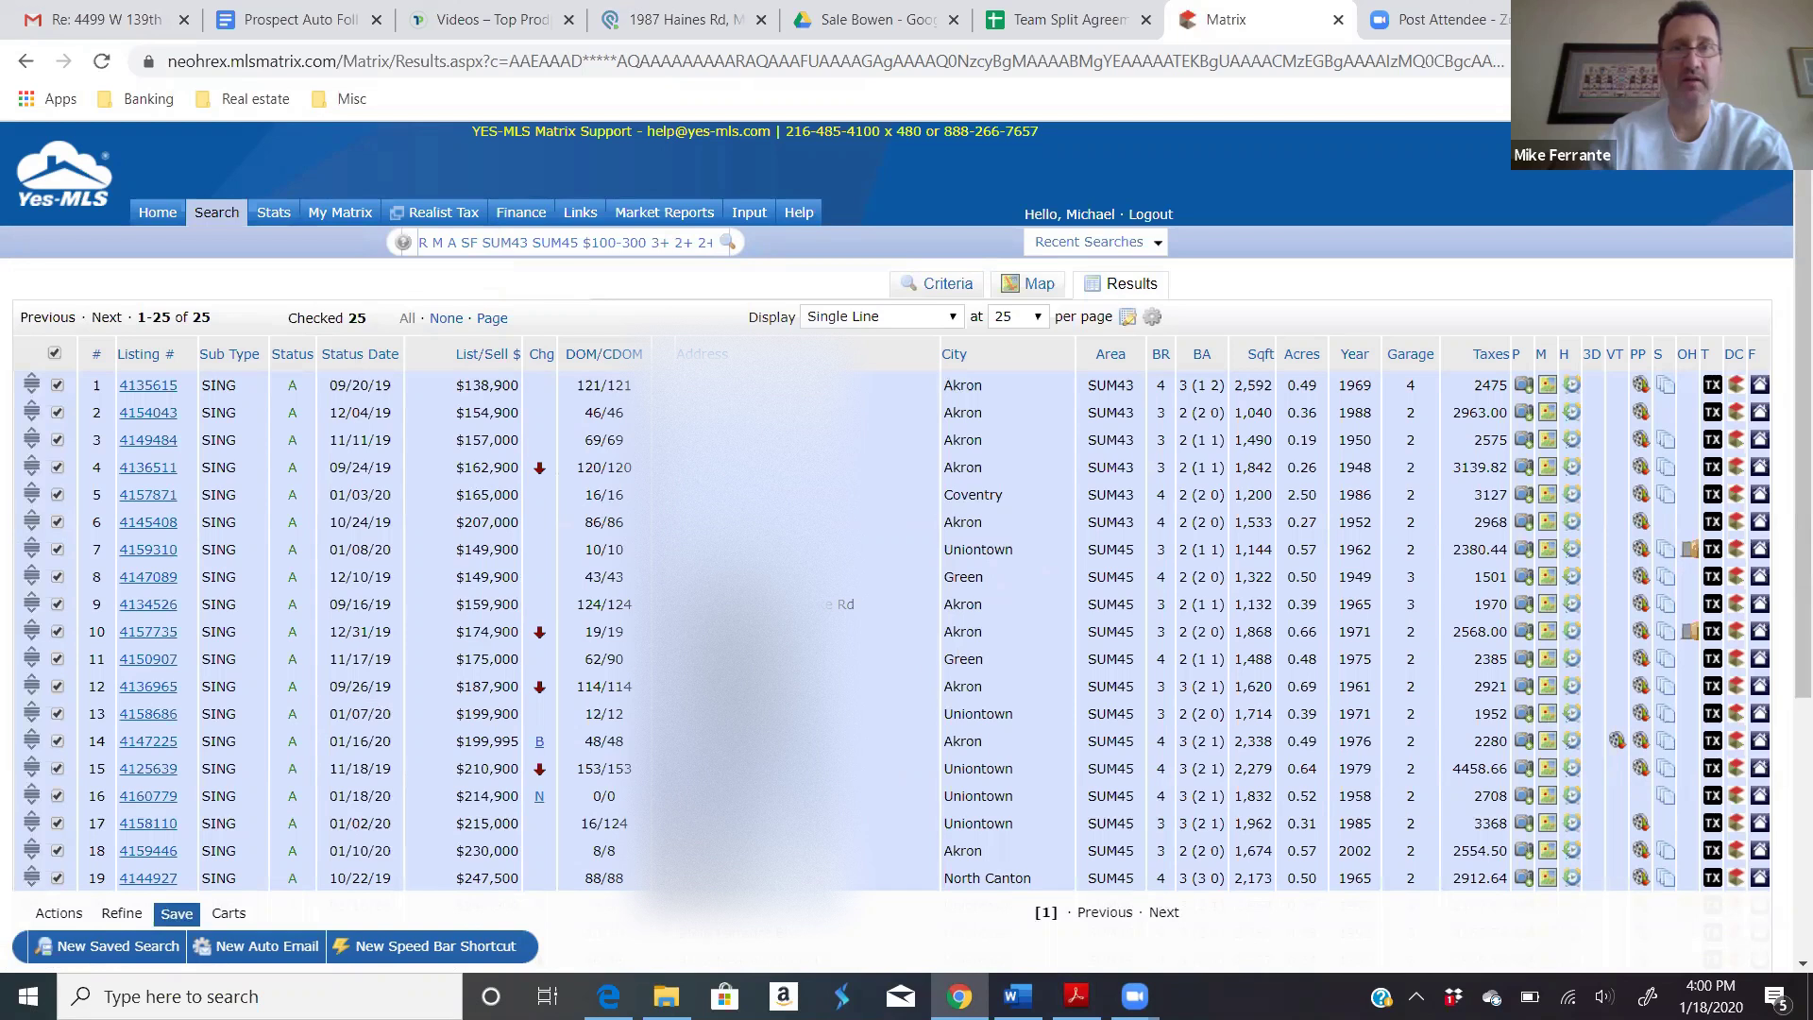
# Step: Return to the Matrix home page, browse its panels, and open a Recent Use Contacts link
pyautogui.click(157, 214)
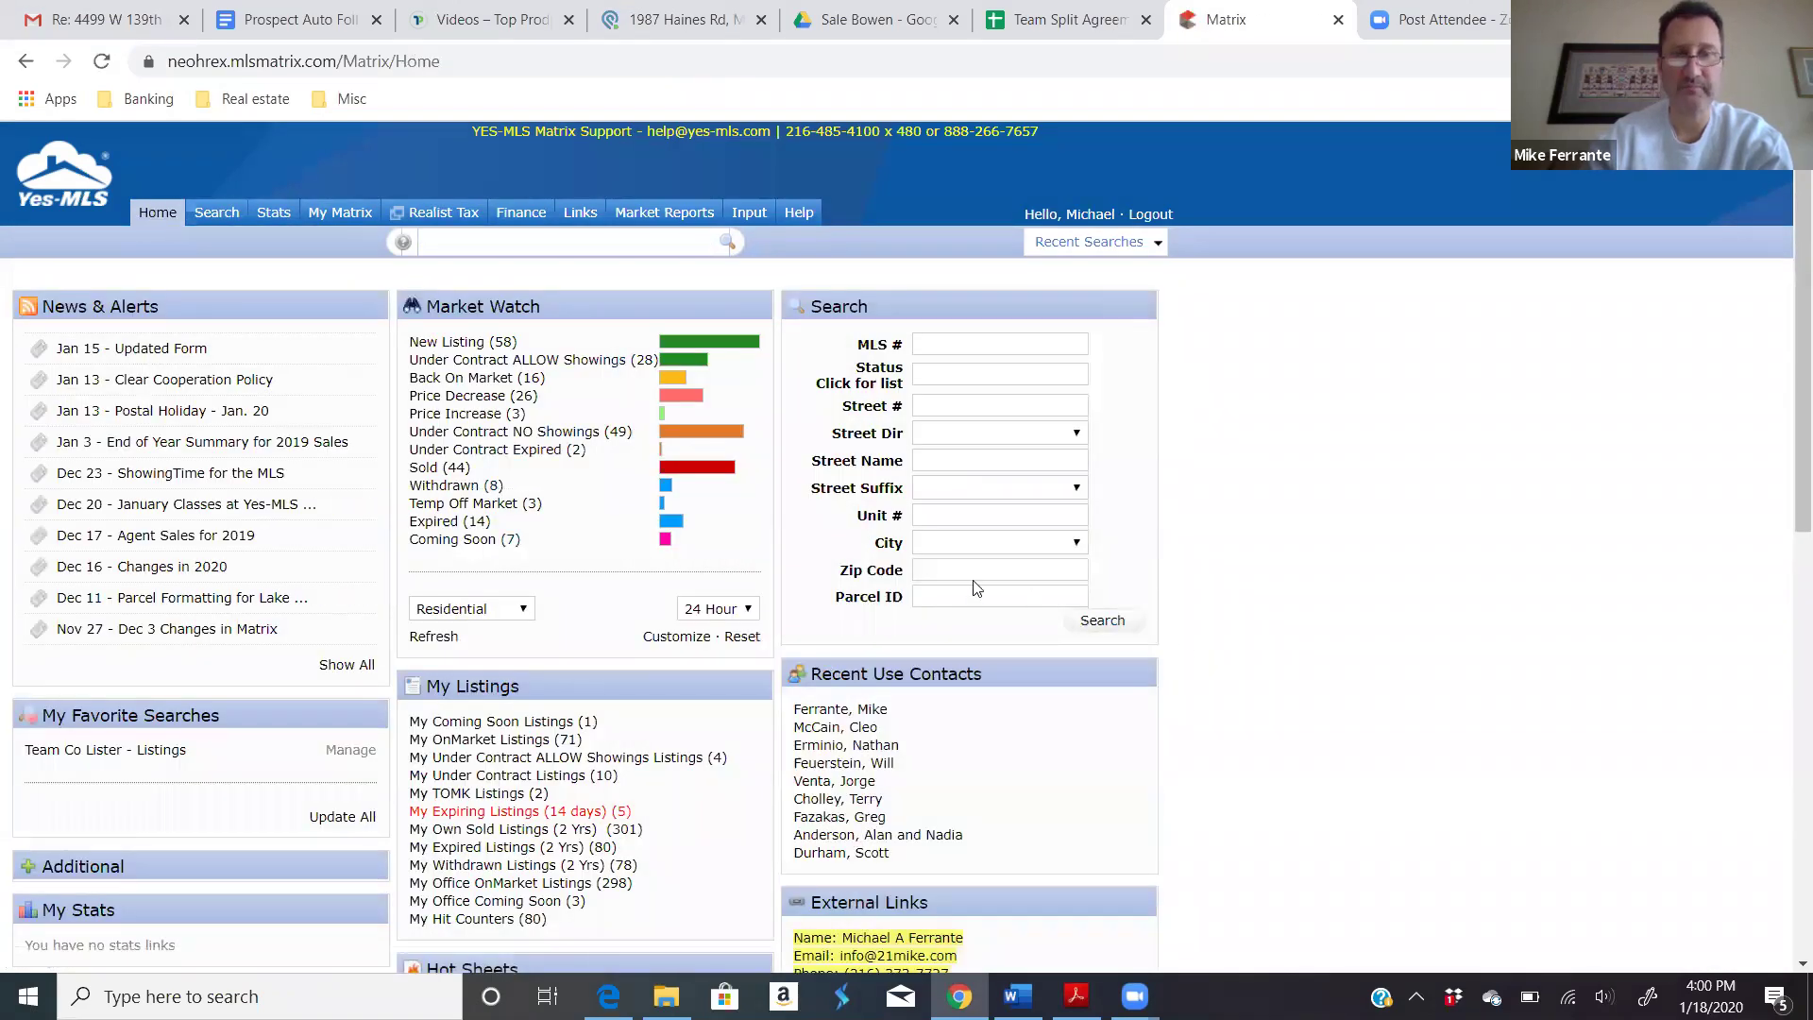
pyautogui.scroll(-1, 810, 593)
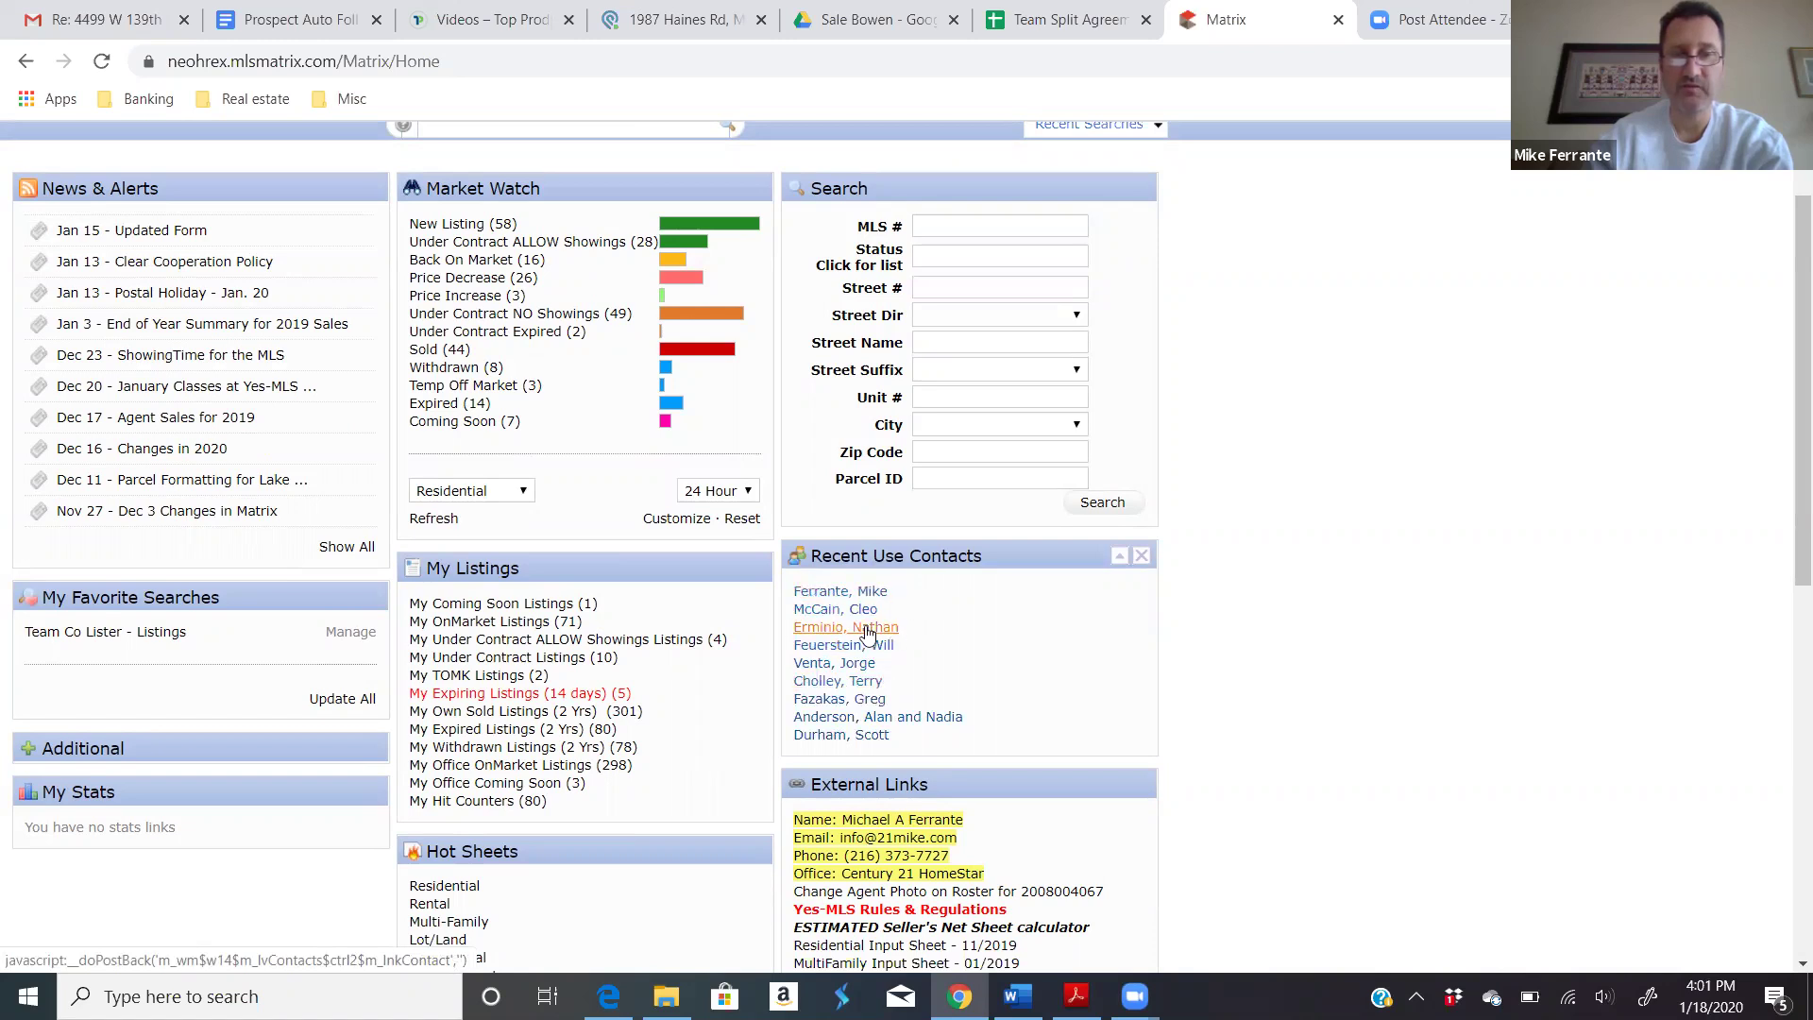
pyautogui.scroll(-1, 874, 623)
pyautogui.scroll(-2, 860, 515)
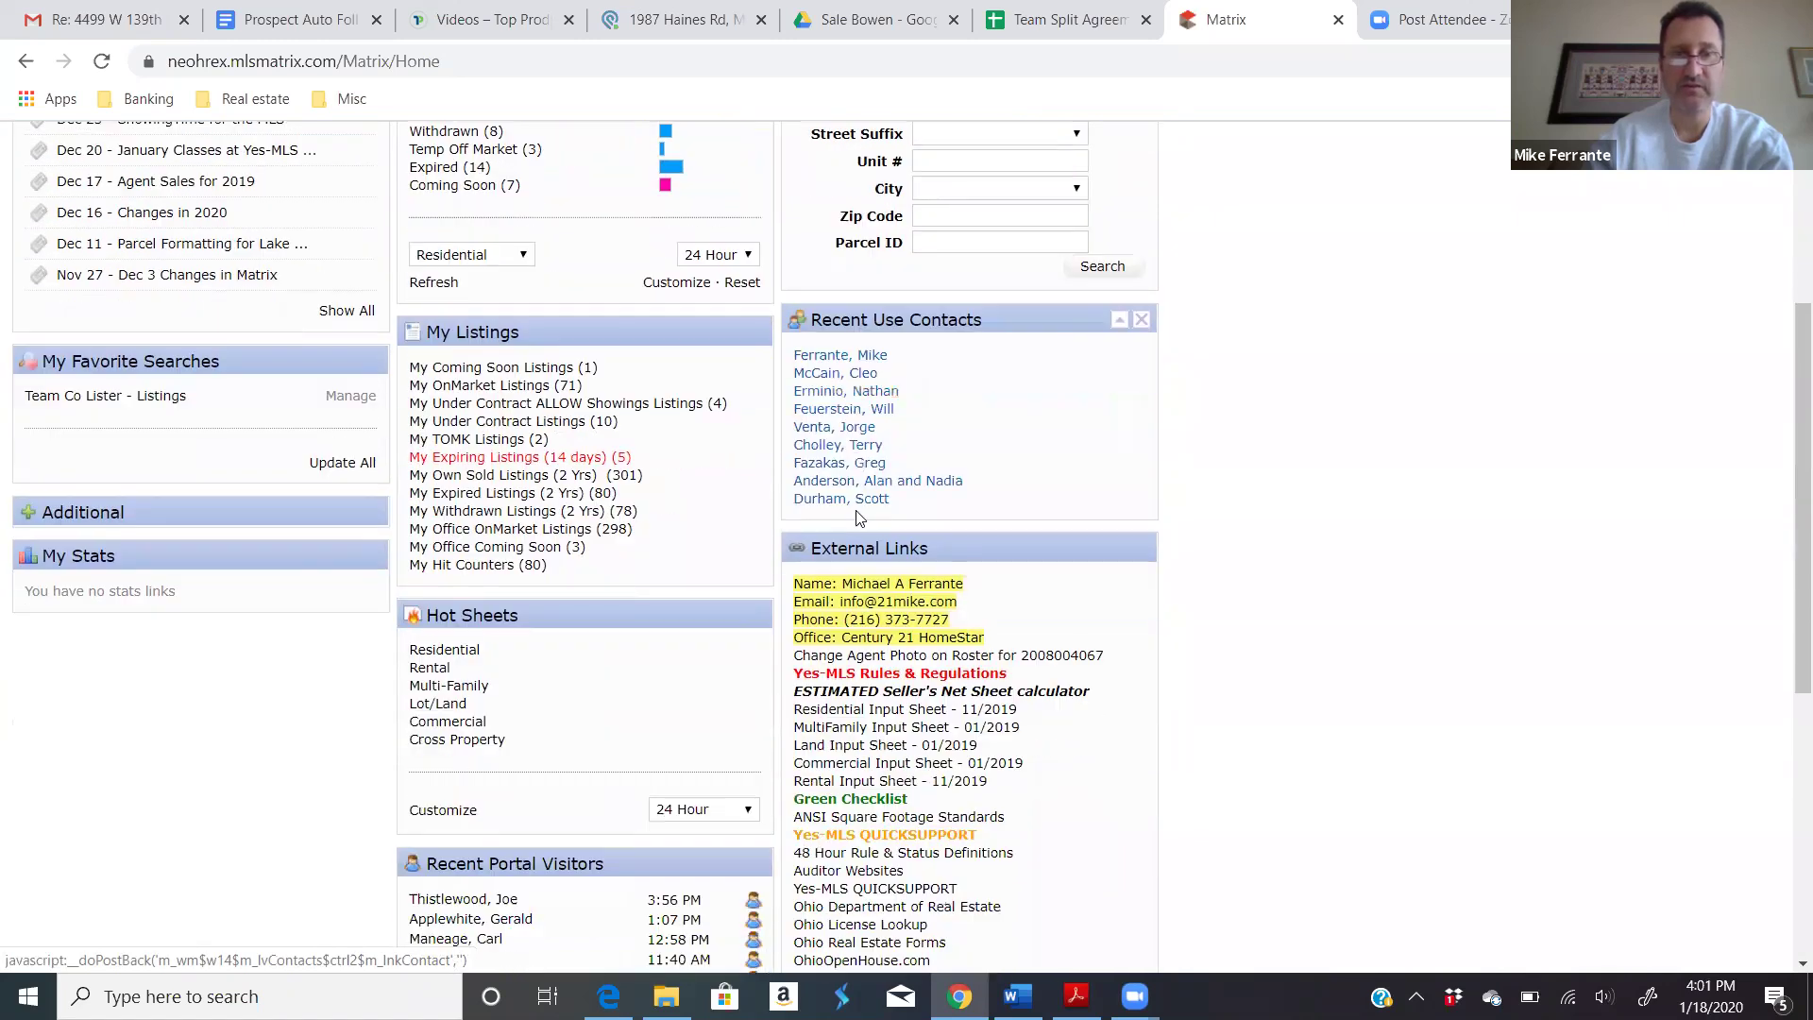
pyautogui.scroll(-2, 857, 515)
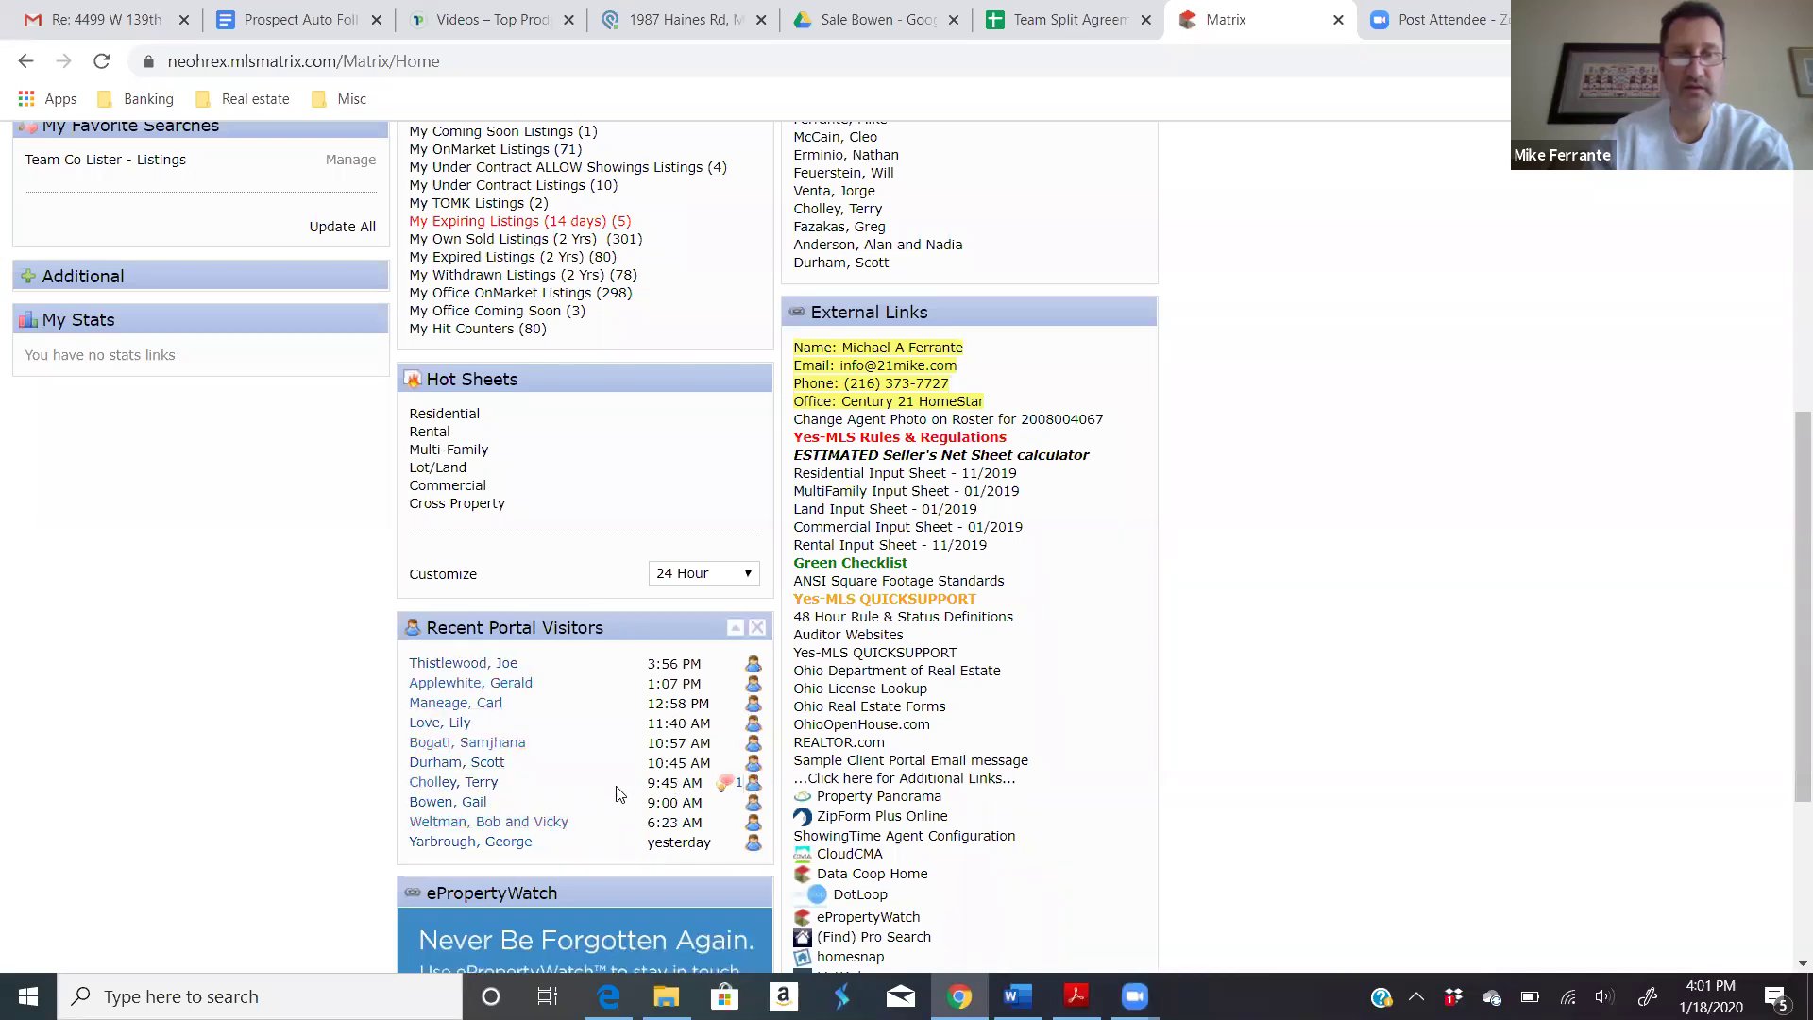
pyautogui.scroll(1, 652, 770)
pyautogui.scroll(2, 652, 770)
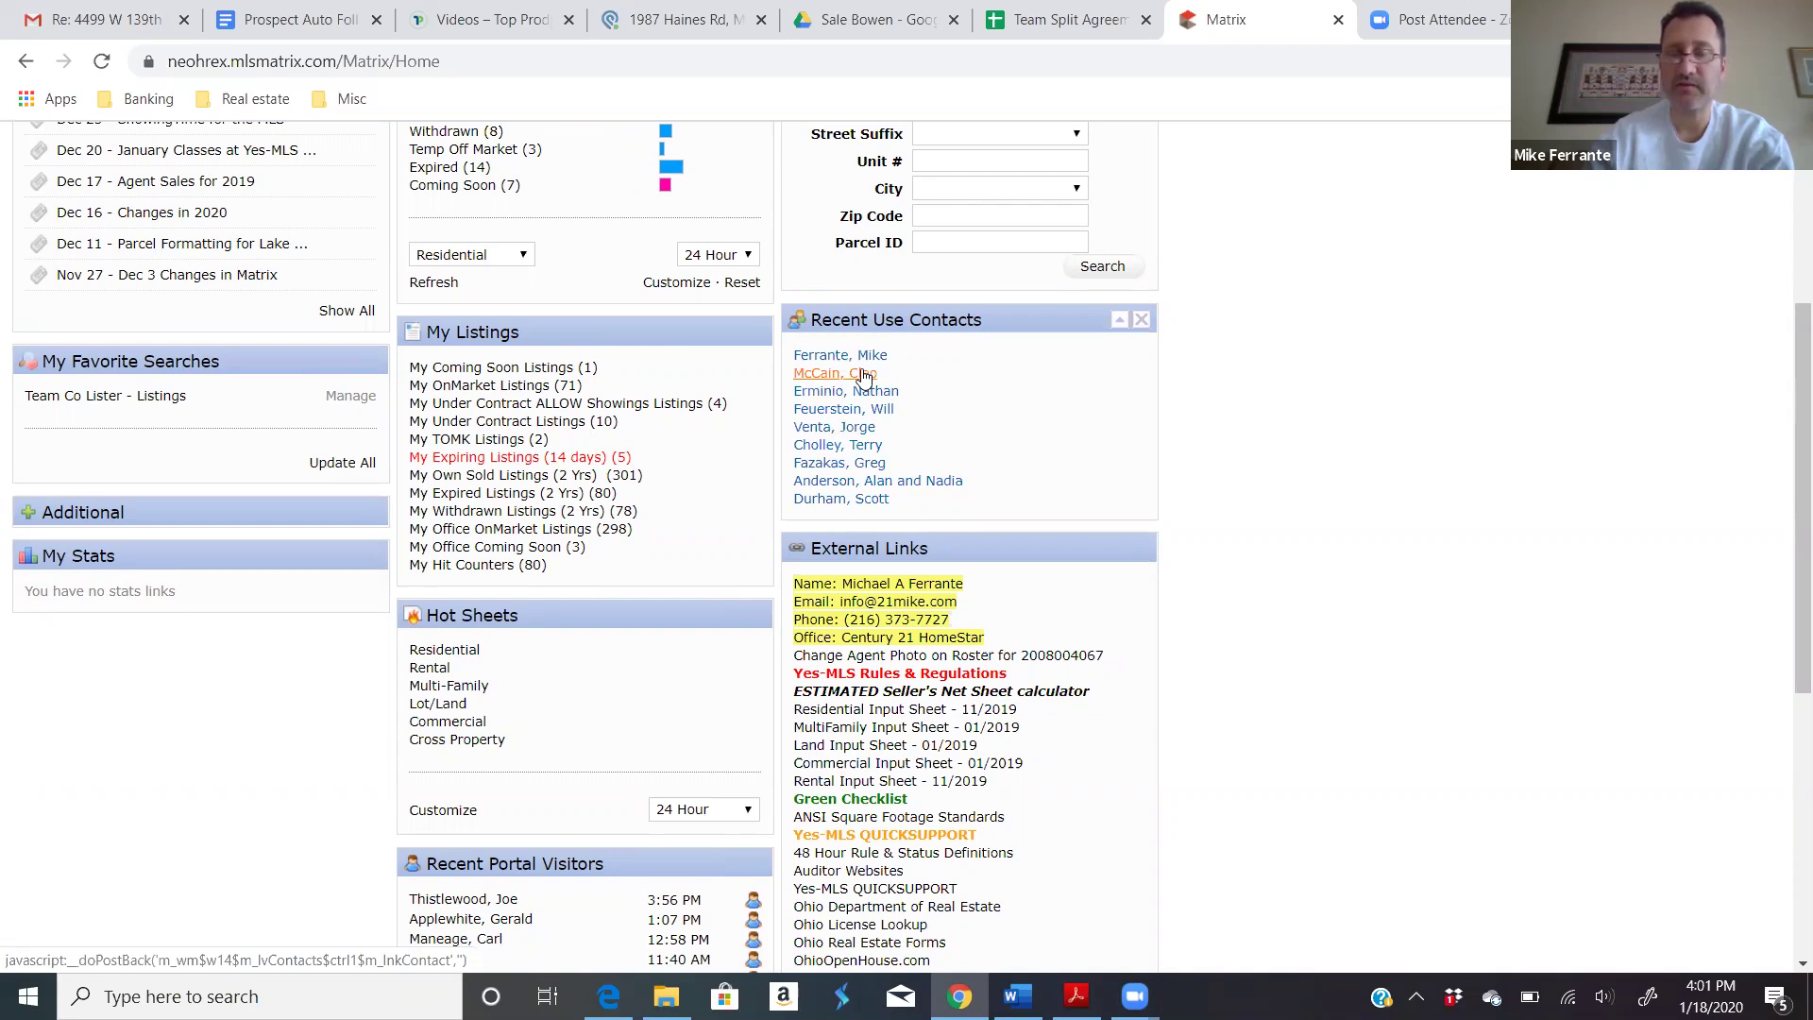
pyautogui.click(835, 374)
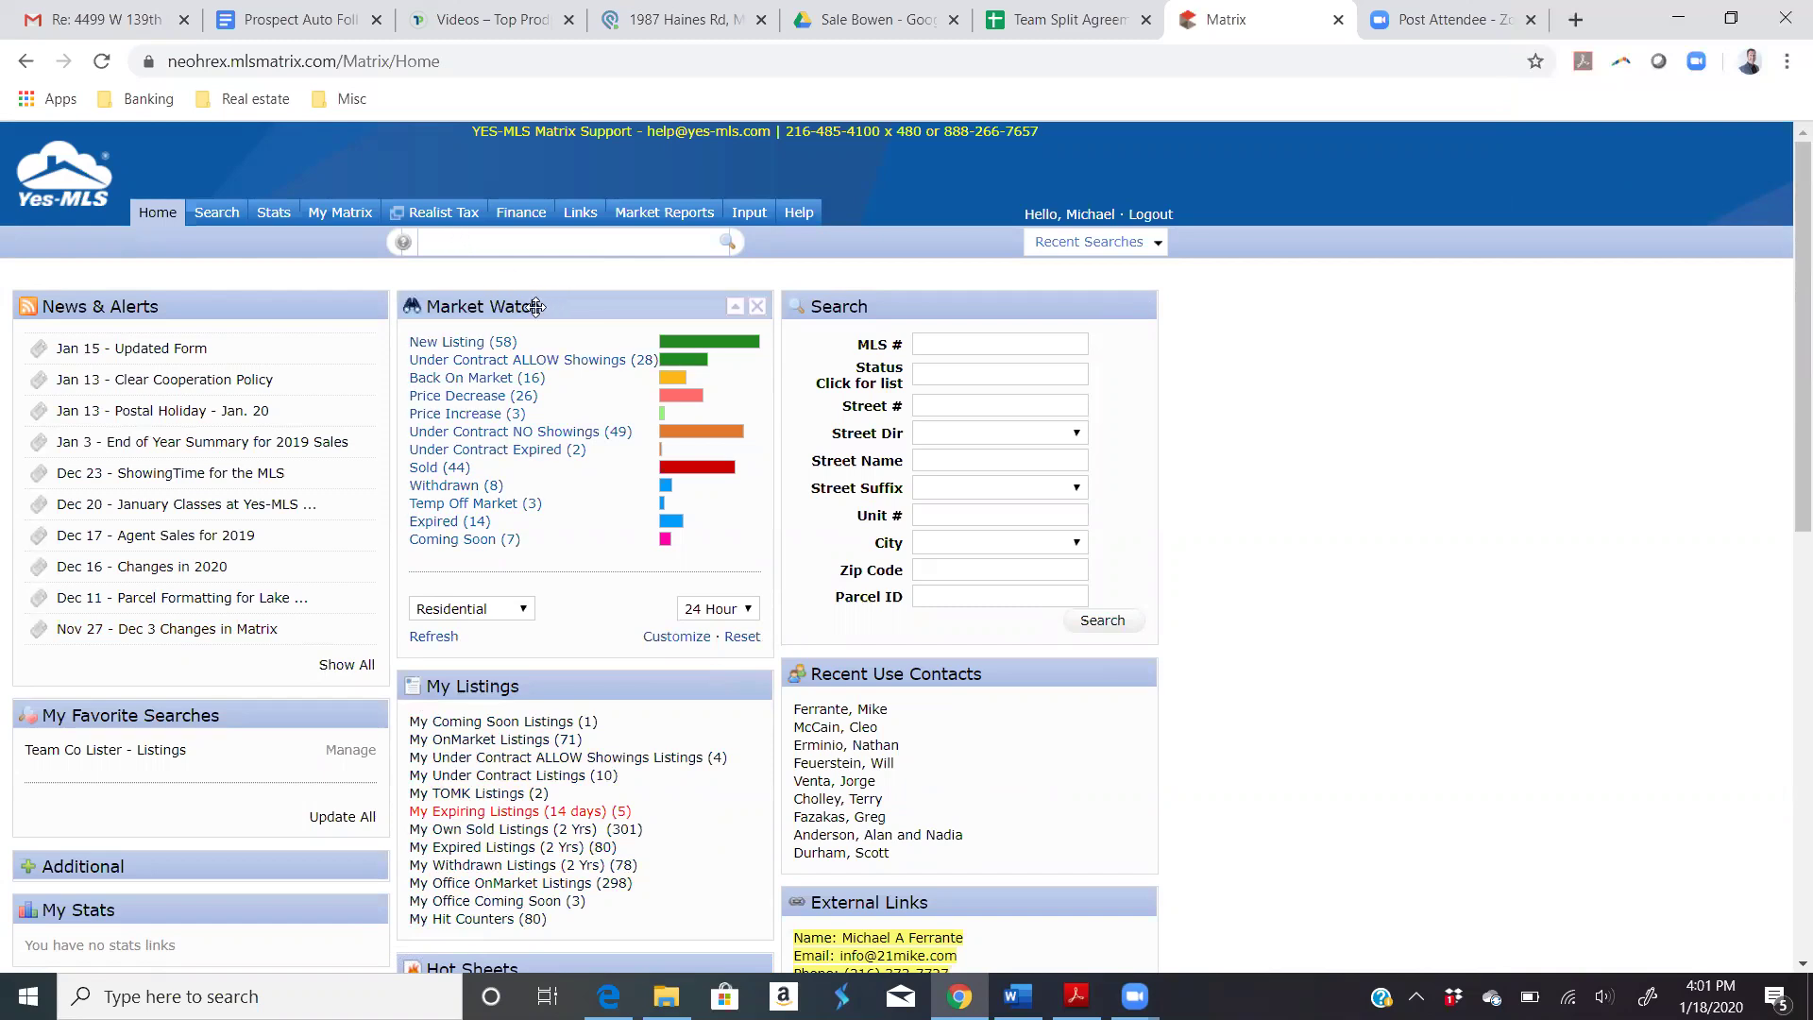
# Step: Open My Matrix > Contacts and search the list by the start of the agent's surname
pyautogui.moveTo(348, 221)
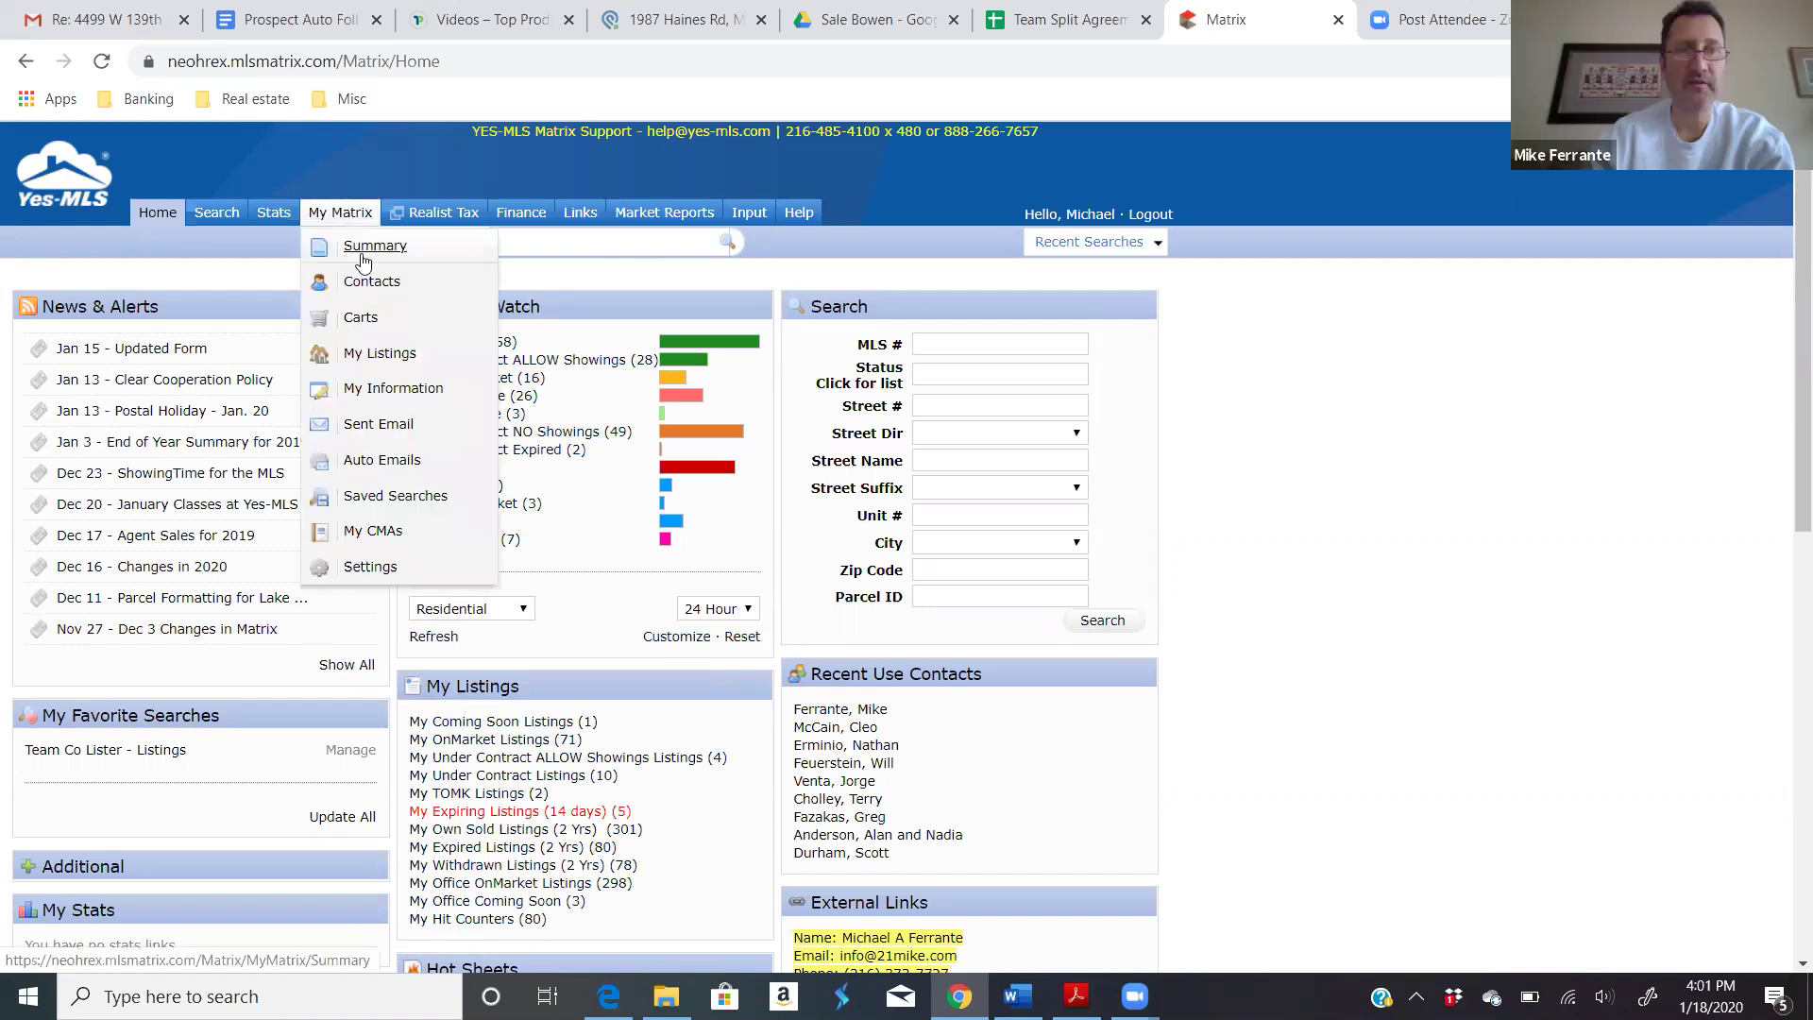
pyautogui.click(363, 282)
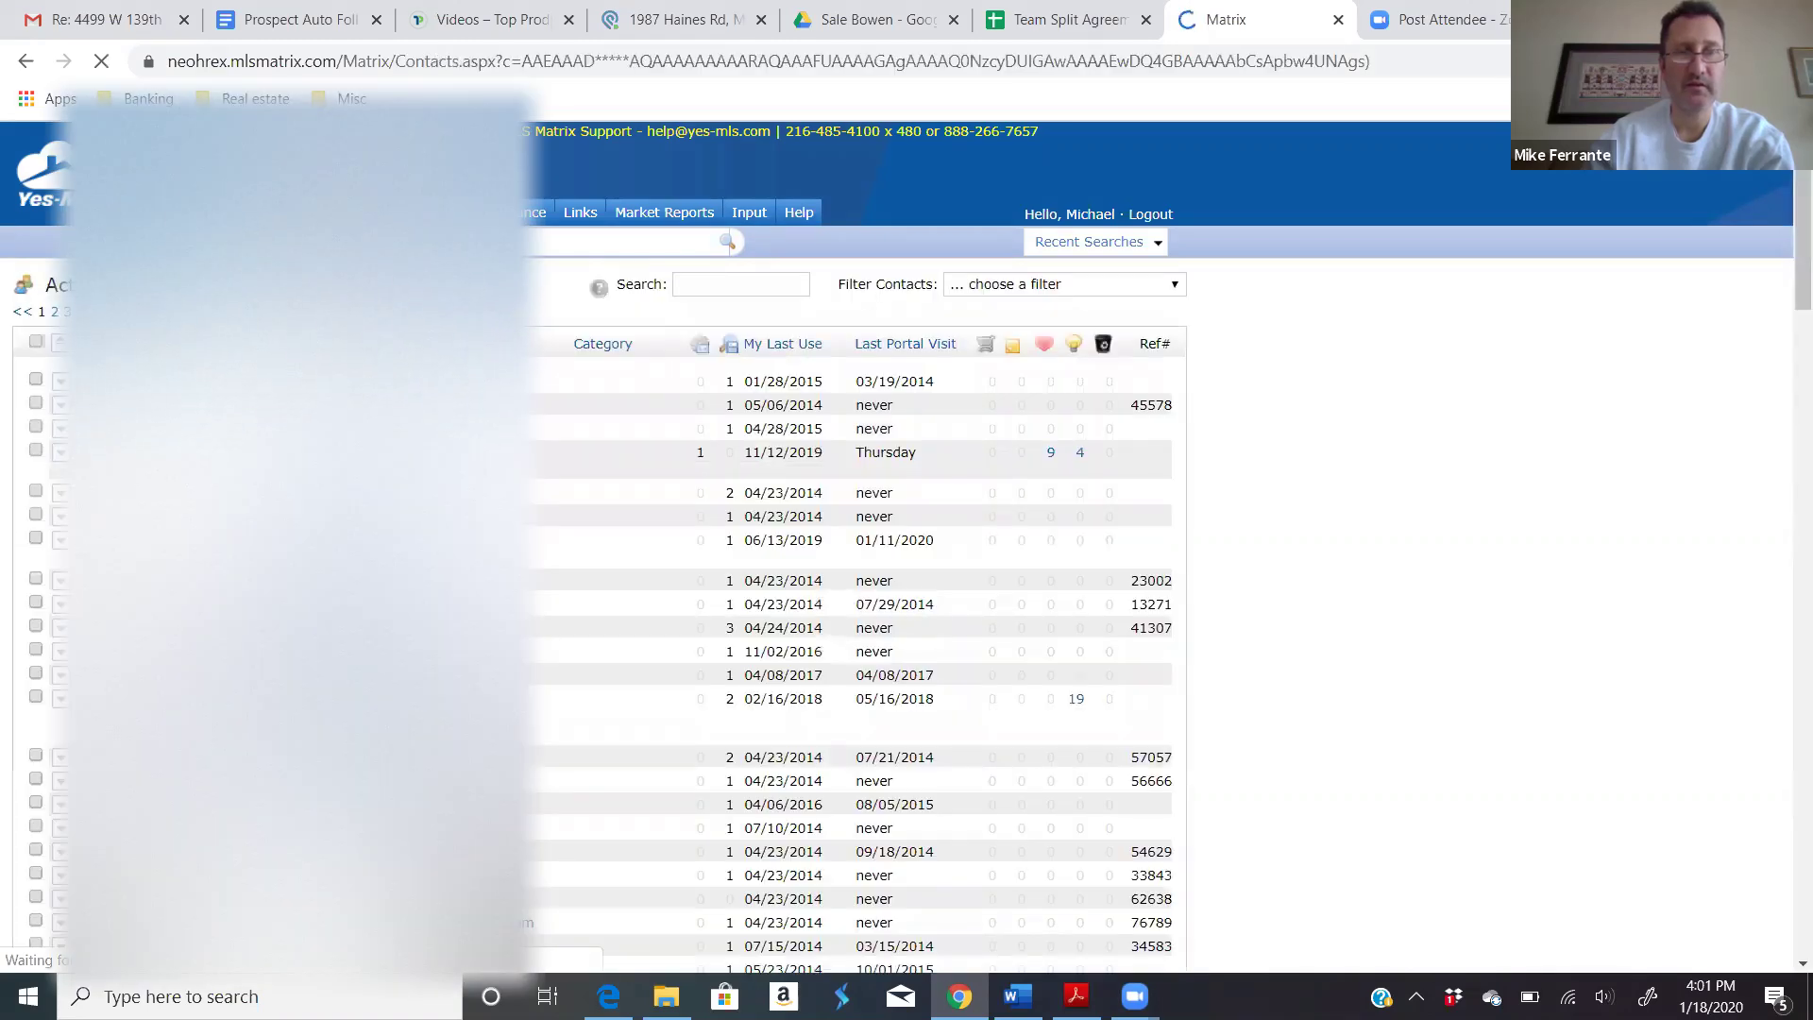
pyautogui.scroll(-2, 907, 567)
pyautogui.scroll(-5, 1012, 369)
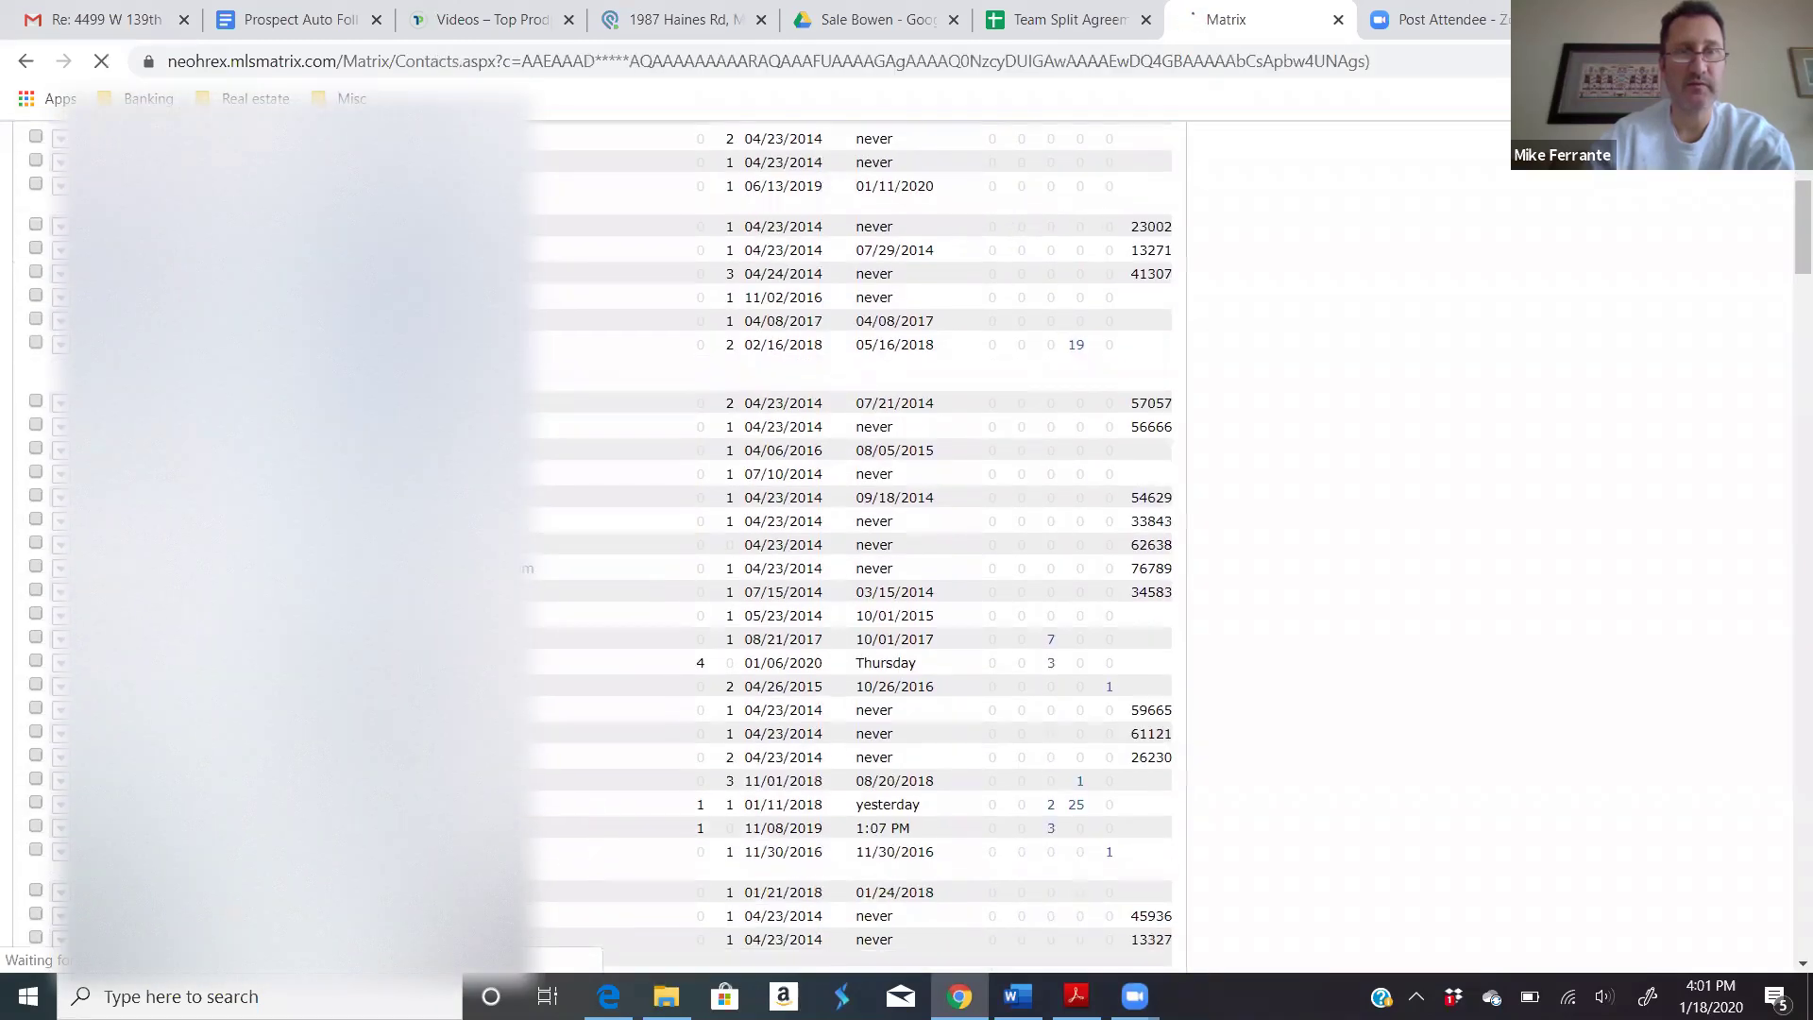
pyautogui.scroll(5, 1012, 369)
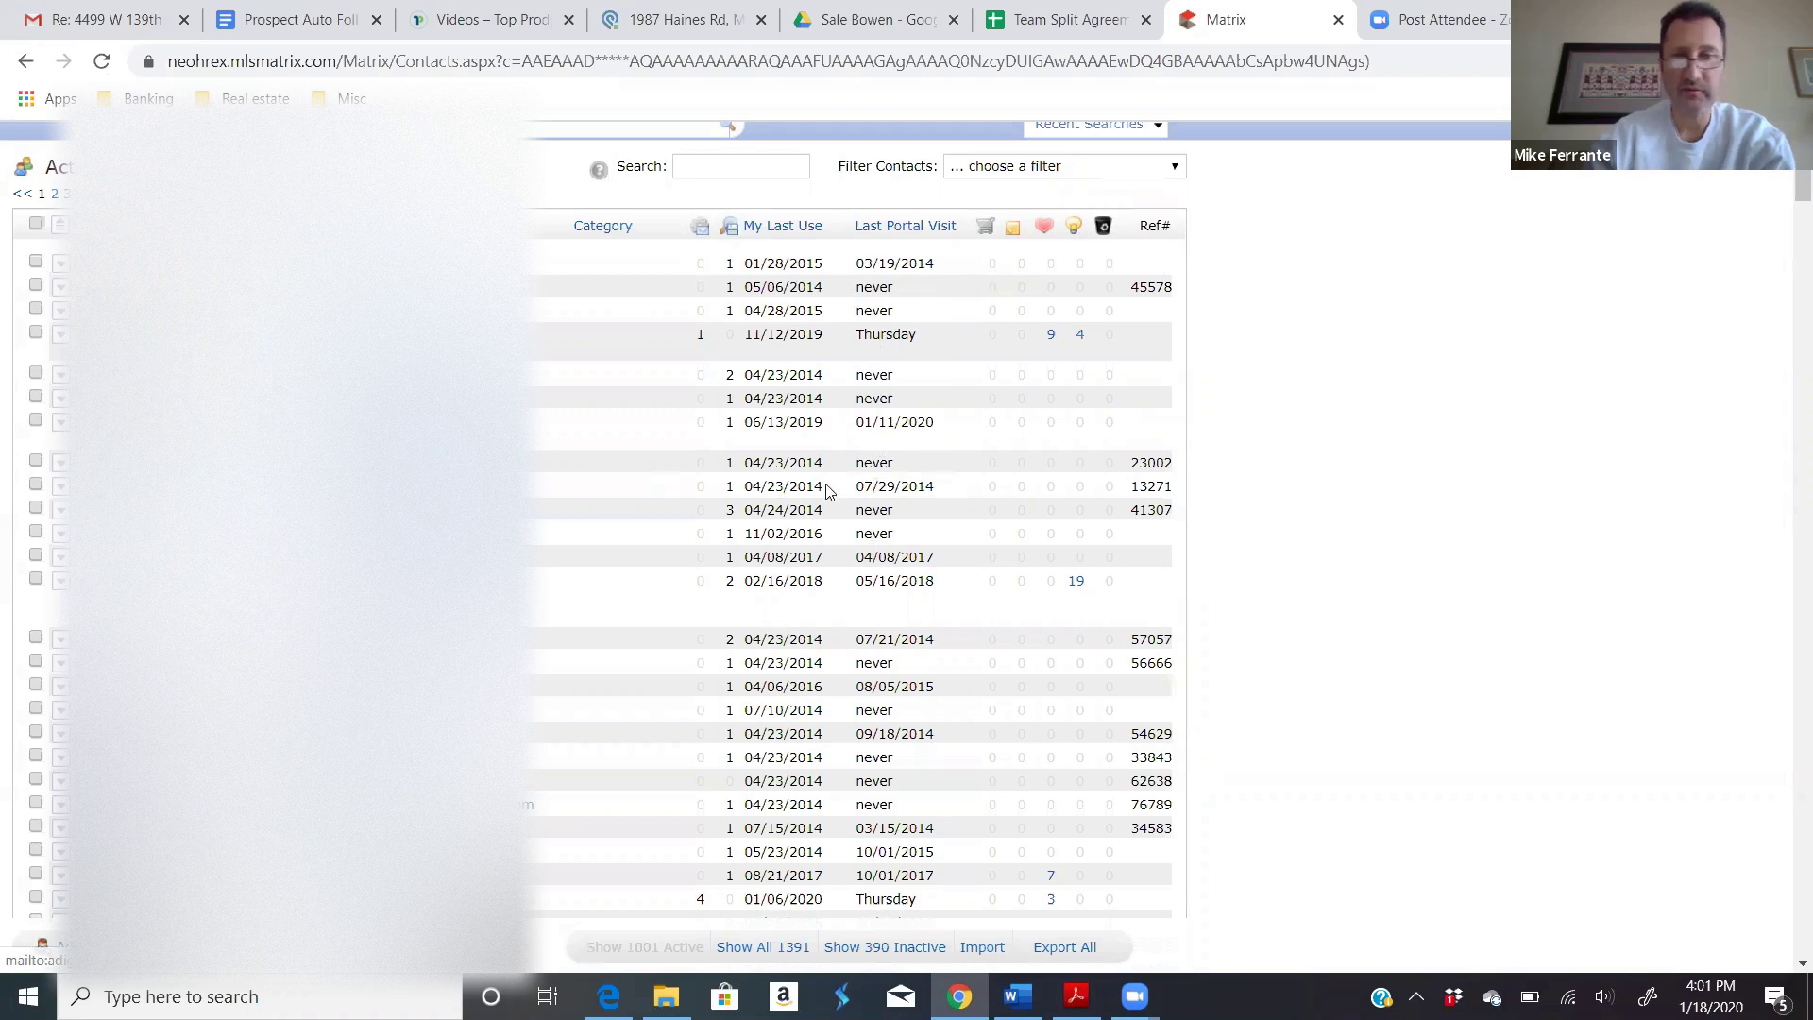
pyautogui.scroll(-2, 827, 490)
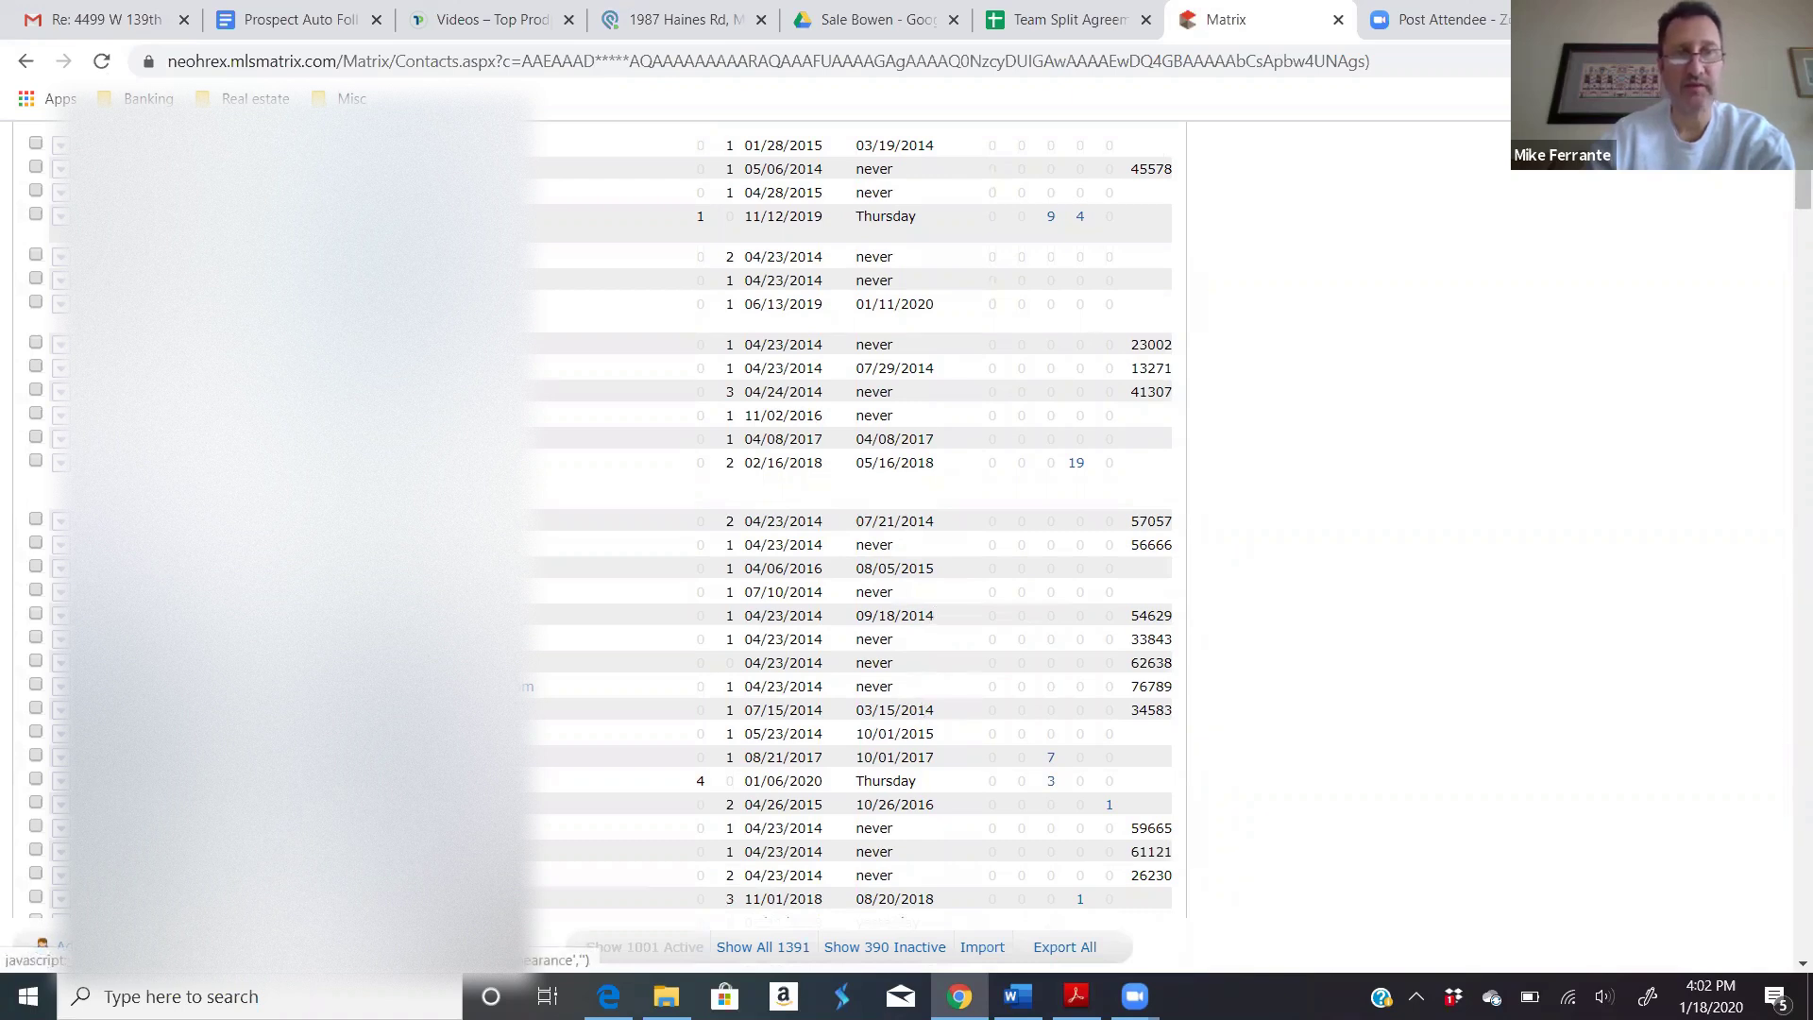
pyautogui.scroll(2, 731, 480)
pyautogui.scroll(1, 731, 480)
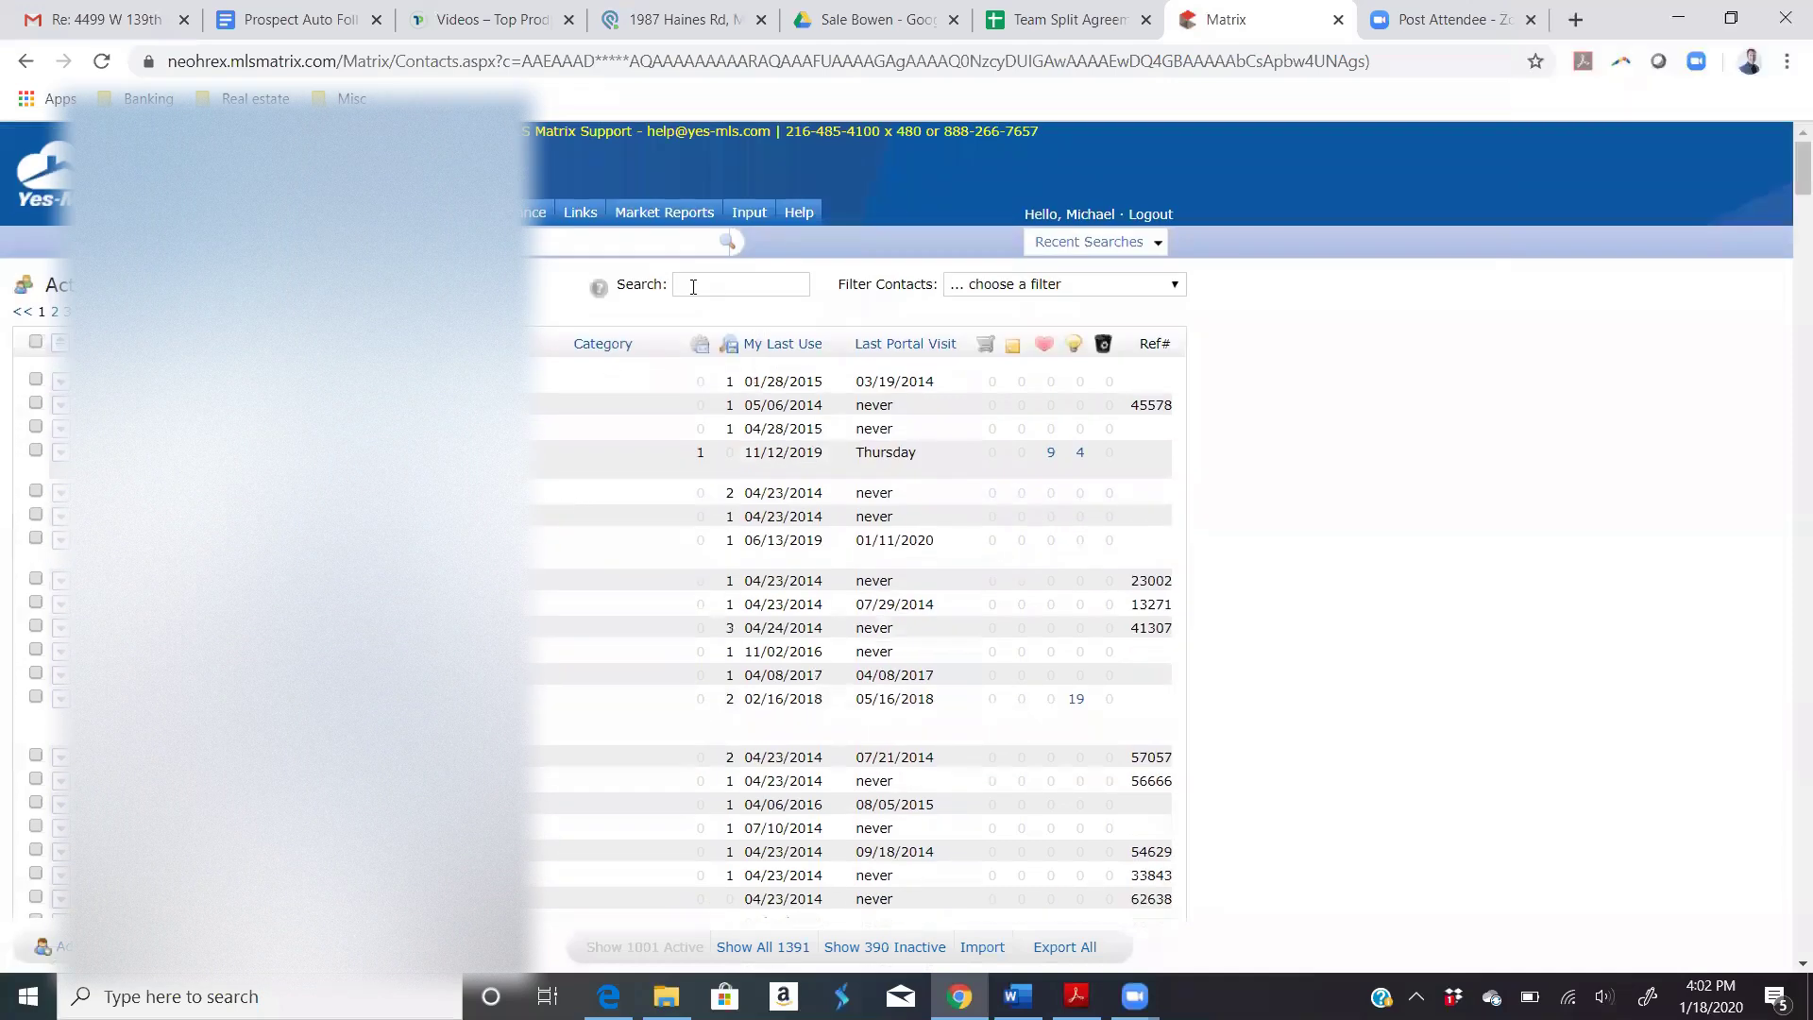
pyautogui.click(693, 283)
pyautogui.write('ferr')
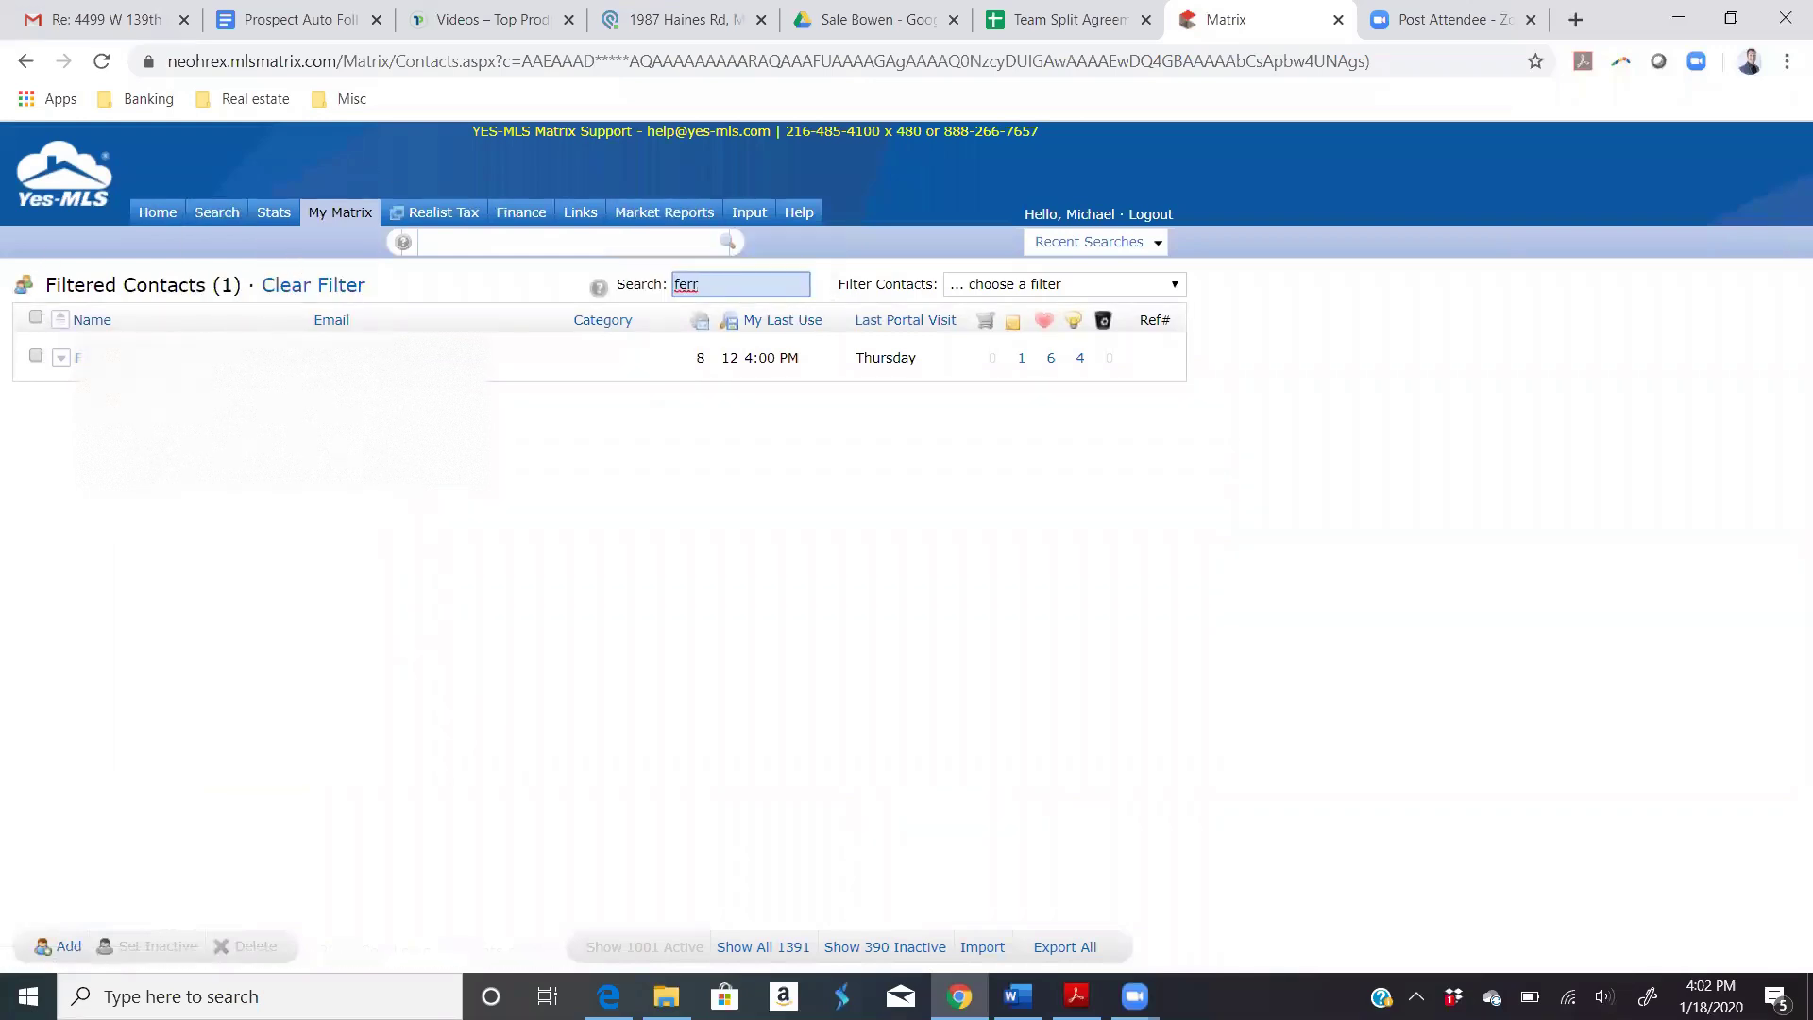
# Step: Expand the agent's contact, its Saved Searches and Auto Emails, then the 'test Home' auto email row
pyautogui.click(61, 357)
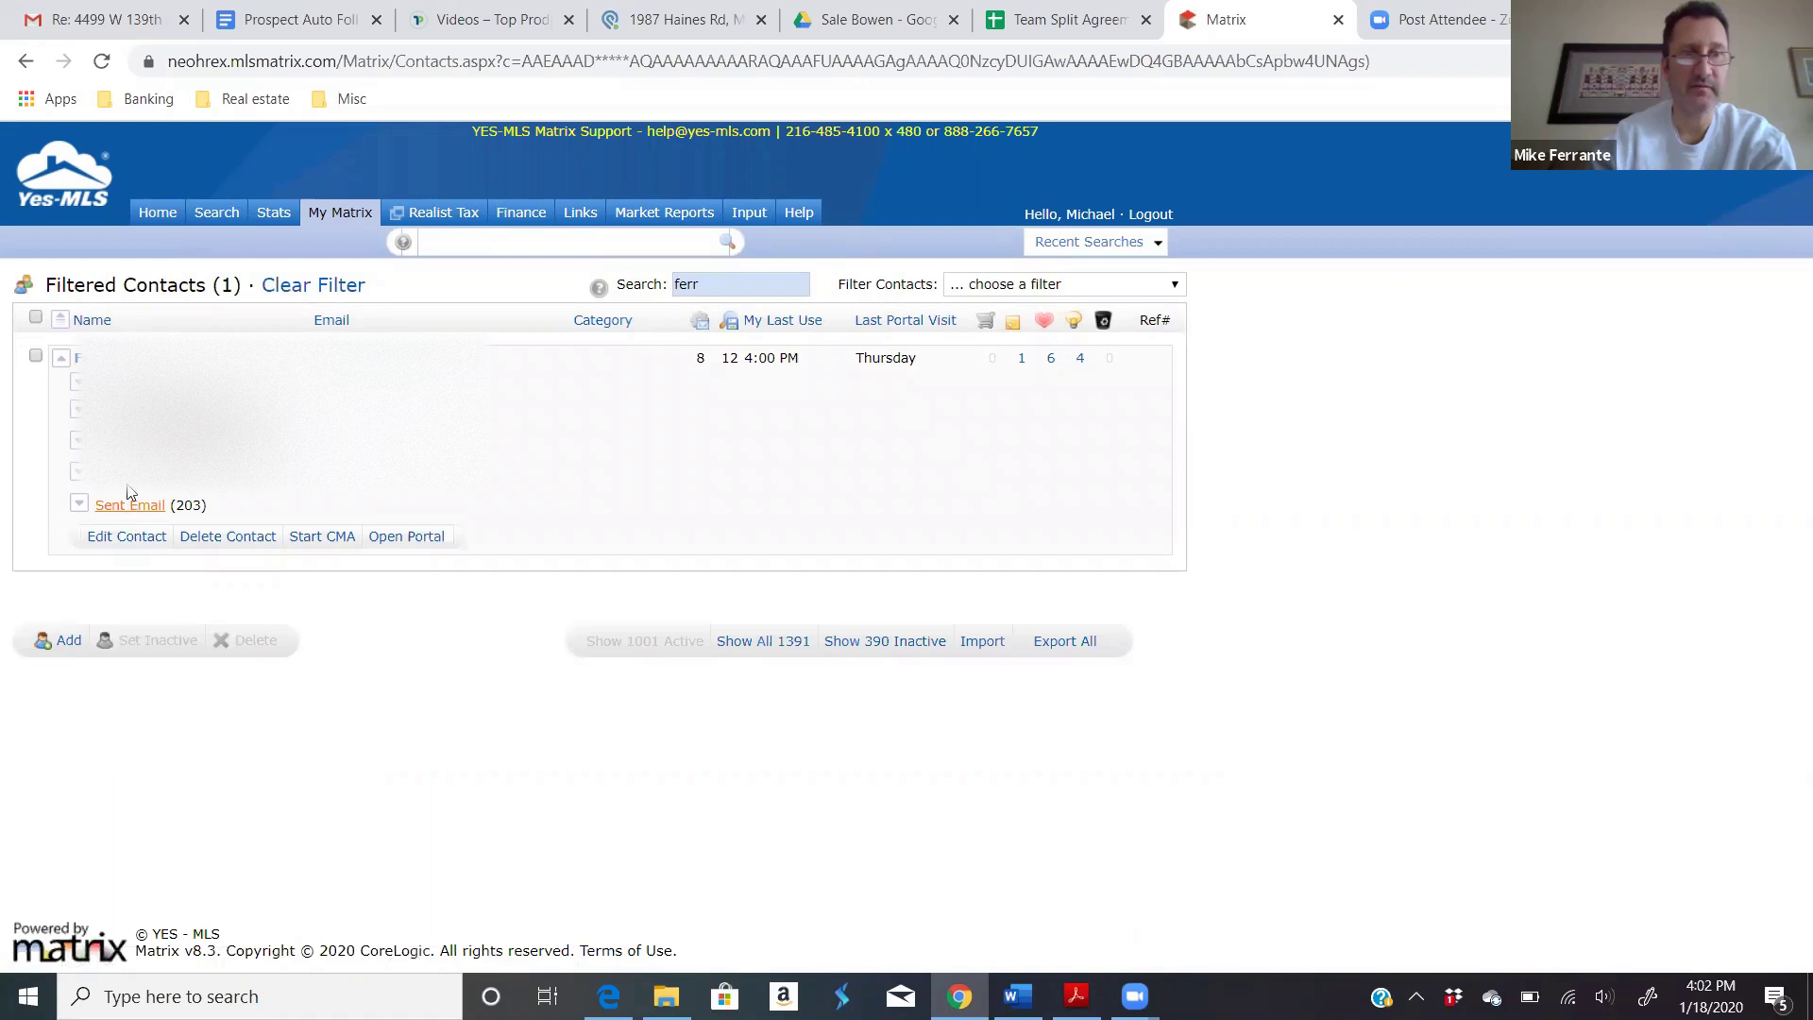
pyautogui.click(78, 440)
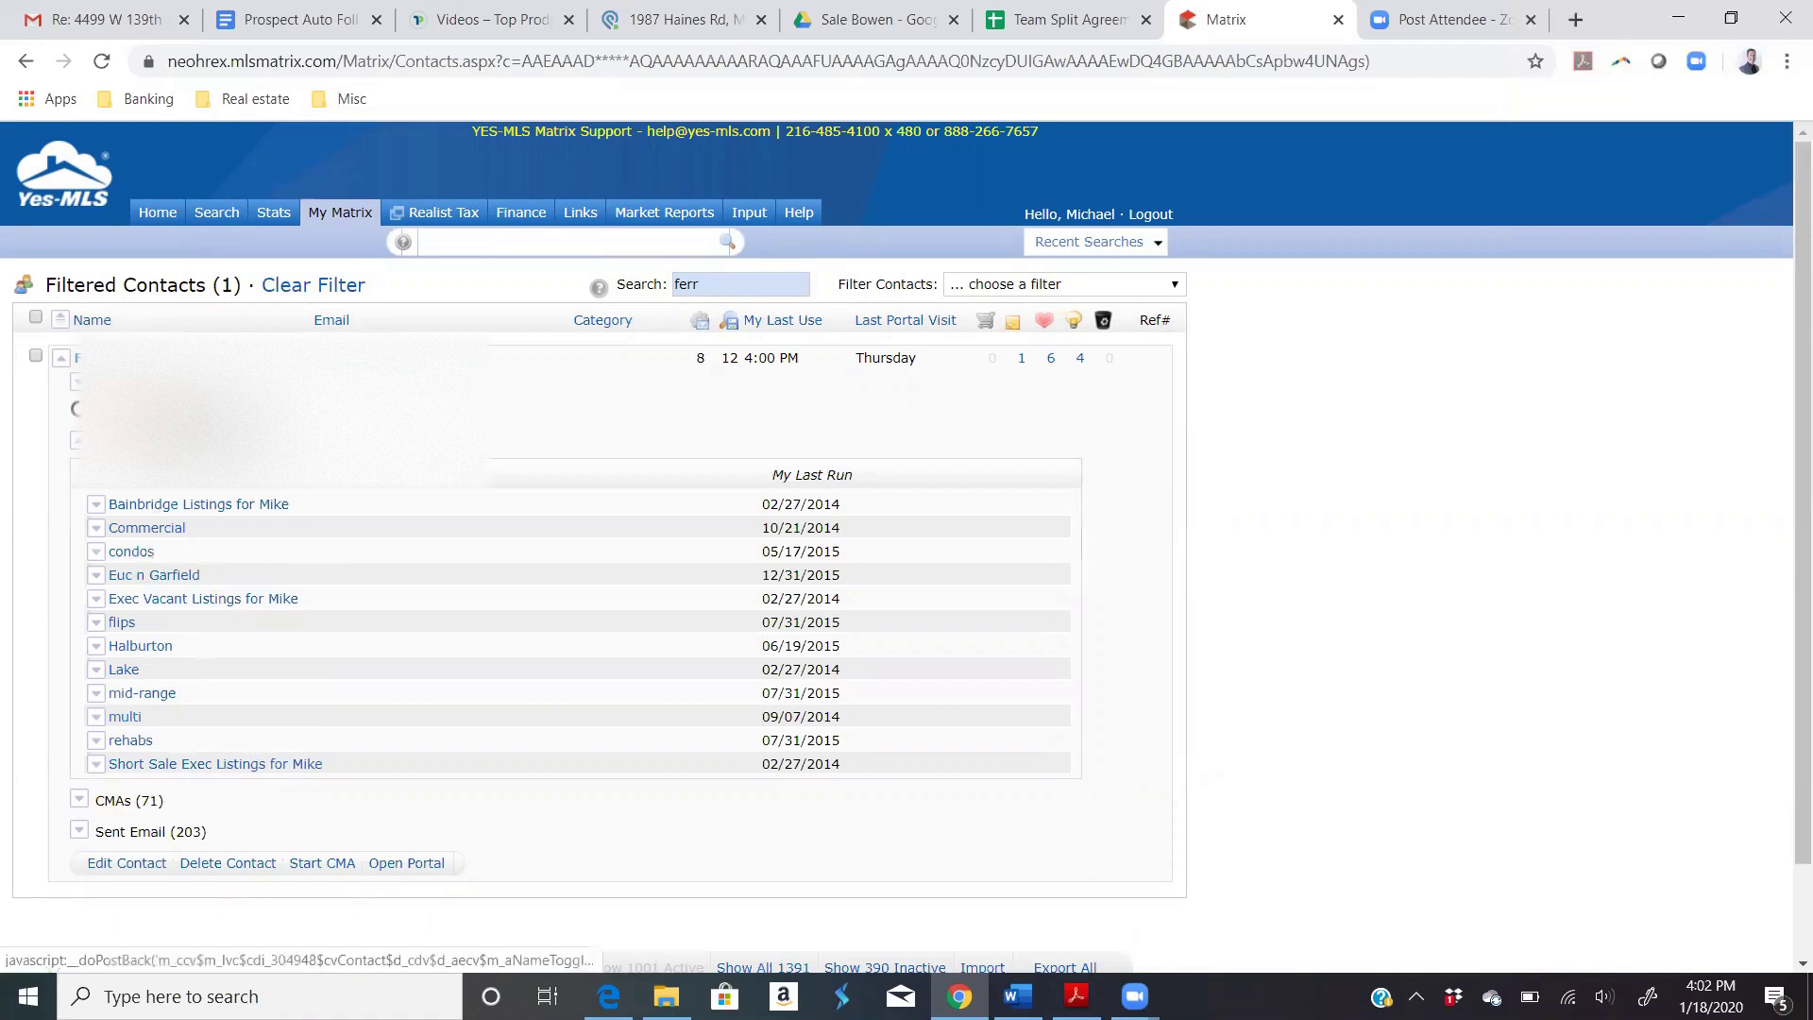
pyautogui.click(104, 409)
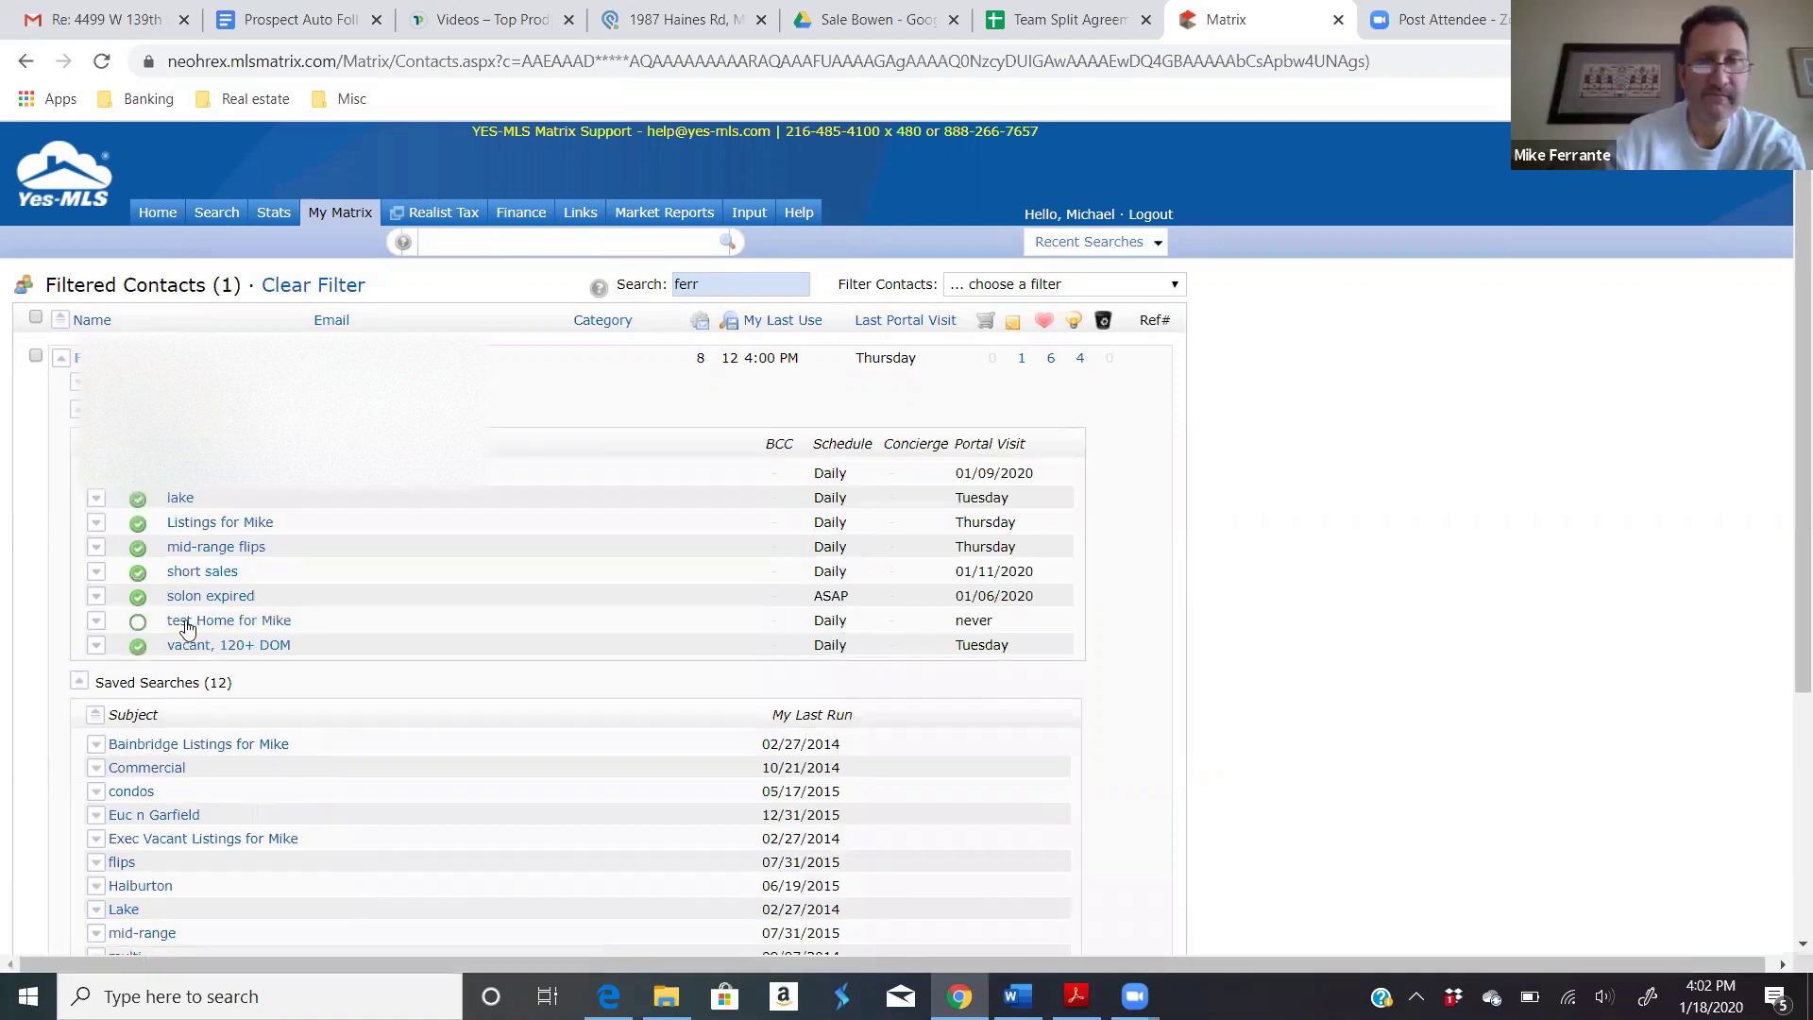
pyautogui.click(96, 621)
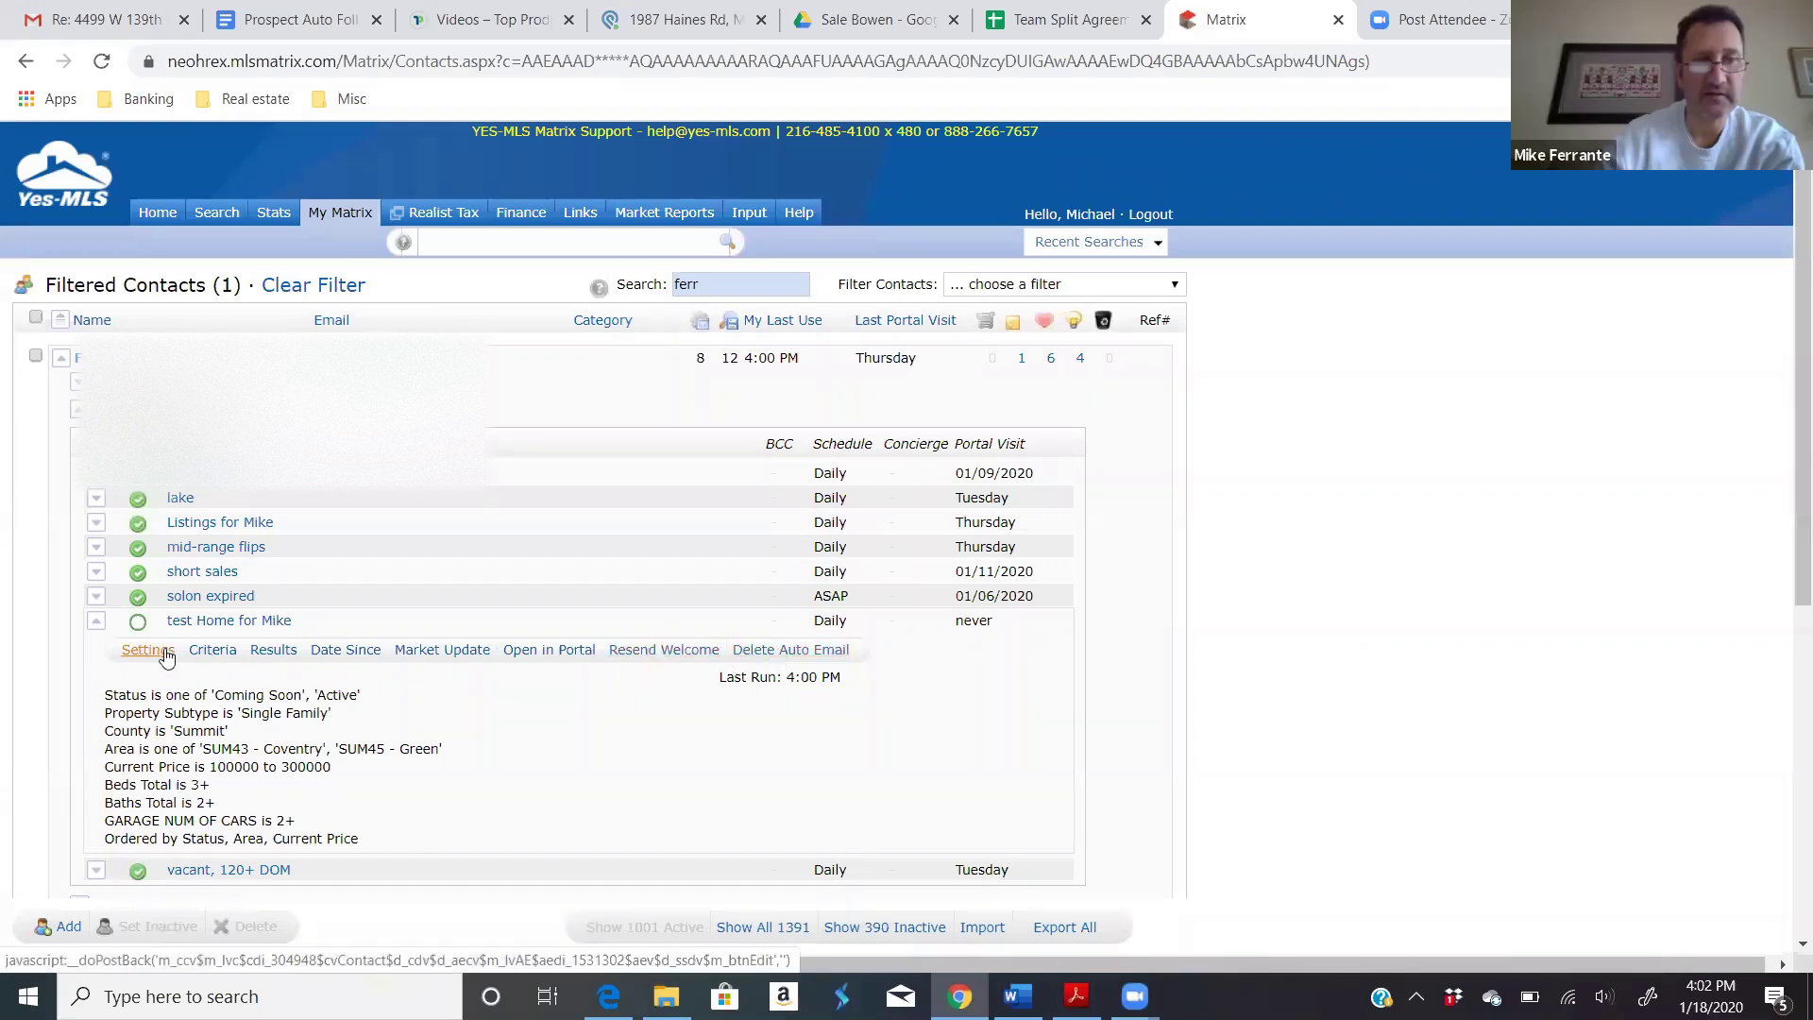
# Step: Change the test auto email's Price criteria from 100-300 to 100-350 and save the auto email
pyautogui.click(219, 655)
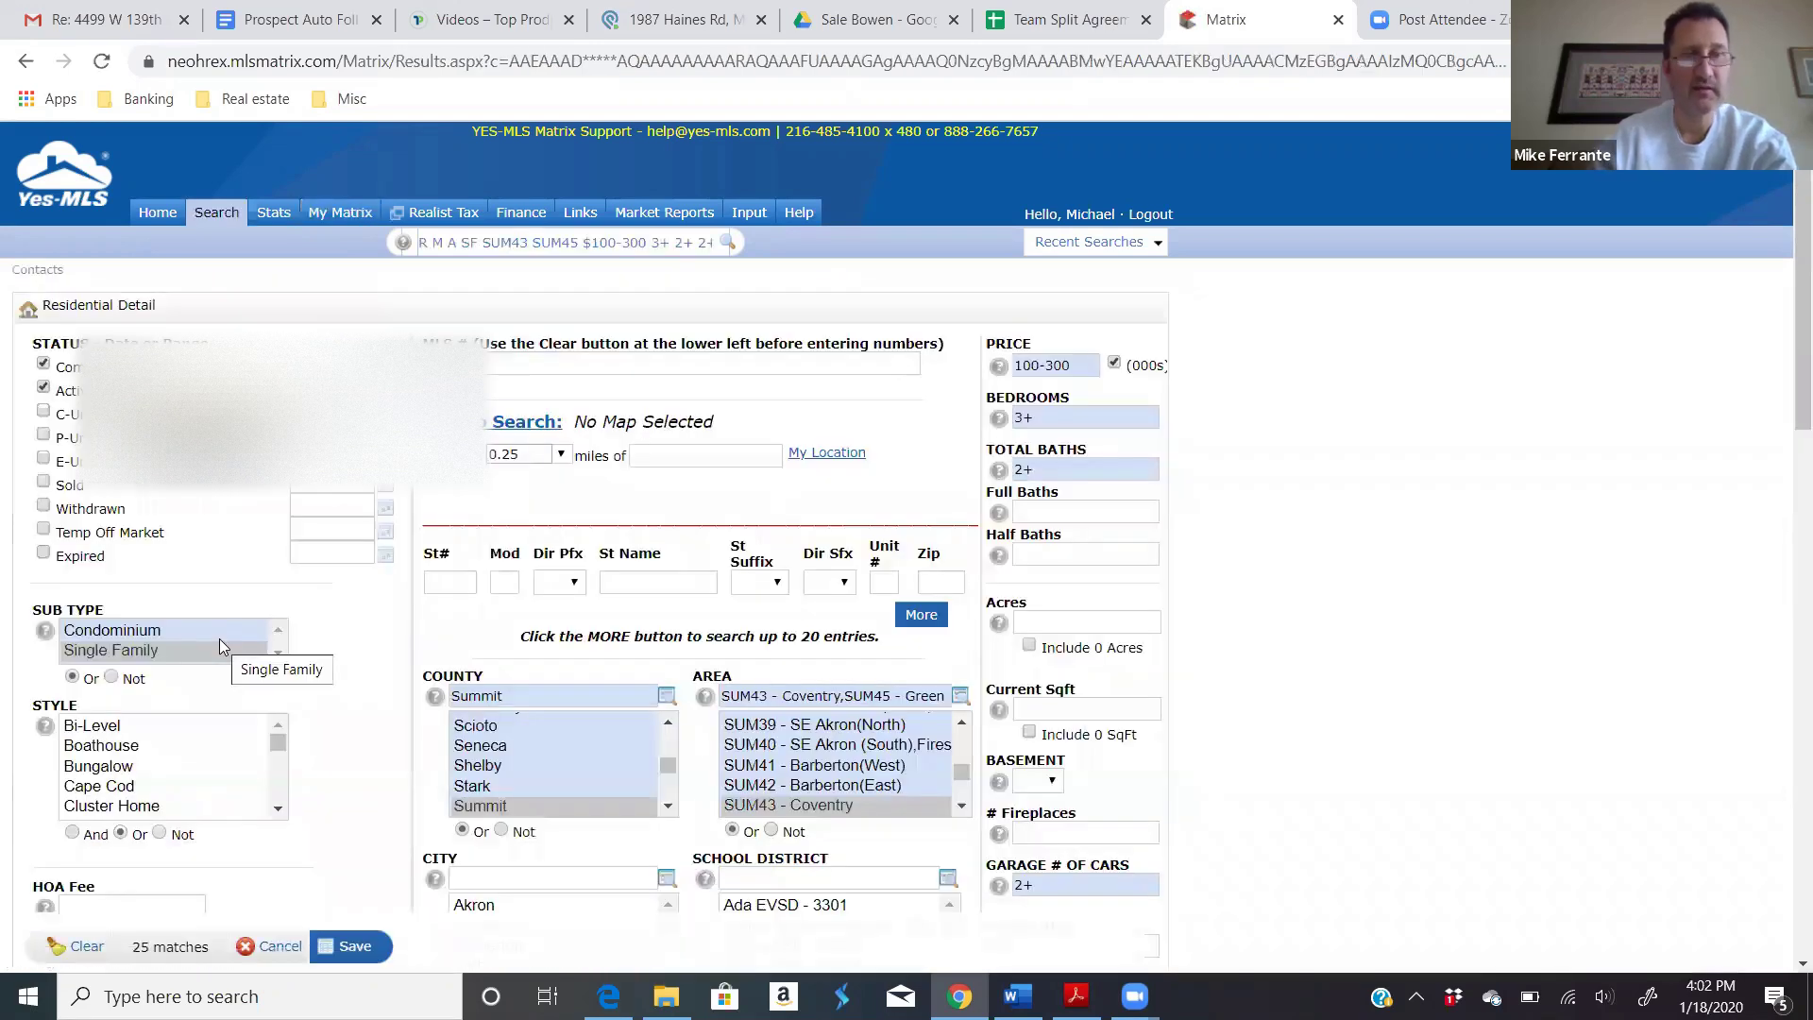
pyautogui.click(1060, 365)
pyautogui.press('BackSpace')
pyautogui.press('BackSpace')
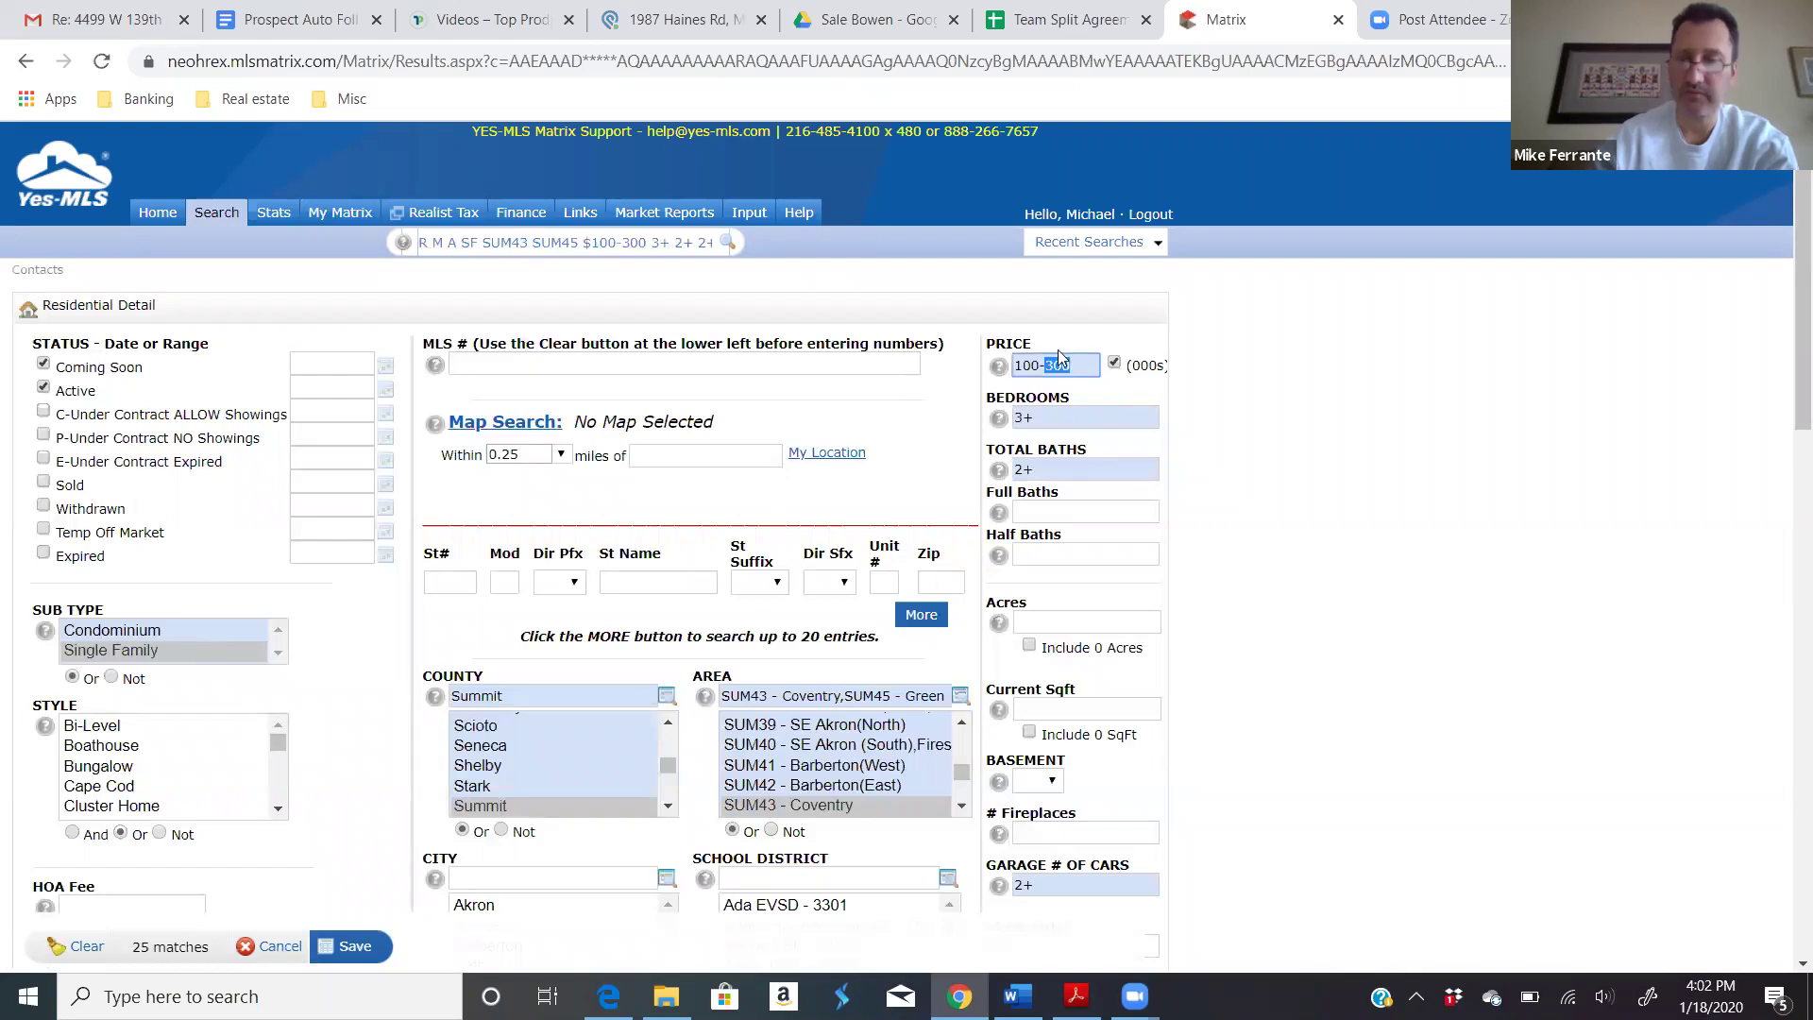
pyautogui.write('50')
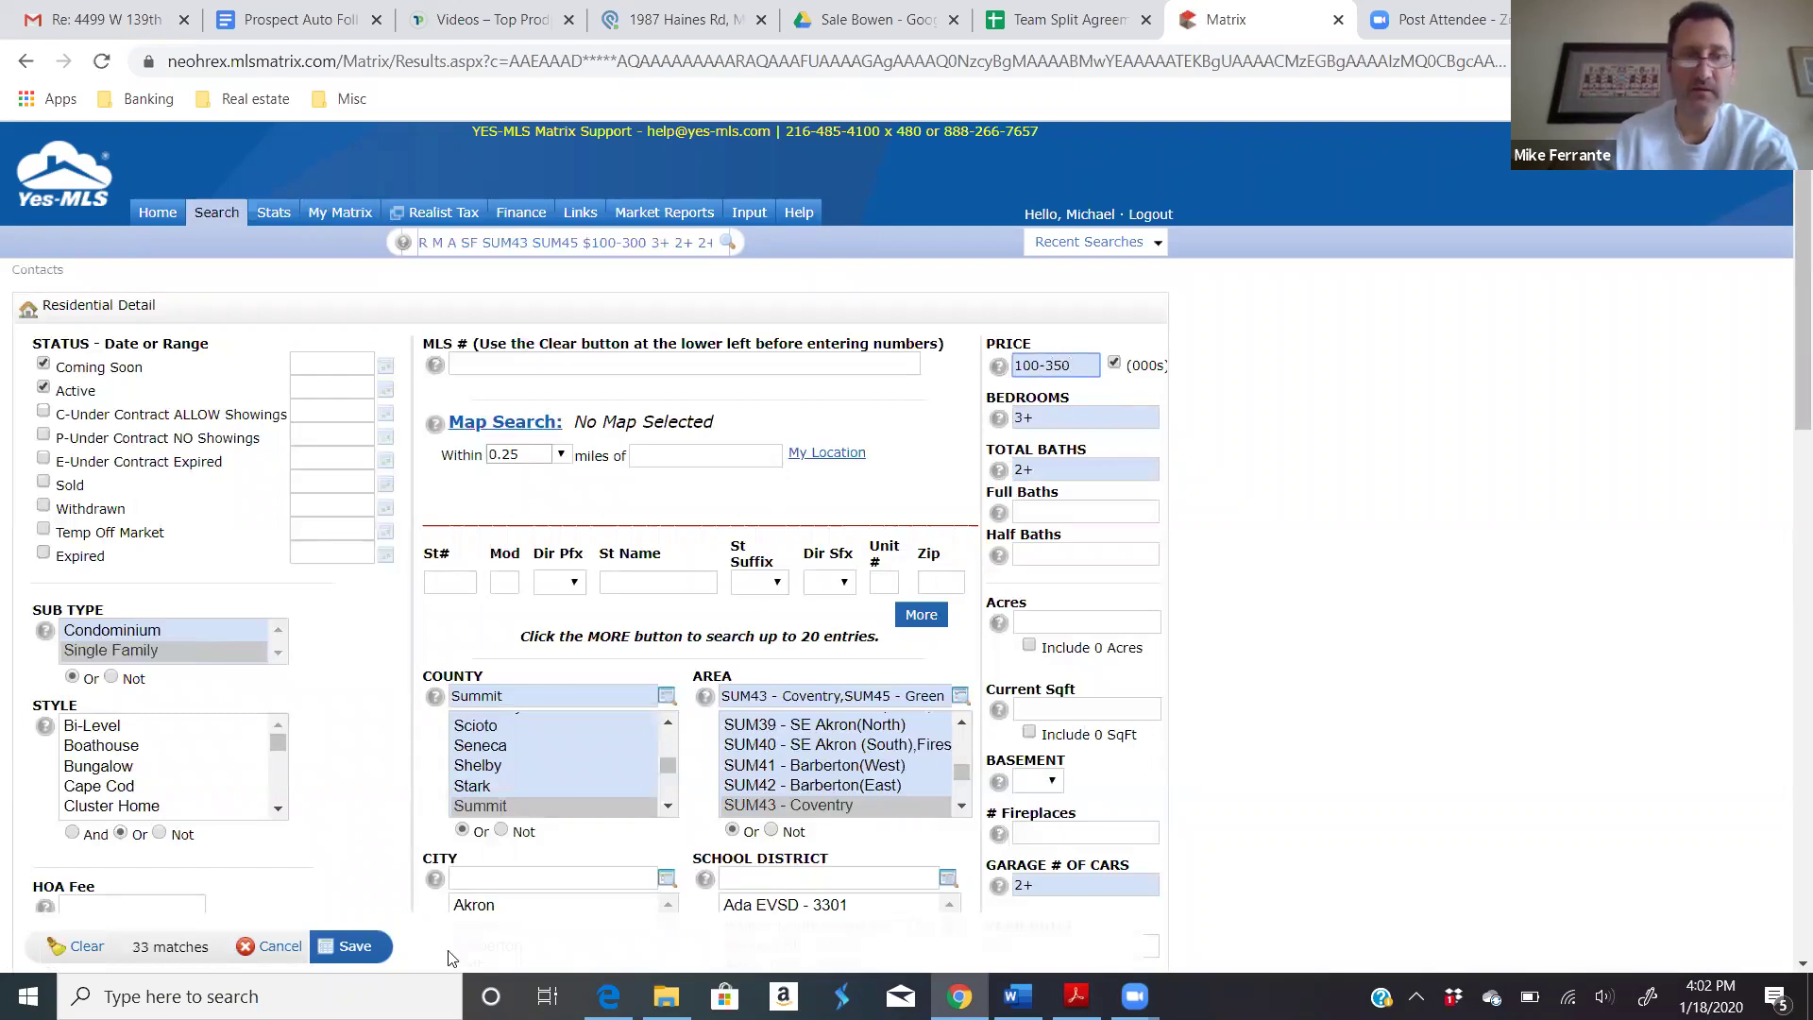
pyautogui.click(355, 954)
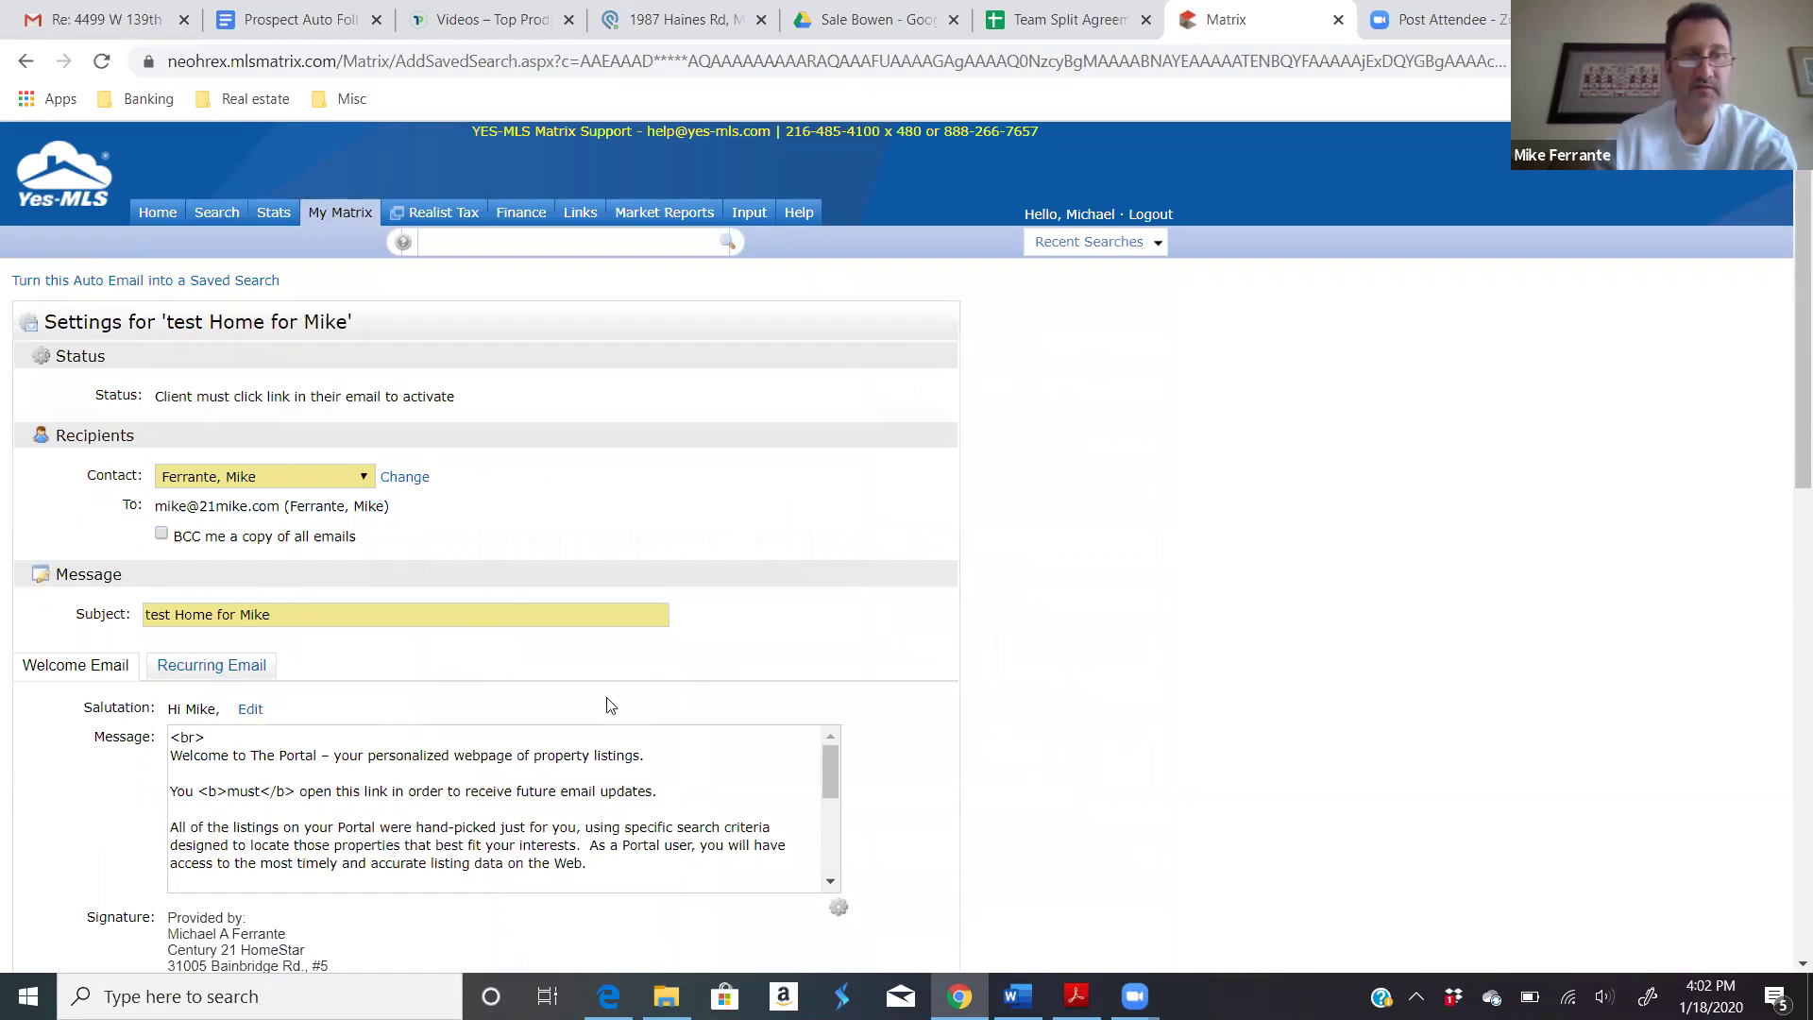
pyautogui.scroll(-15, 1033, 753)
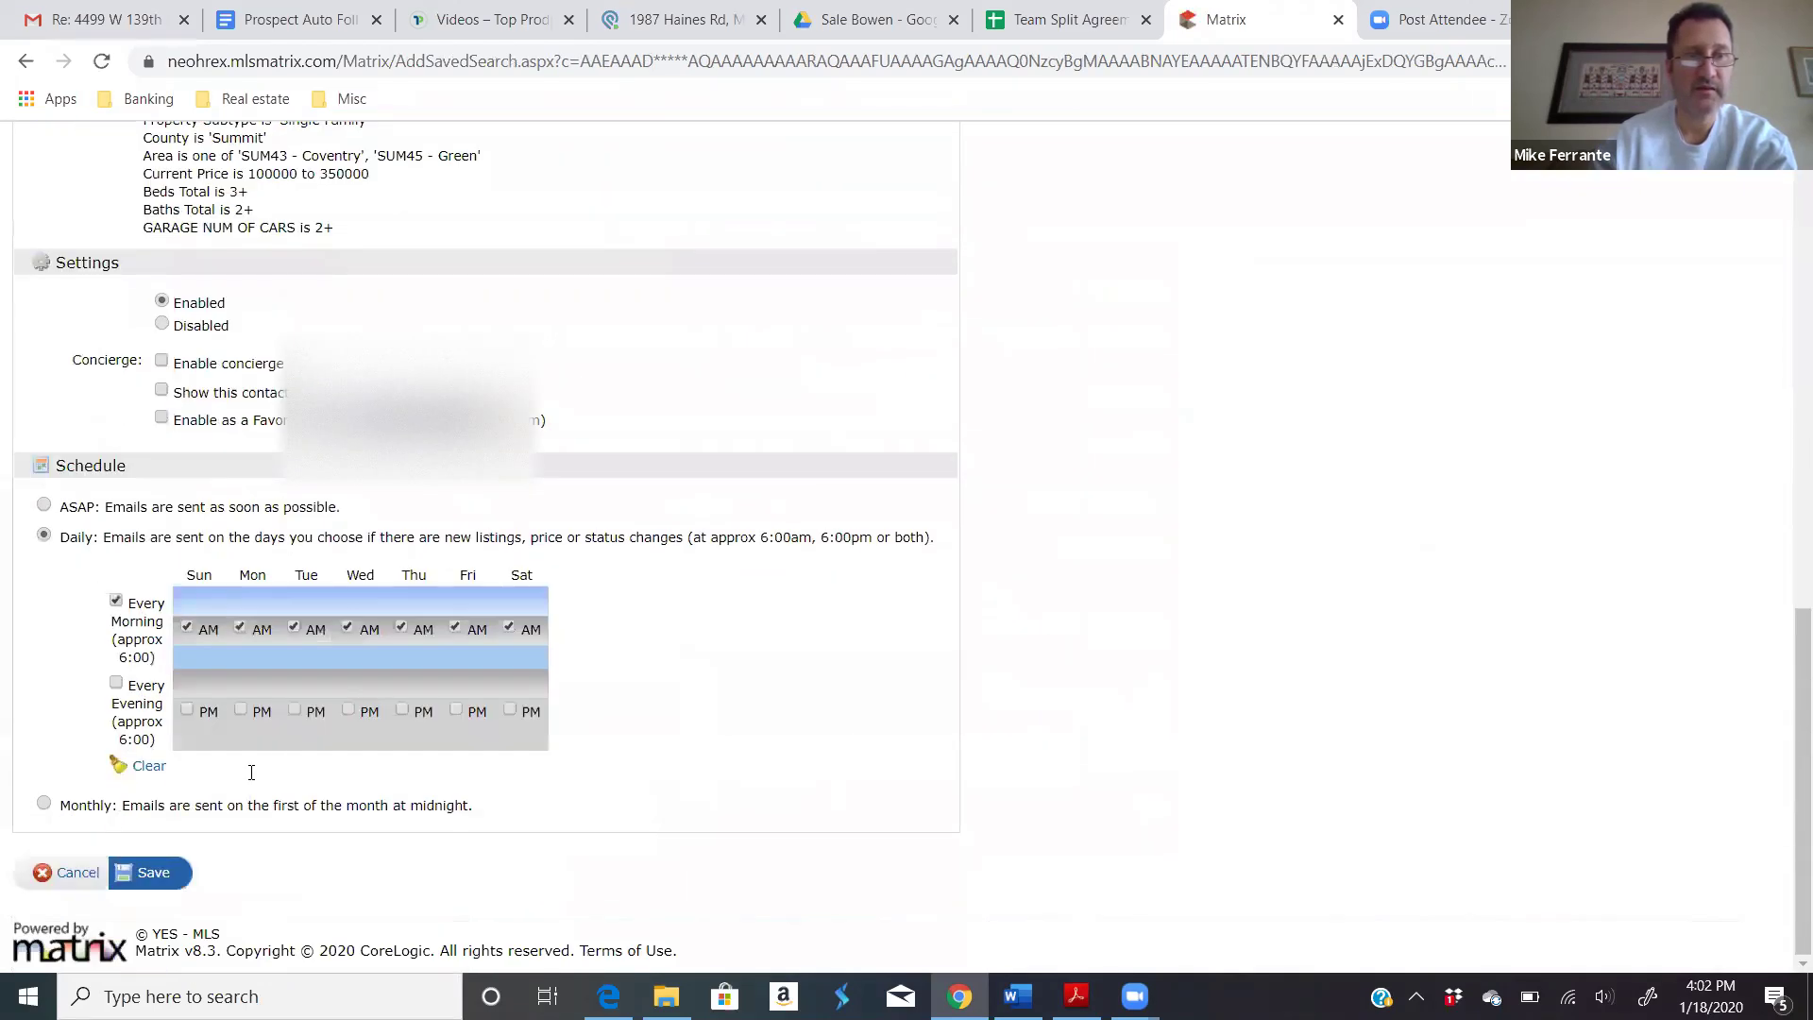
pyautogui.click(144, 873)
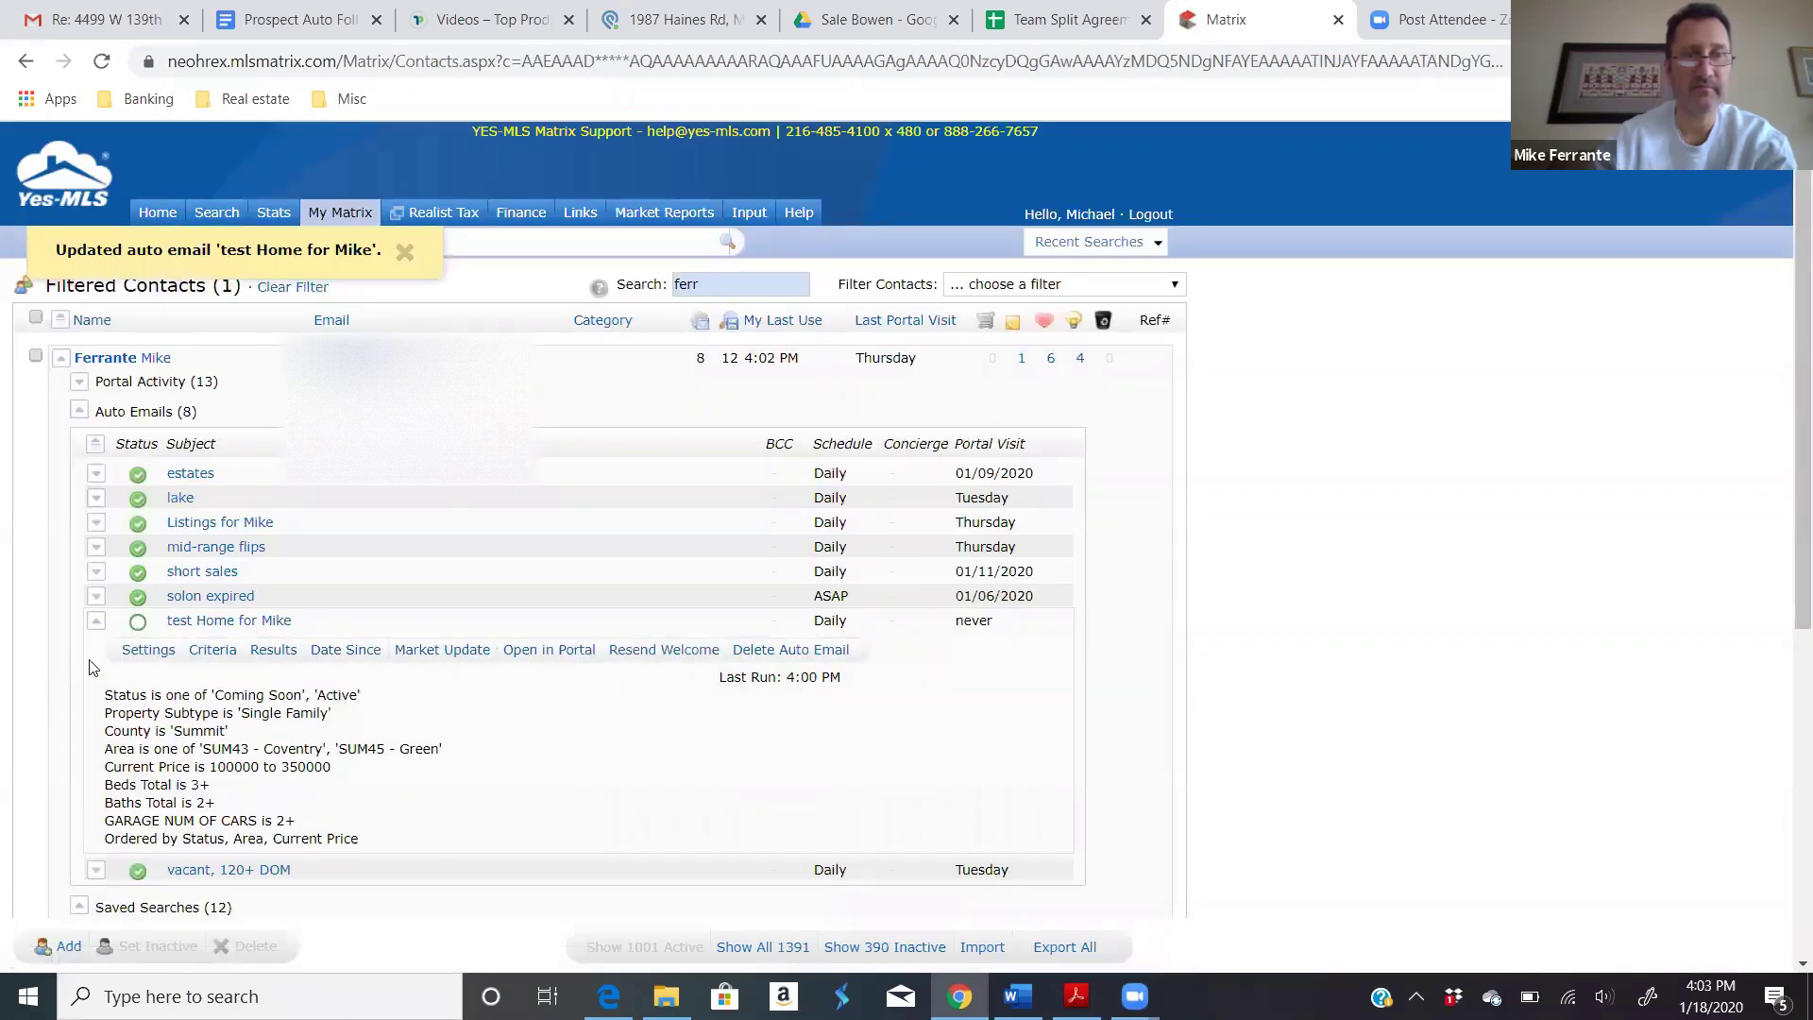
# Step: Delete the test home auto email, confirm with OK, and collapse the Saved Searches section
pyautogui.click(790, 652)
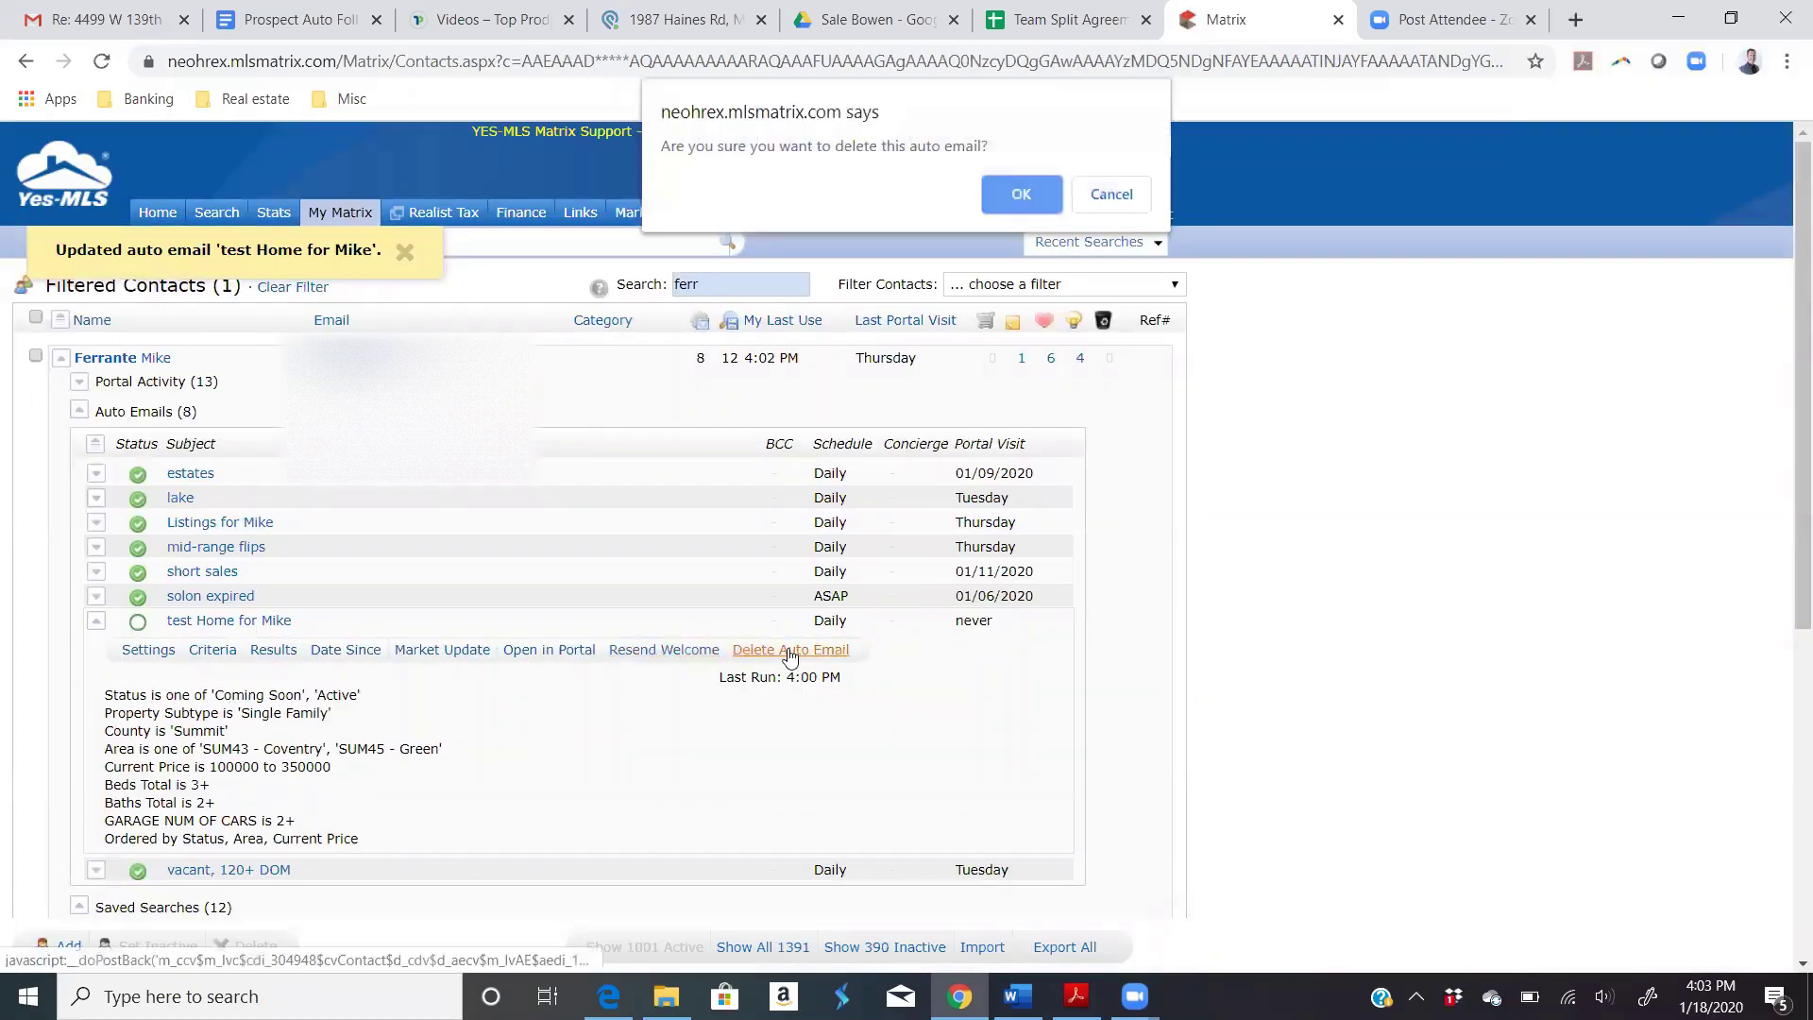
pyautogui.click(1022, 187)
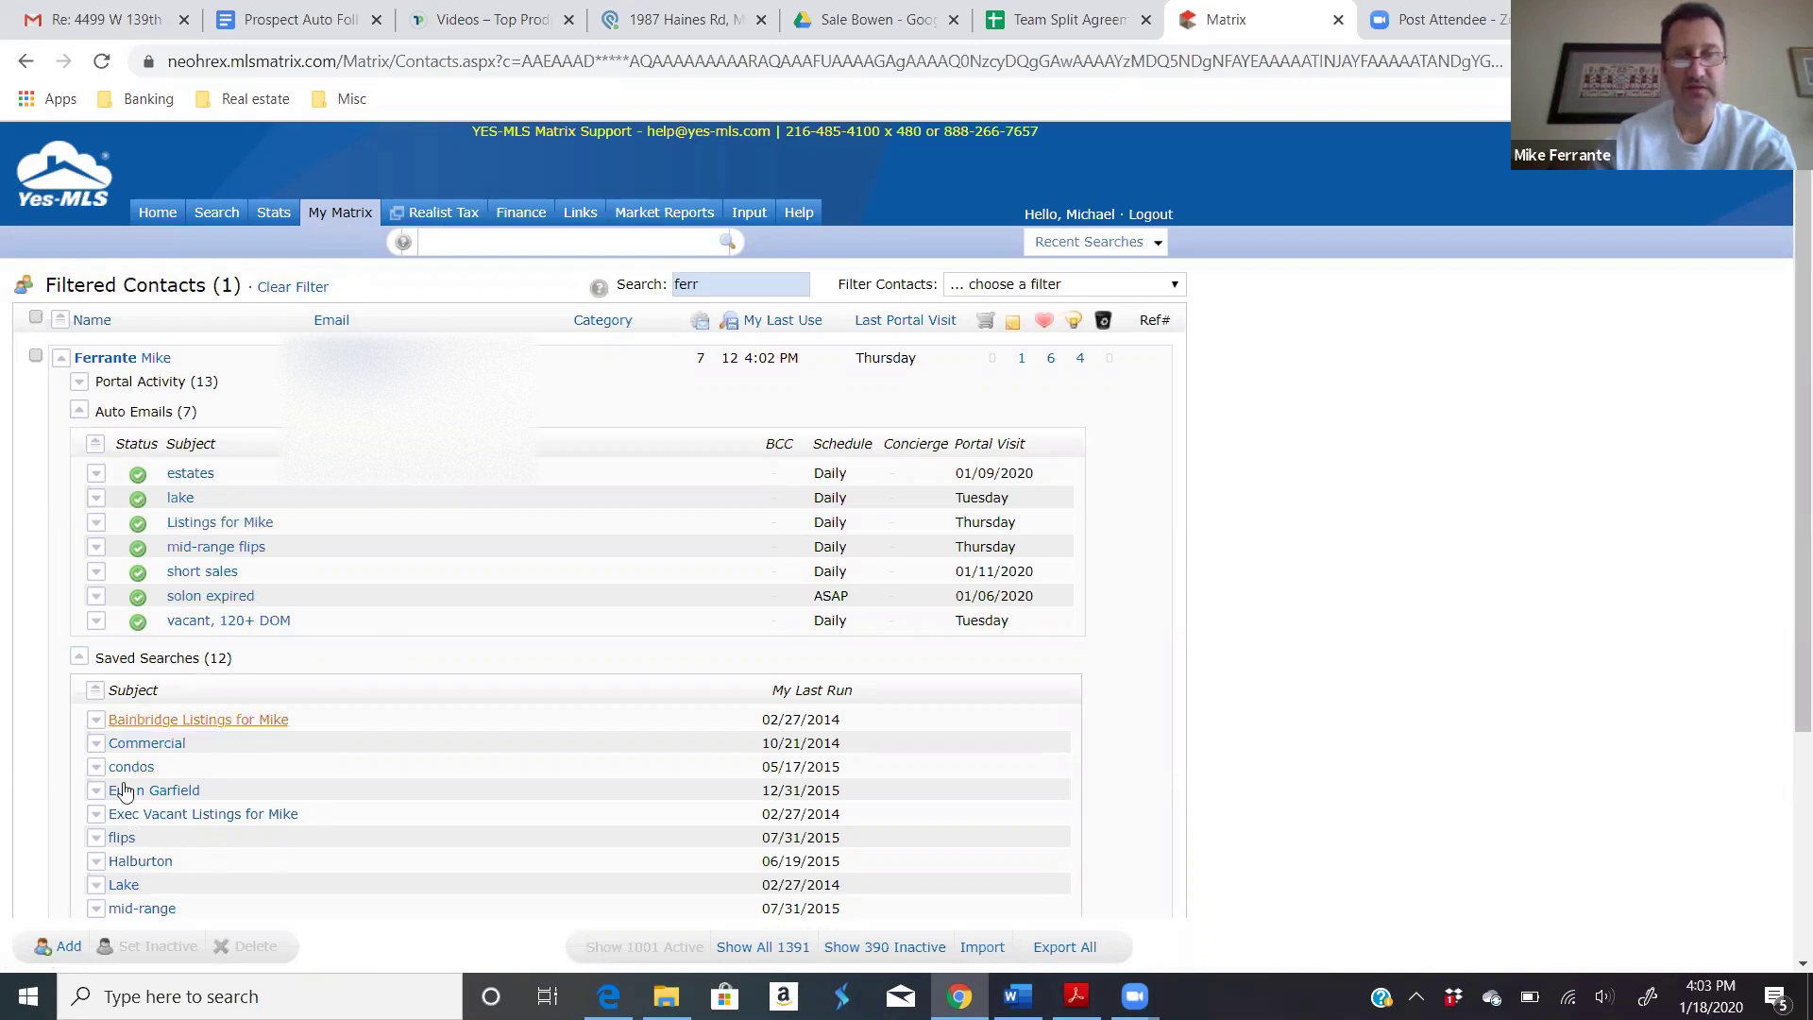
pyautogui.click(80, 661)
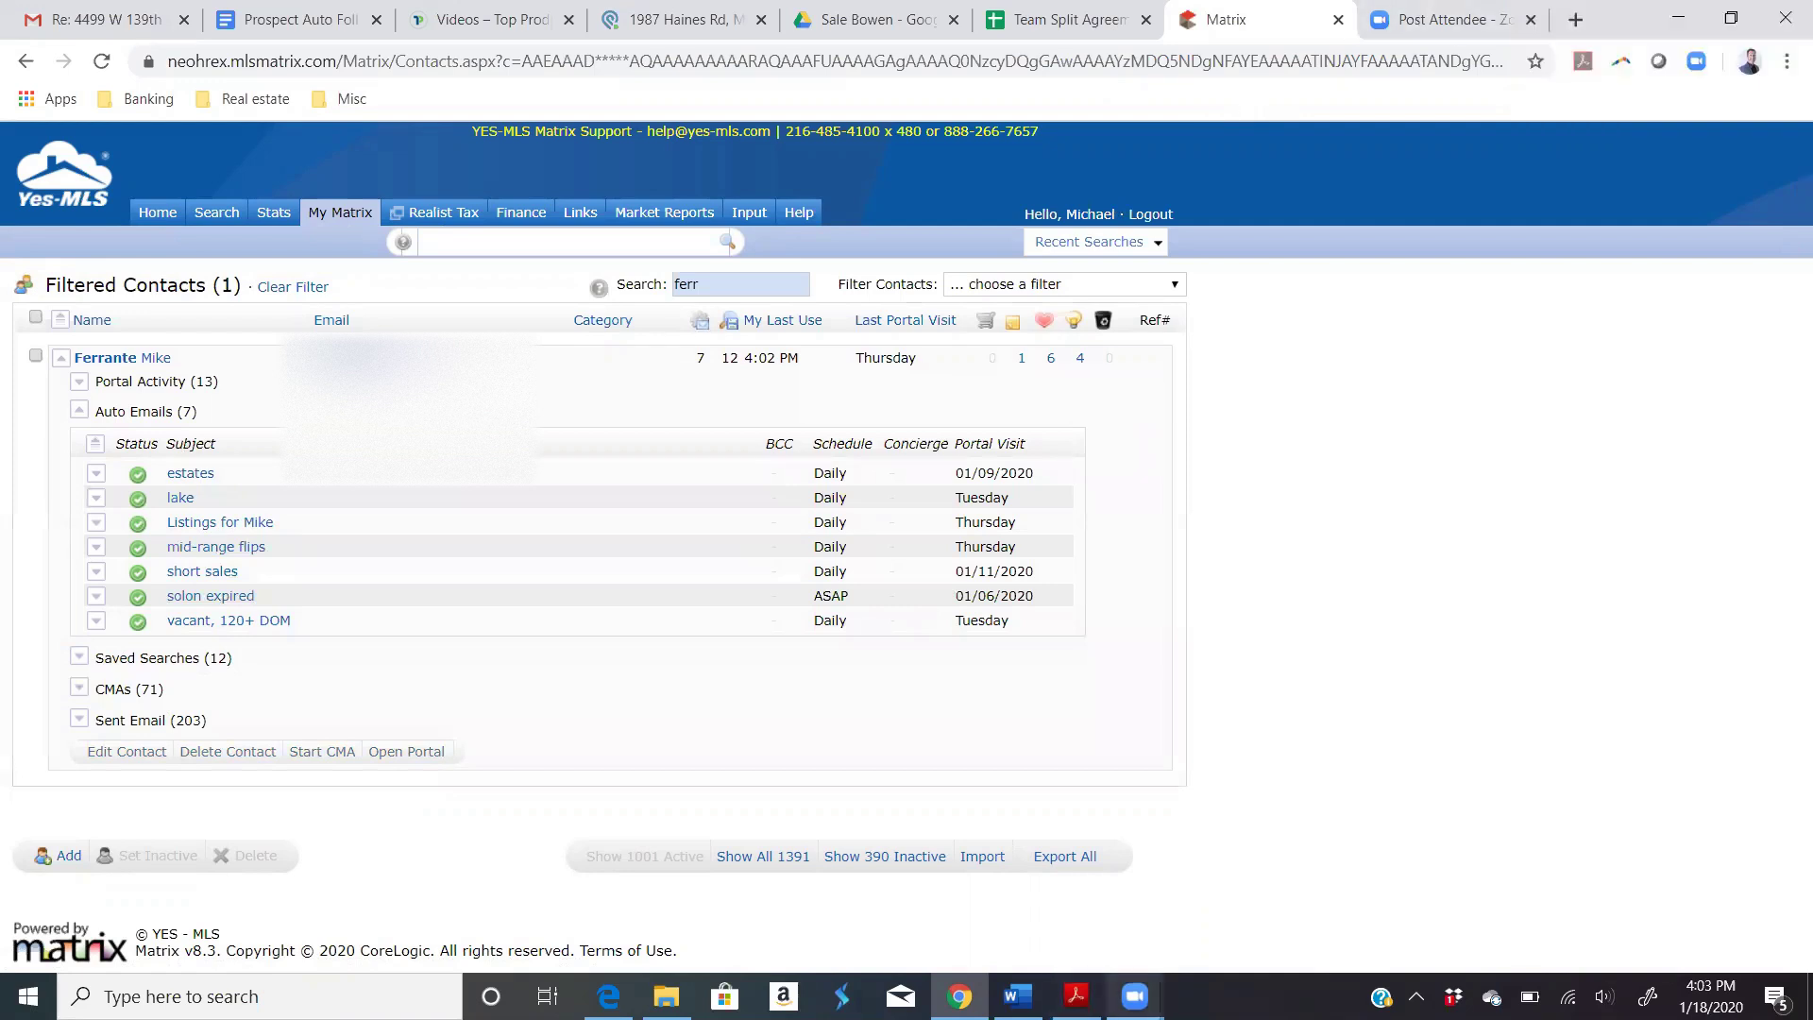
pyautogui.moveTo(1161, 985)
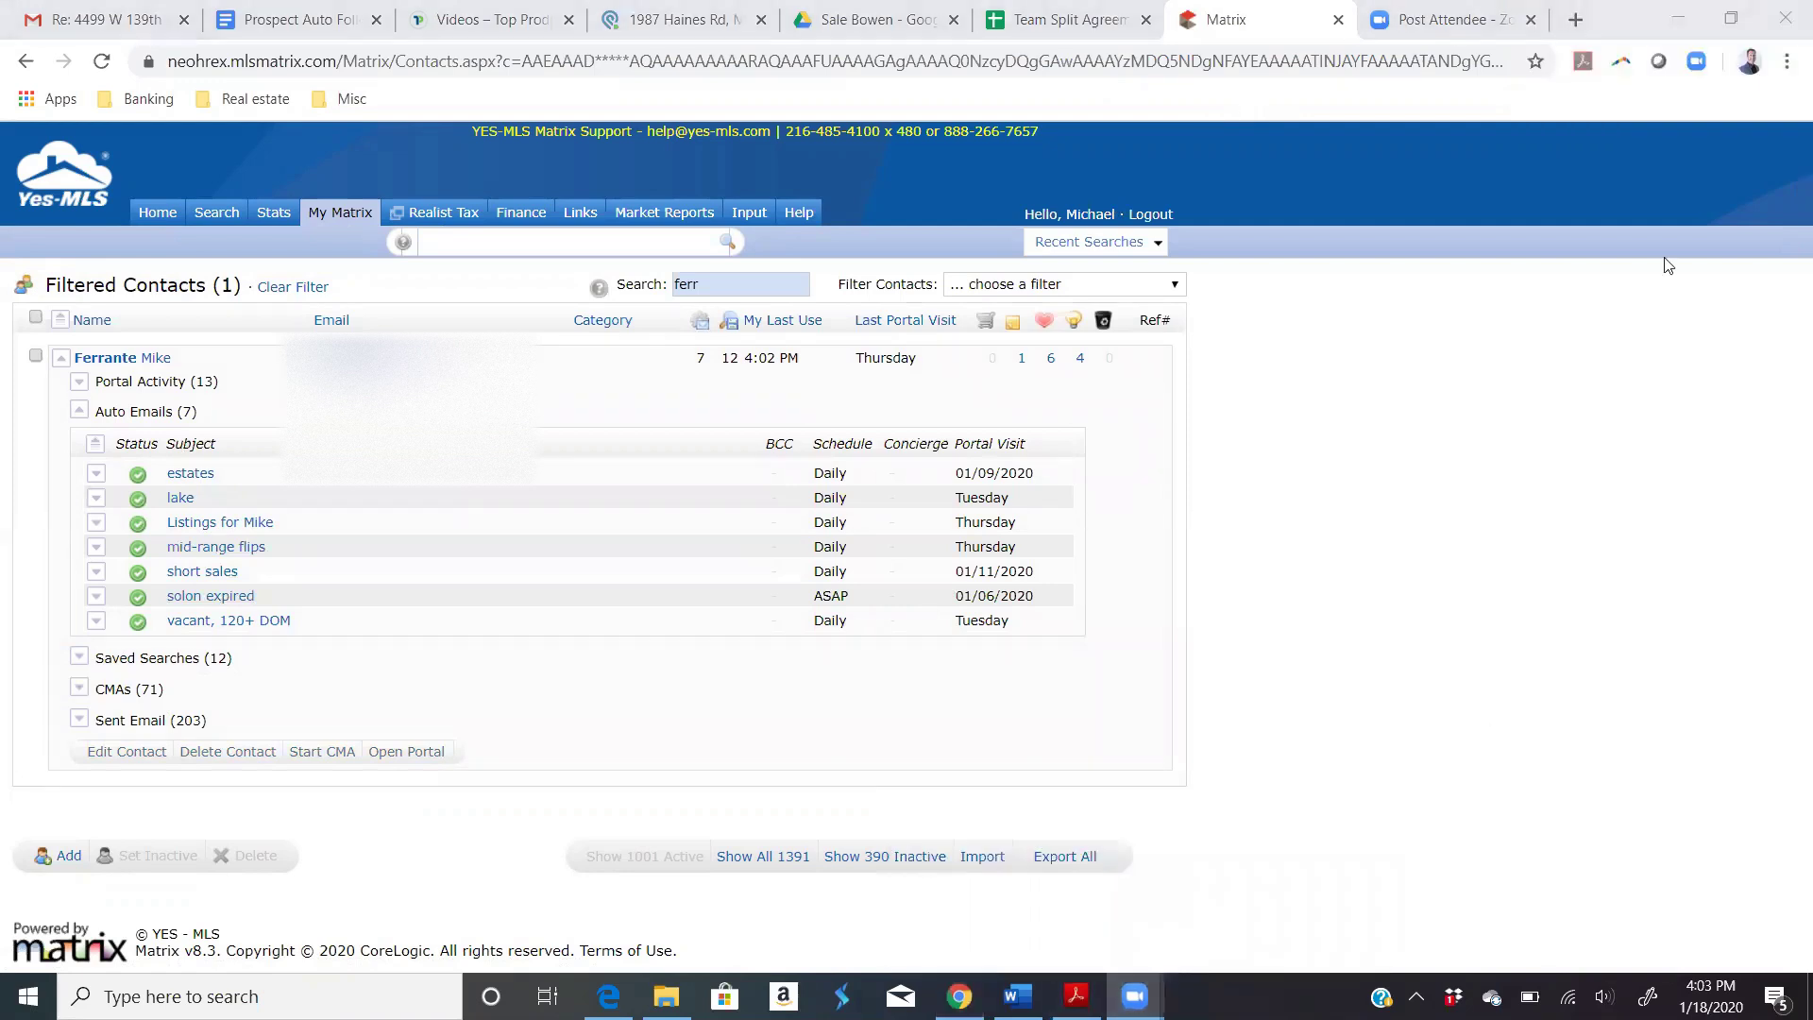